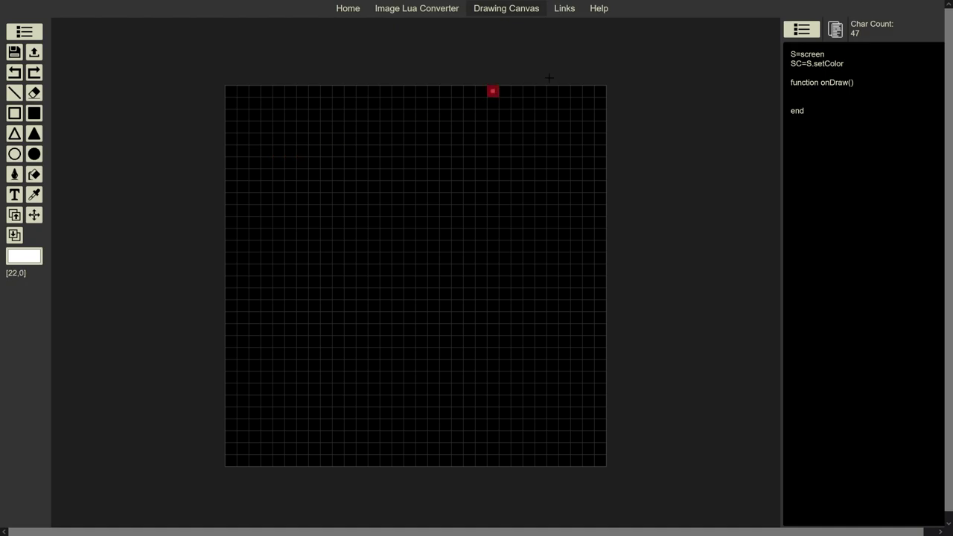
- Disable the Color Fix, Color Grouping, Compact and Filled-Shape Fix options for the generated Lua code
{"action": "left_click", "coordinate": [802, 27]}
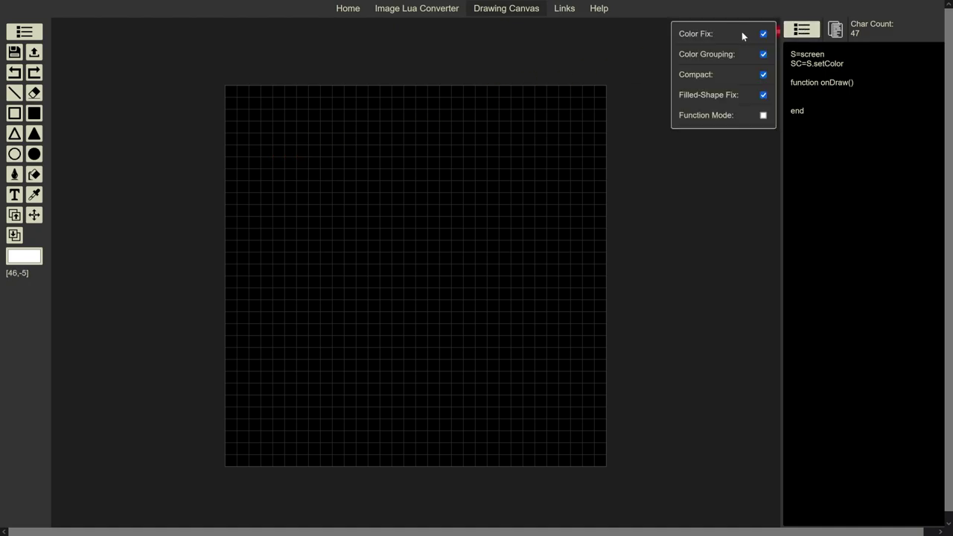
{"action": "left_click", "coordinate": [763, 34]}
{"action": "left_click", "coordinate": [764, 54]}
{"action": "left_click", "coordinate": [763, 74]}
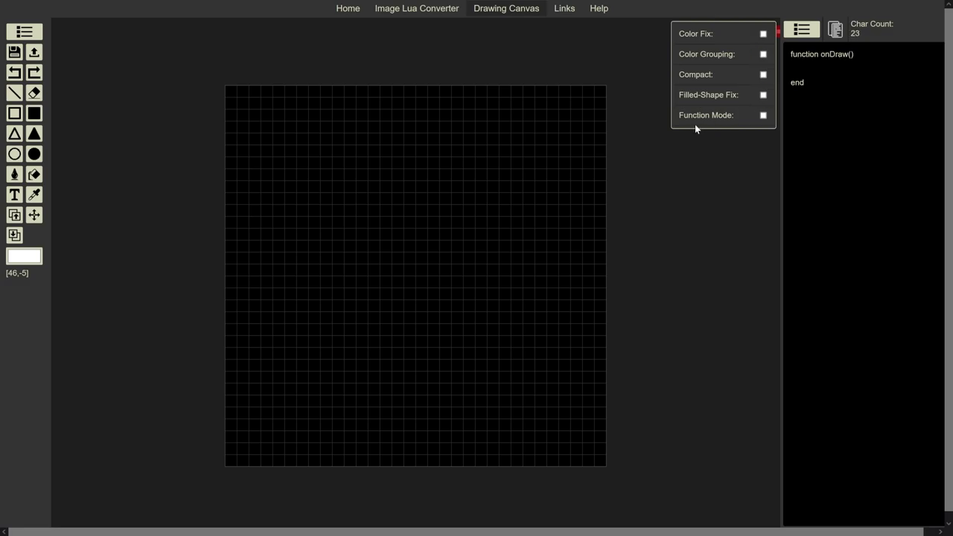
- Hide the canvas grid and undo the stray pixel drawn outside the canvas
{"action": "left_click", "coordinate": [19, 34]}
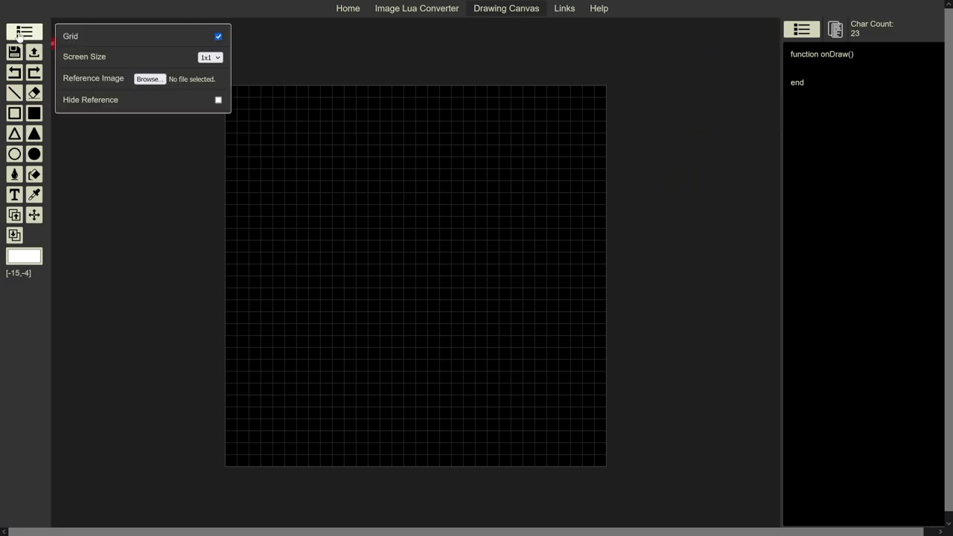
{"action": "left_click", "coordinate": [218, 37]}
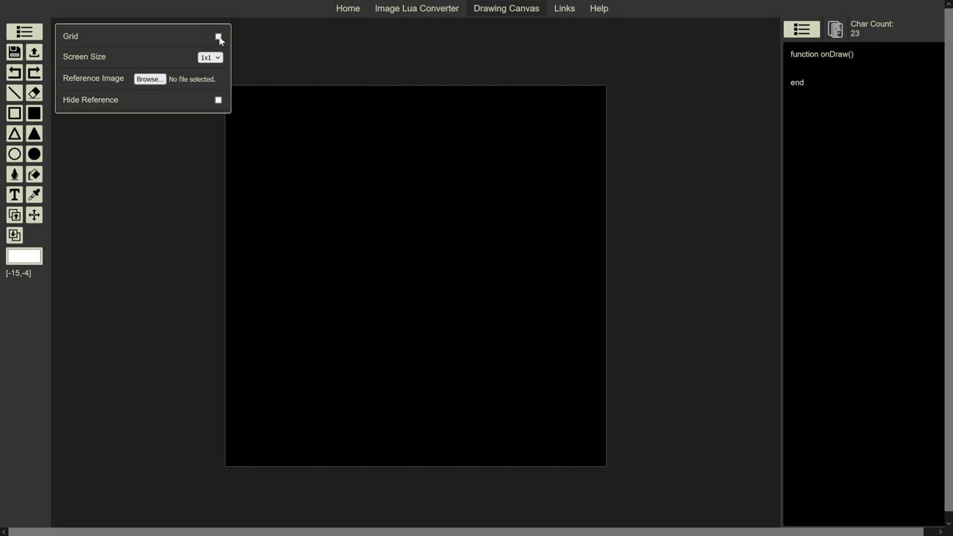
{"action": "left_click", "coordinate": [123, 162]}
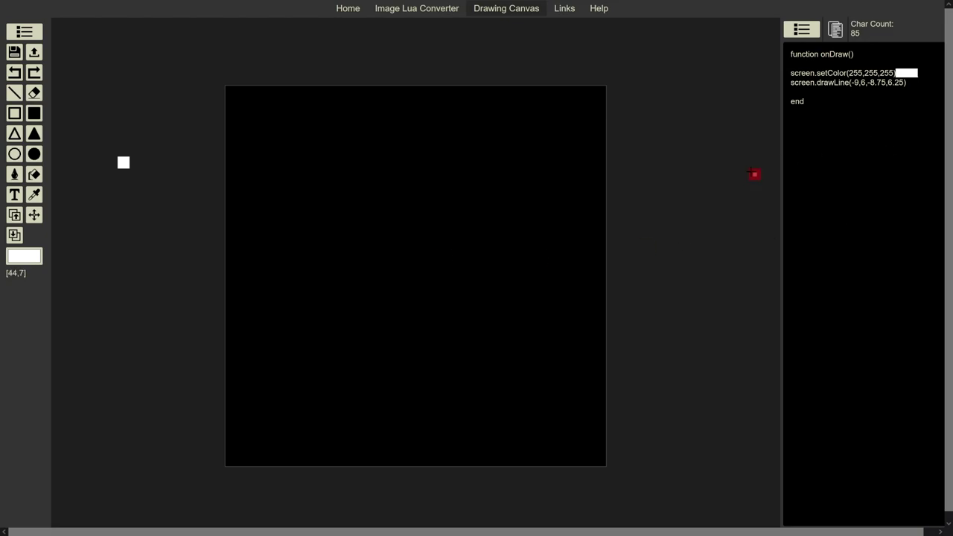
{"action": "key", "text": "ctrl+z"}
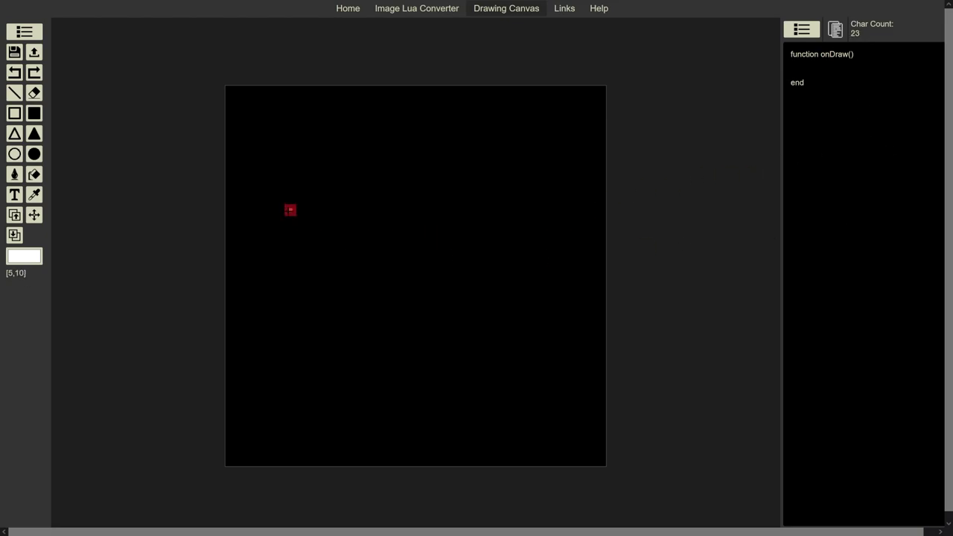
- Toggle the canvas grid on and off several times to compare both views, leaving it hidden
{"action": "left_click", "coordinate": [24, 32]}
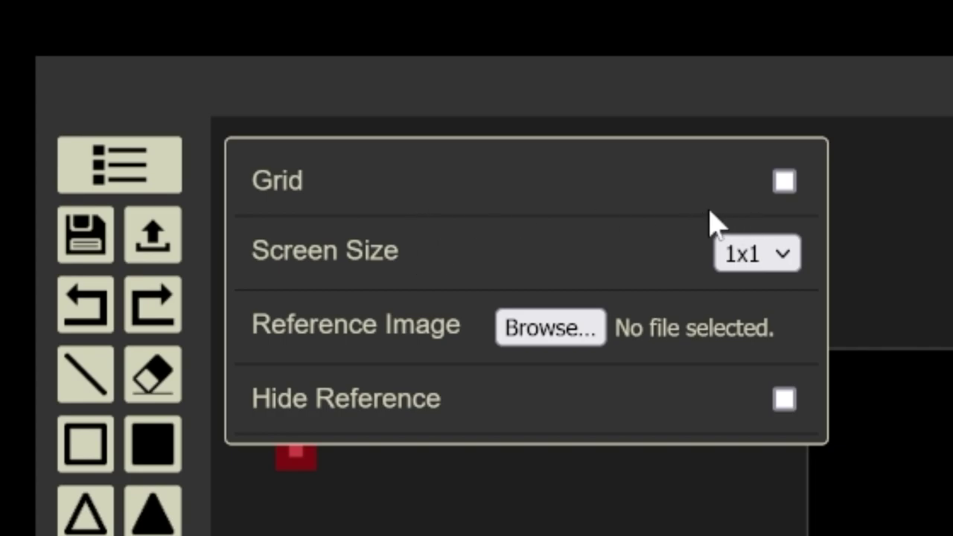
{"action": "left_click", "coordinate": [785, 181]}
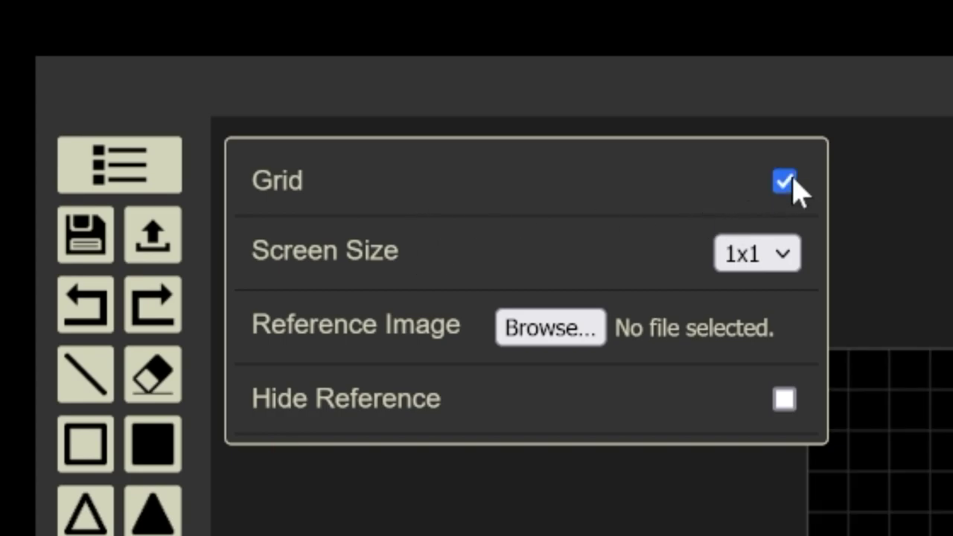
{"action": "left_click", "coordinate": [785, 182]}
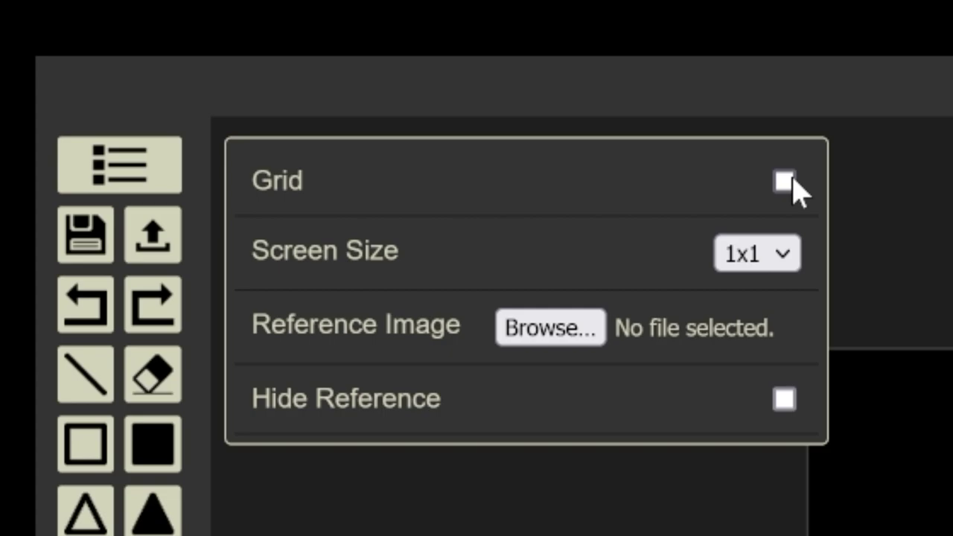
{"action": "left_click", "coordinate": [785, 182]}
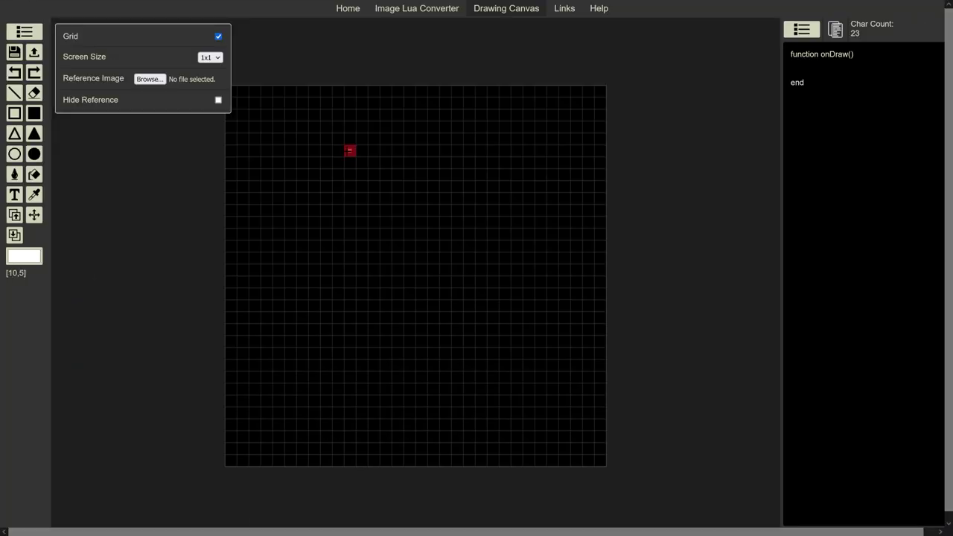
{"action": "left_click", "coordinate": [338, 150]}
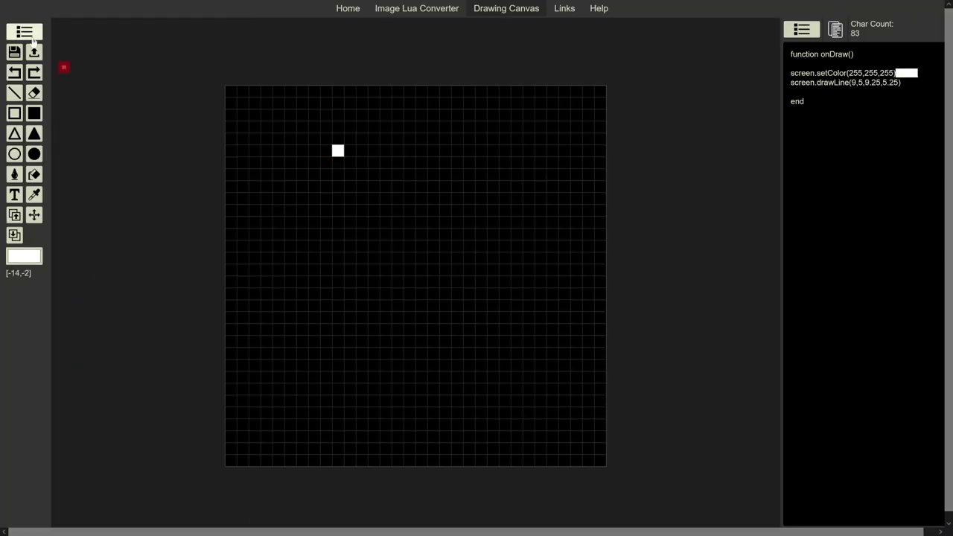
{"action": "left_click", "coordinate": [32, 33]}
{"action": "left_click", "coordinate": [218, 38]}
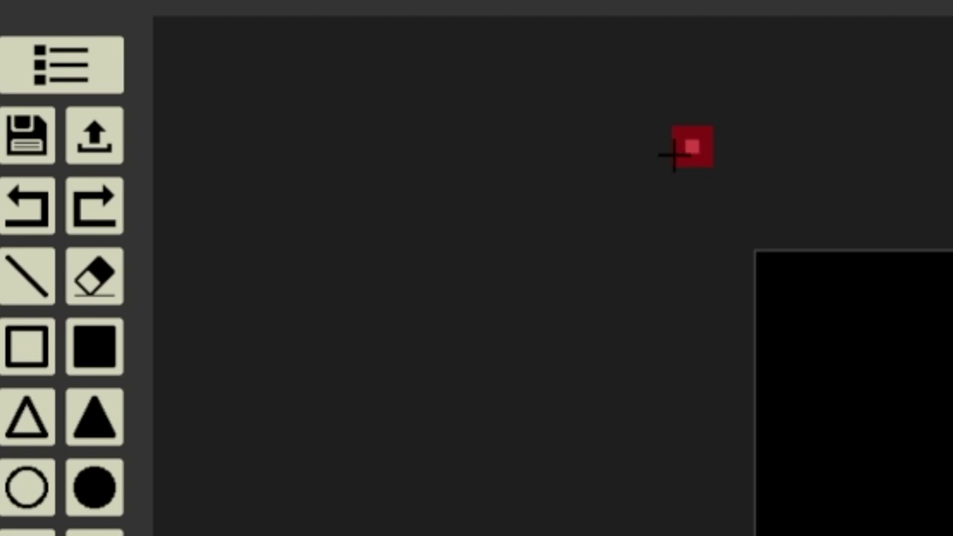
{"action": "left_click", "coordinate": [75, 88]}
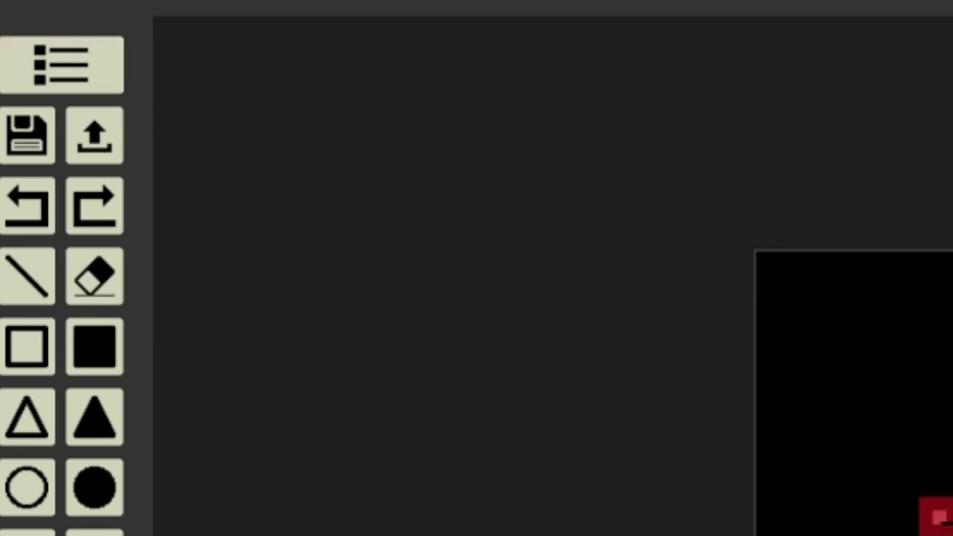
{"action": "left_click", "coordinate": [102, 78]}
{"action": "left_click", "coordinate": [703, 154]}
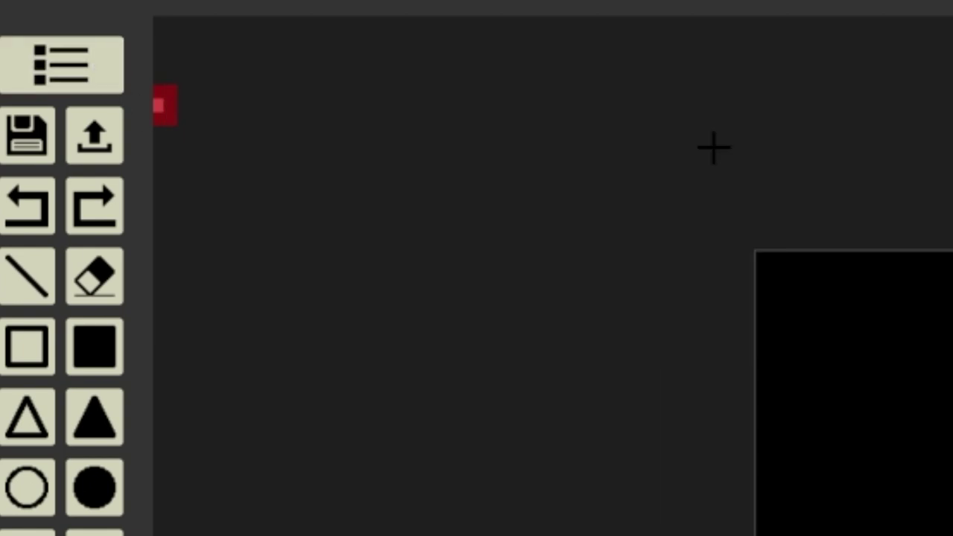
{"action": "left_click", "coordinate": [72, 89]}
{"action": "left_click", "coordinate": [672, 158]}
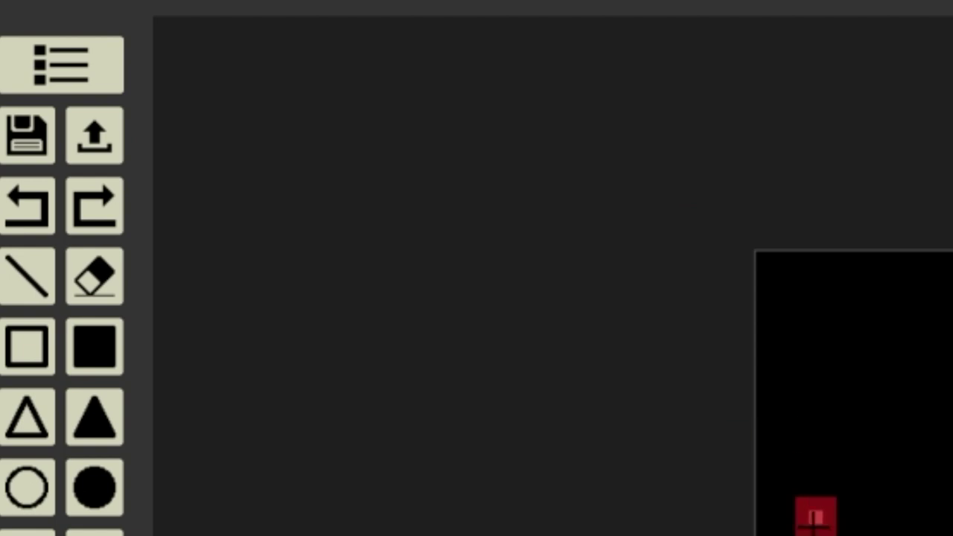
{"action": "left_click", "coordinate": [35, 81]}
{"action": "left_click", "coordinate": [717, 165]}
{"action": "left_click", "coordinate": [721, 173]}
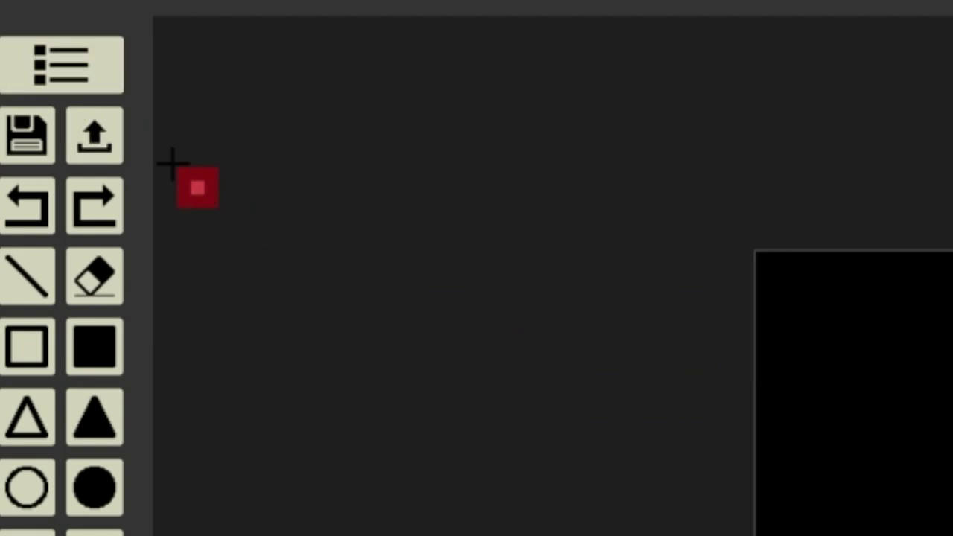
{"action": "left_click", "coordinate": [77, 82]}
{"action": "left_click", "coordinate": [721, 153]}
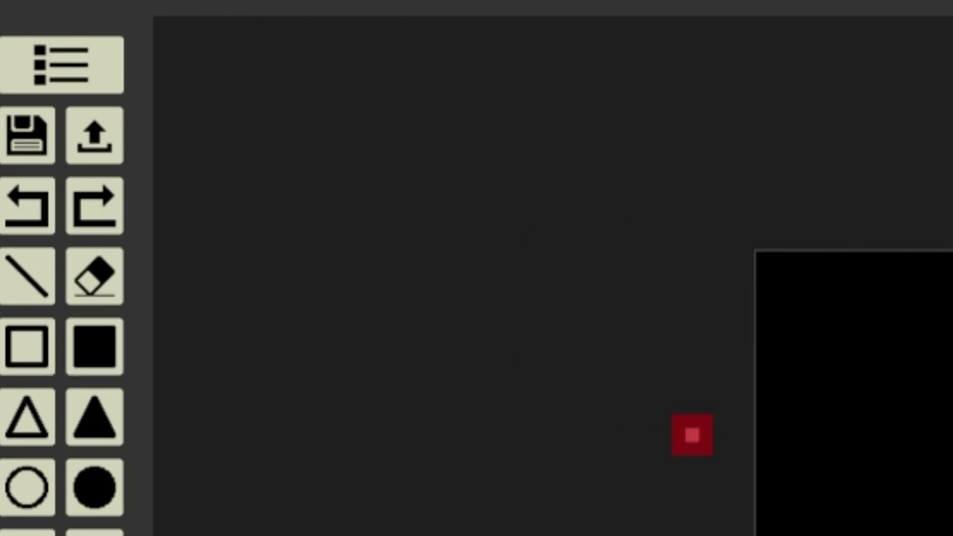
- Set the canvas screen size to 5x3
{"action": "left_click", "coordinate": [55, 79]}
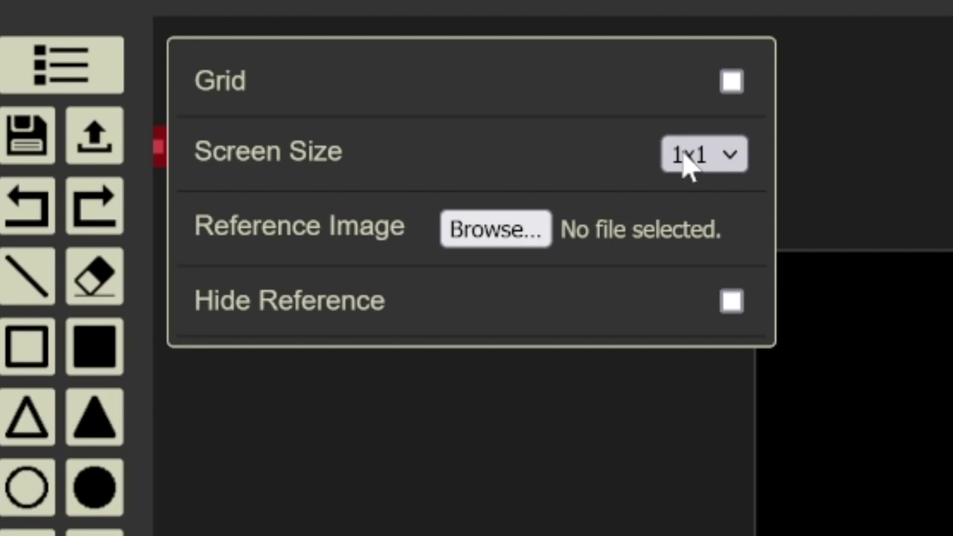
{"action": "left_click", "coordinate": [700, 159]}
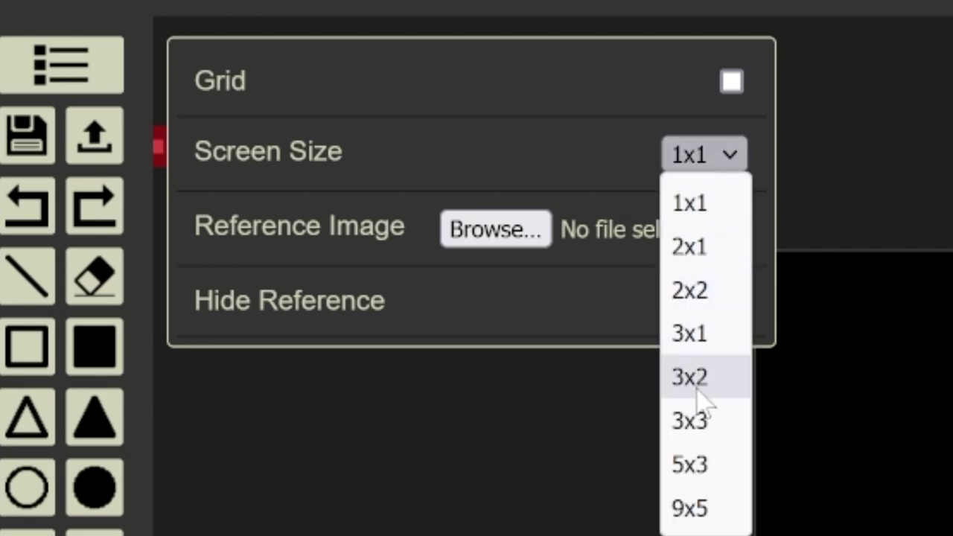
{"action": "left_click", "coordinate": [700, 465]}
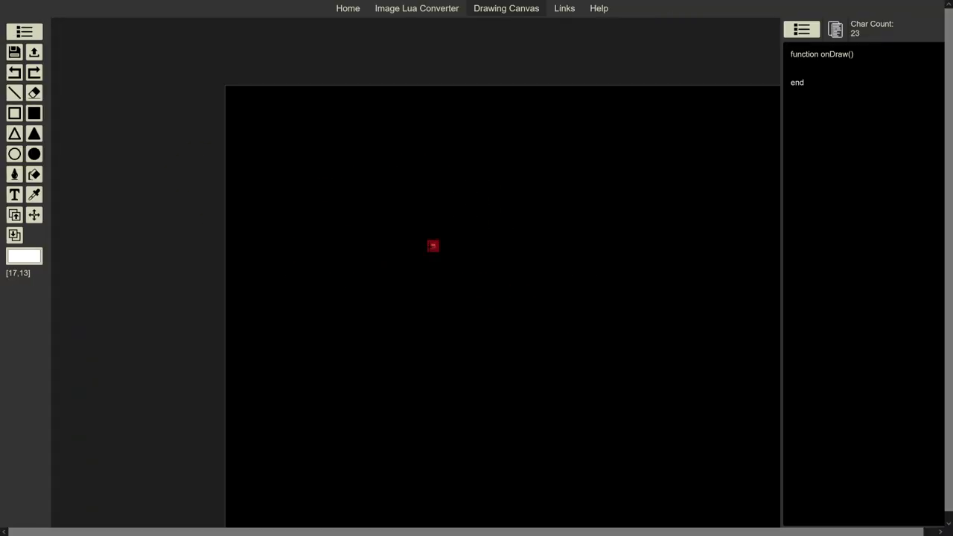
{"action": "scroll", "coordinate": [433, 246], "scroll_direction": "down", "scroll_amount": 3}
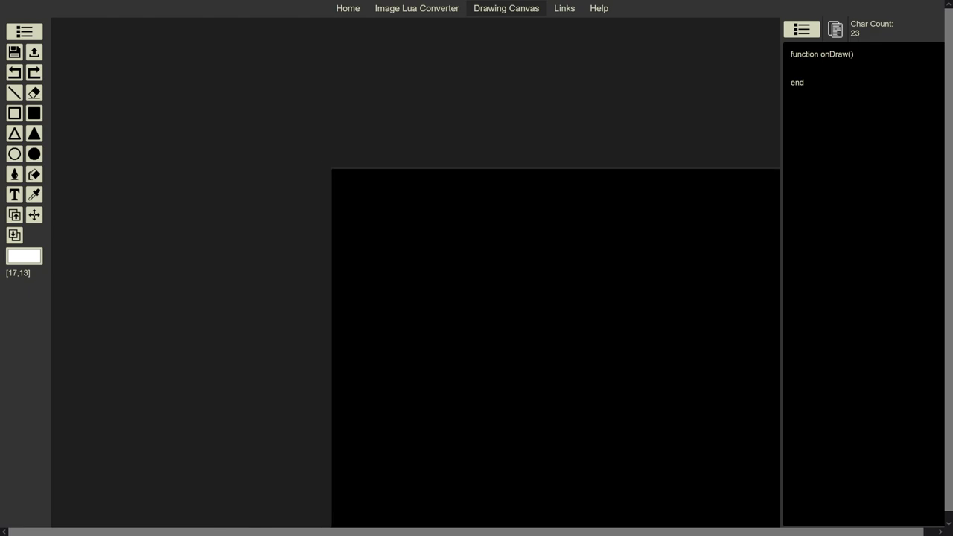
{"action": "scroll", "coordinate": [609, 350], "scroll_direction": "up", "scroll_amount": 3}
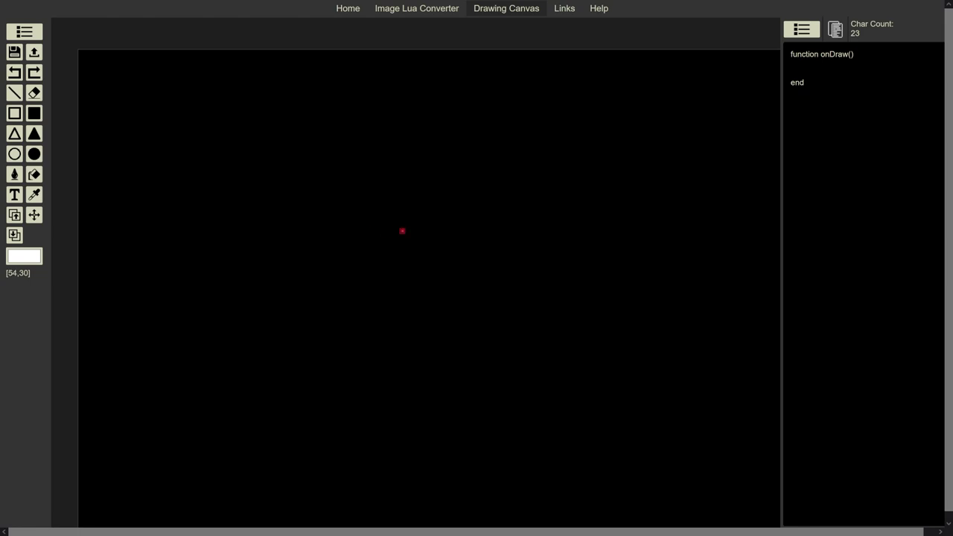
{"action": "scroll", "coordinate": [402, 230], "scroll_direction": "down", "scroll_amount": 3}
{"action": "scroll", "coordinate": [530, 251], "scroll_direction": "down", "scroll_amount": 3}
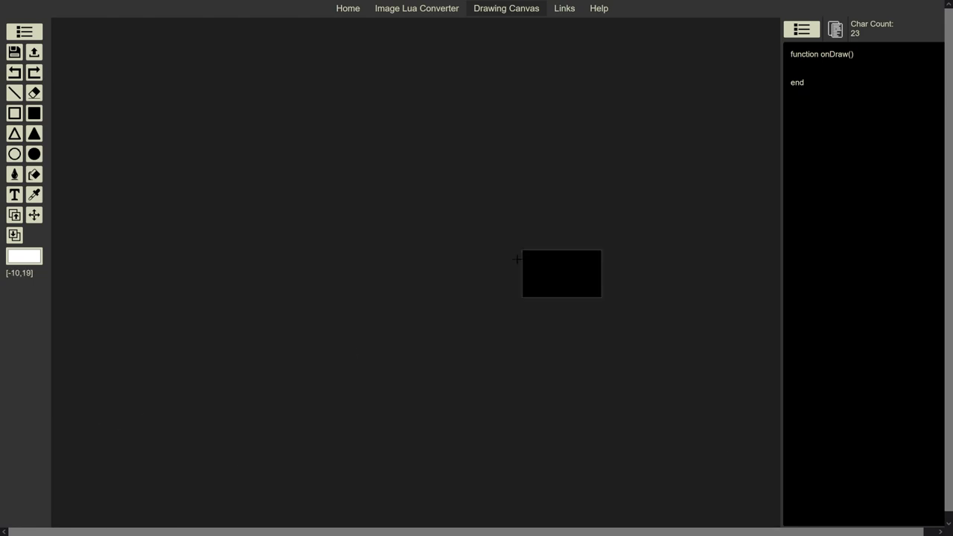
{"action": "scroll", "coordinate": [521, 257], "scroll_direction": "up", "scroll_amount": 3}
{"action": "left_click_drag", "start_coordinate": [630, 322], "coordinate": [225, 223]}
- Show the canvas grid and load active-sonar-panel.png as the reference image, undoing the stray line above the canvas
{"action": "left_click", "coordinate": [24, 31]}
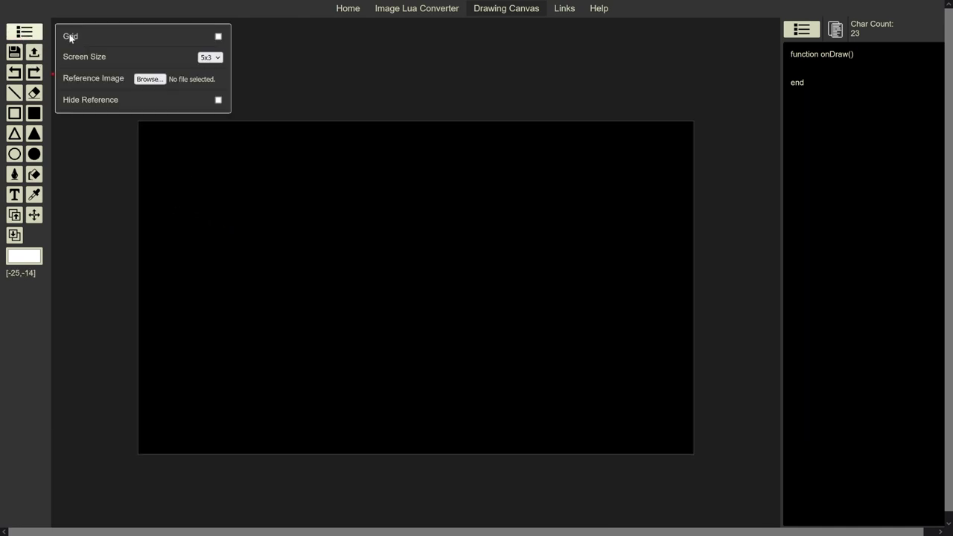
{"action": "left_click", "coordinate": [218, 36]}
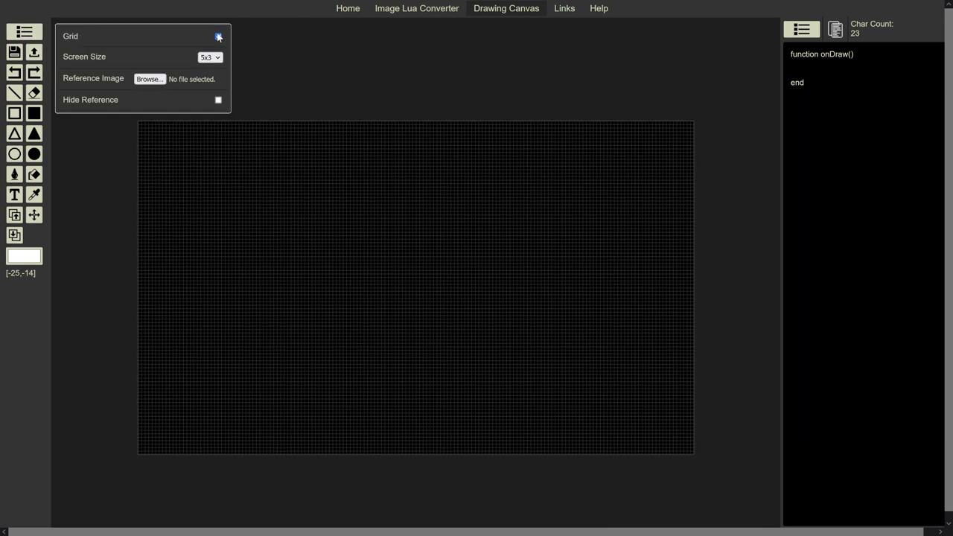
{"action": "left_click", "coordinate": [147, 79]}
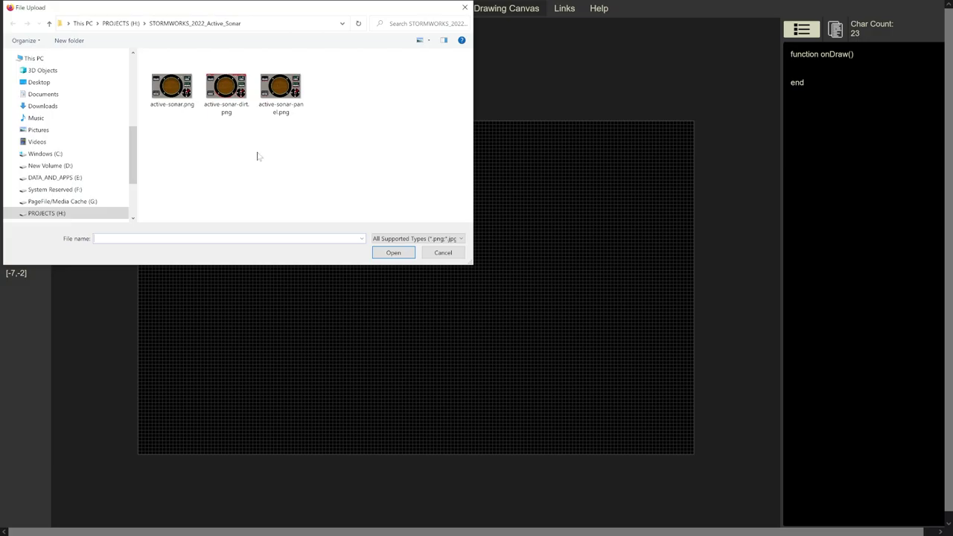
{"action": "double_click", "coordinate": [279, 99]}
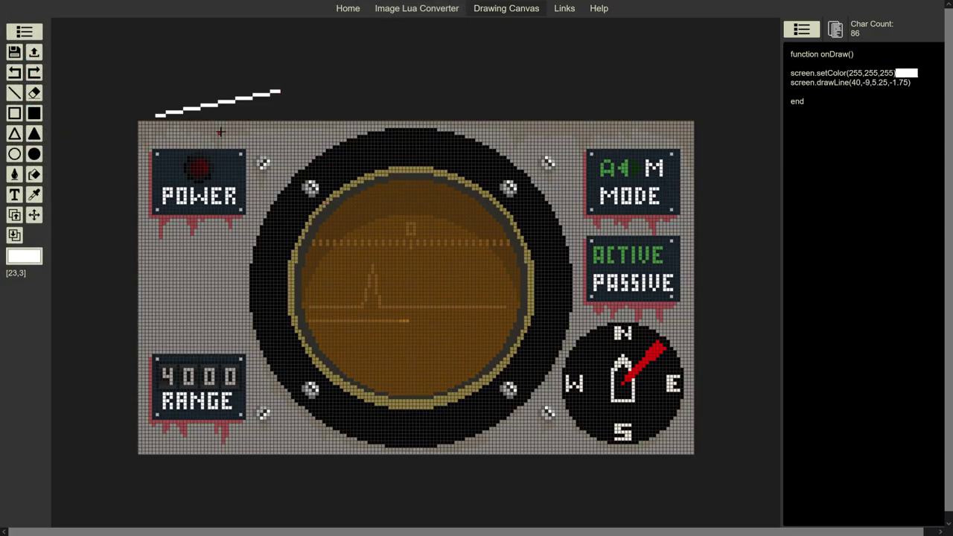
{"action": "key", "text": "ctrl+z"}
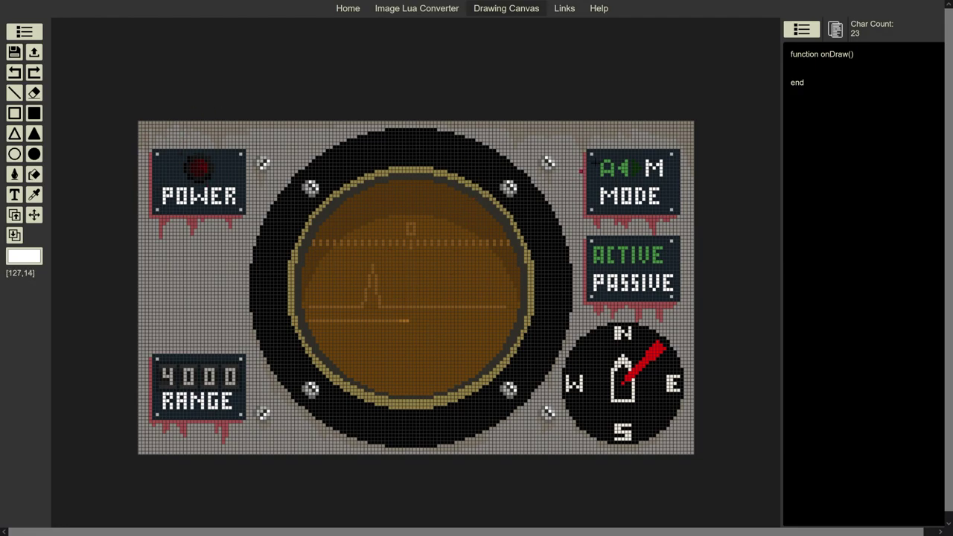
- Switch the grid over the sonar panel reference image off and back on
{"action": "left_click", "coordinate": [25, 31]}
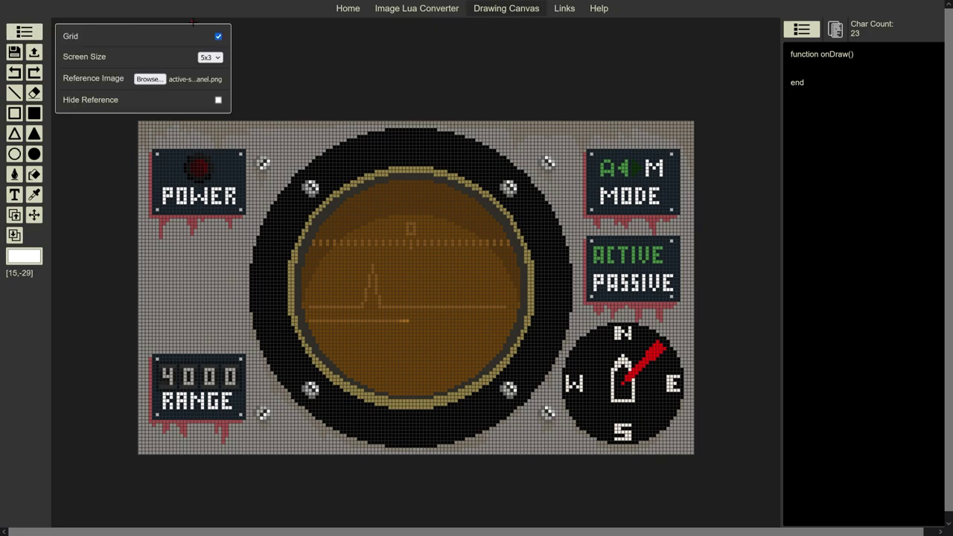
{"action": "left_click", "coordinate": [219, 37]}
{"action": "left_click", "coordinate": [219, 37]}
{"action": "left_click", "coordinate": [24, 31]}
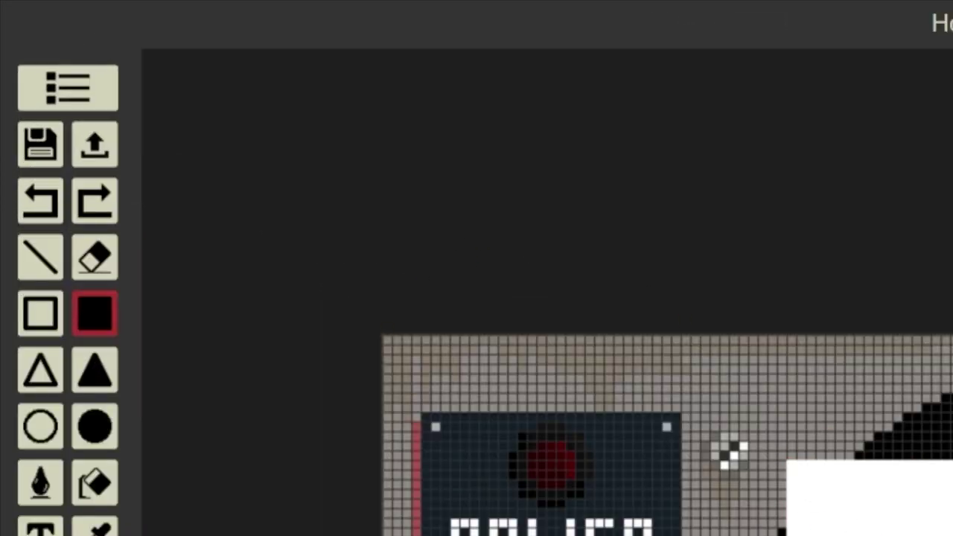
{"action": "left_click", "coordinate": [43, 149]}
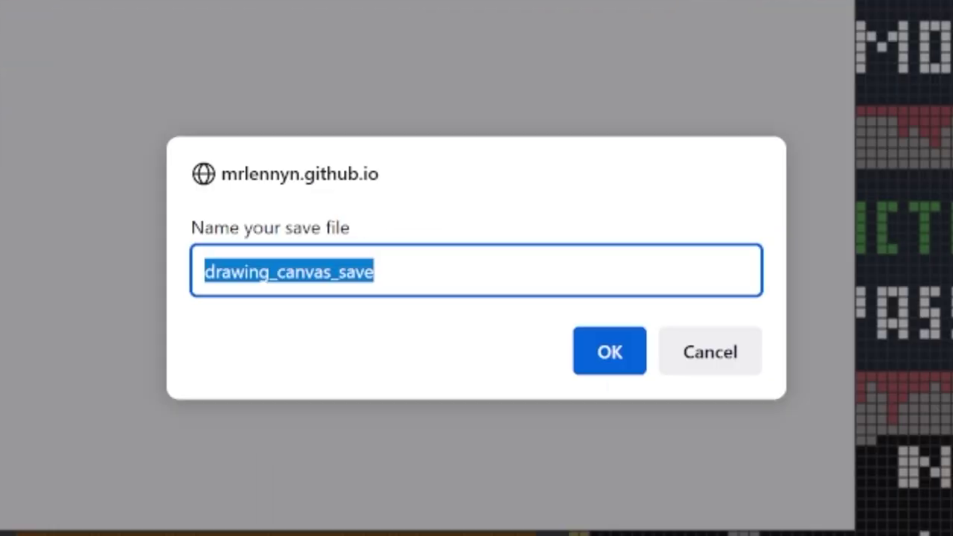
{"action": "left_click_drag", "start_coordinate": [247, 272], "coordinate": [334, 425]}
{"action": "left_click", "coordinate": [726, 364]}
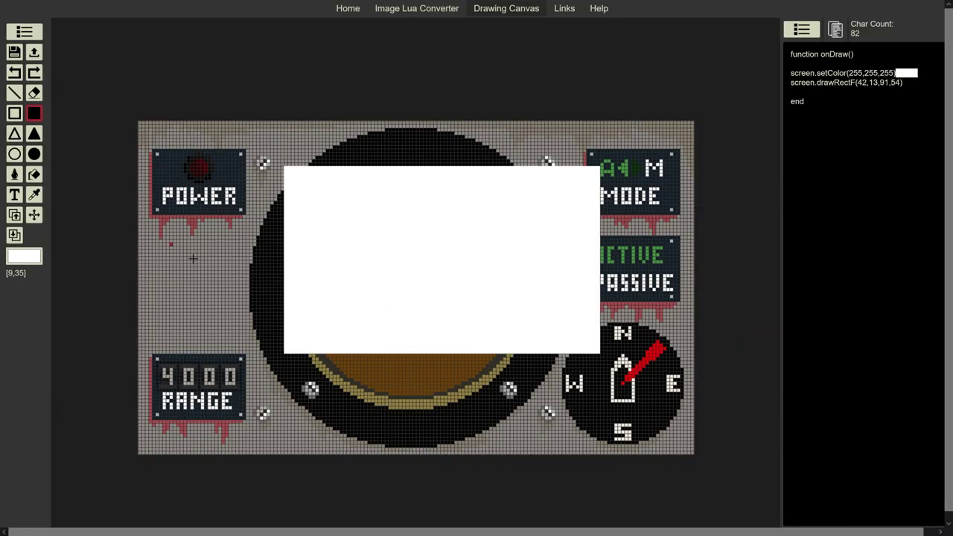
- Undo the white filled rectangle drawn over the middle of the sonar panel
{"action": "key", "text": "ctrl+z"}
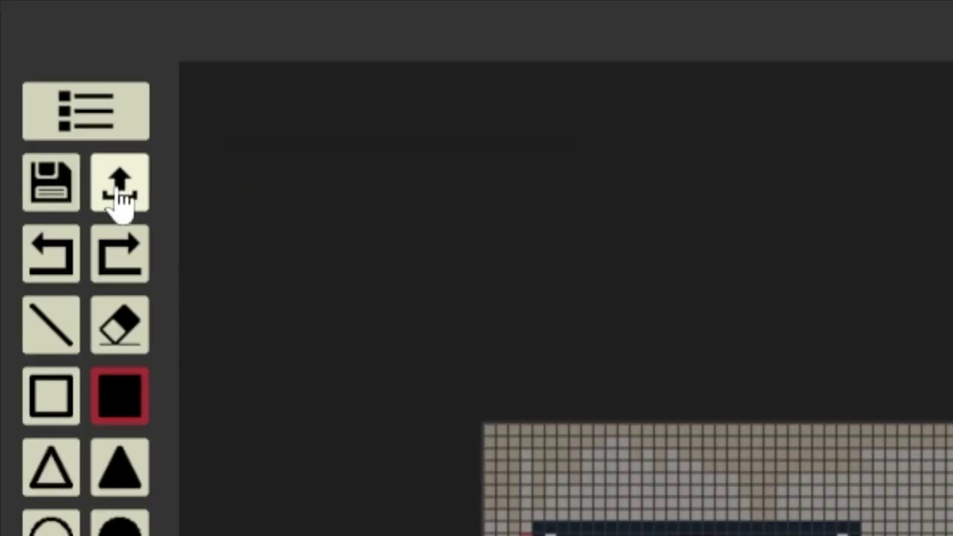
{"action": "left_click", "coordinate": [119, 197]}
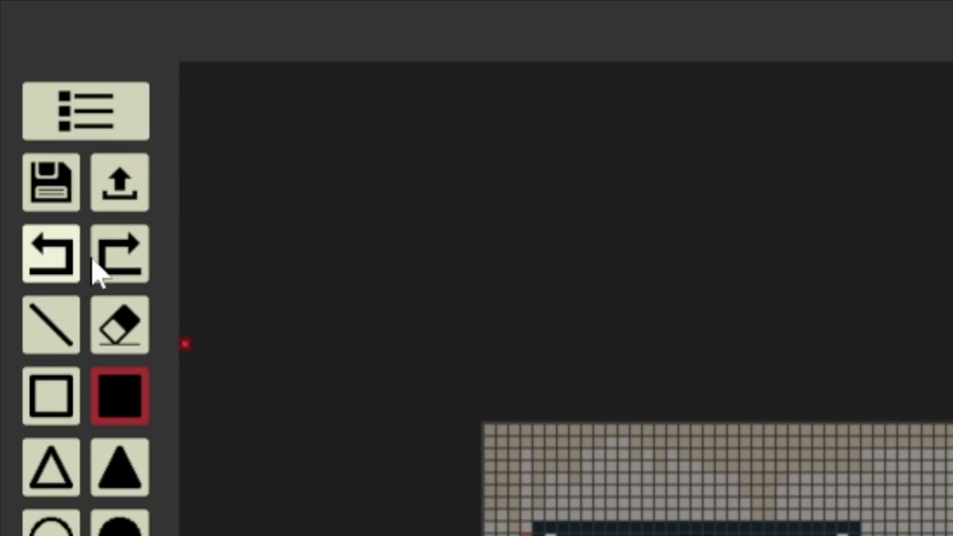
{"action": "left_click", "coordinate": [108, 266]}
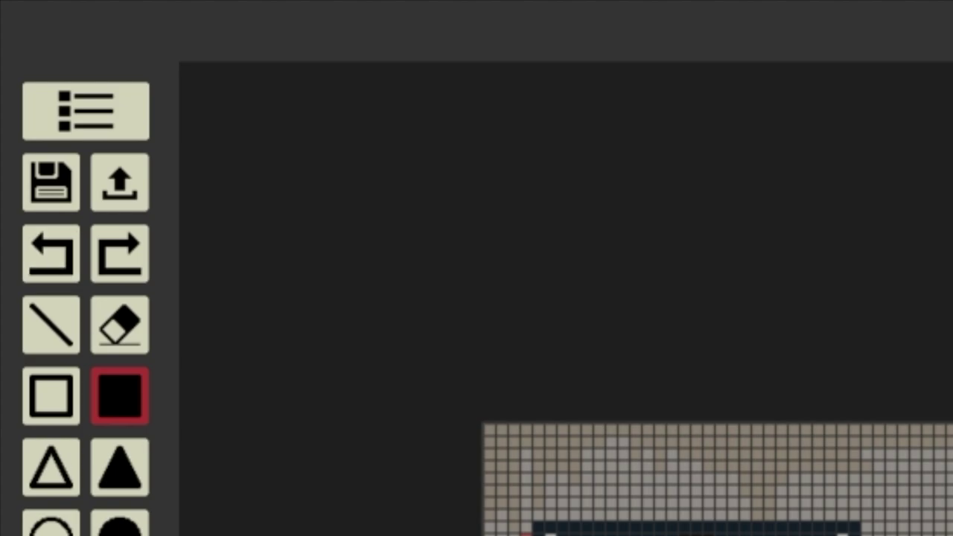
- Try two white diagonal lines across the sonar panel, undoing the first and removing the second with the eraser
{"action": "left_click", "coordinate": [70, 324]}
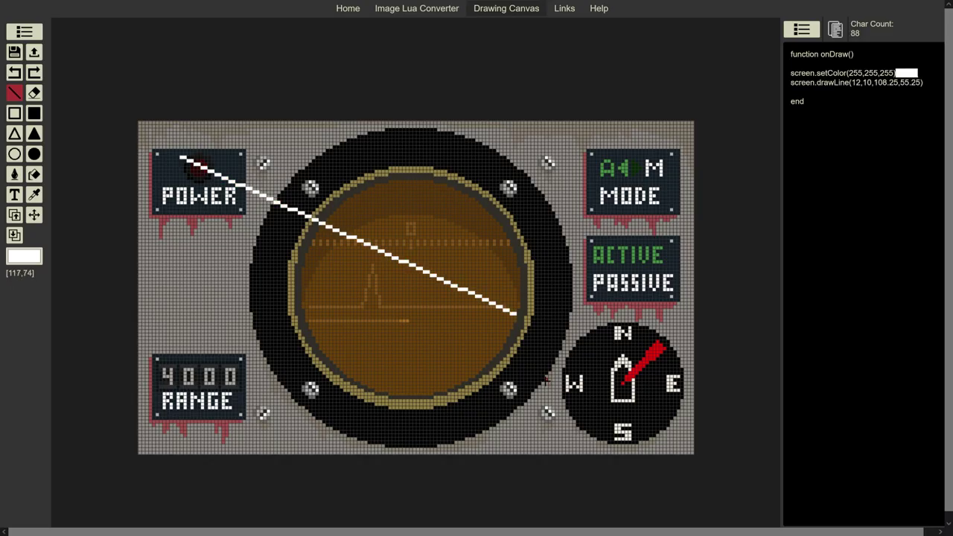
{"action": "key", "text": "ctrl+z"}
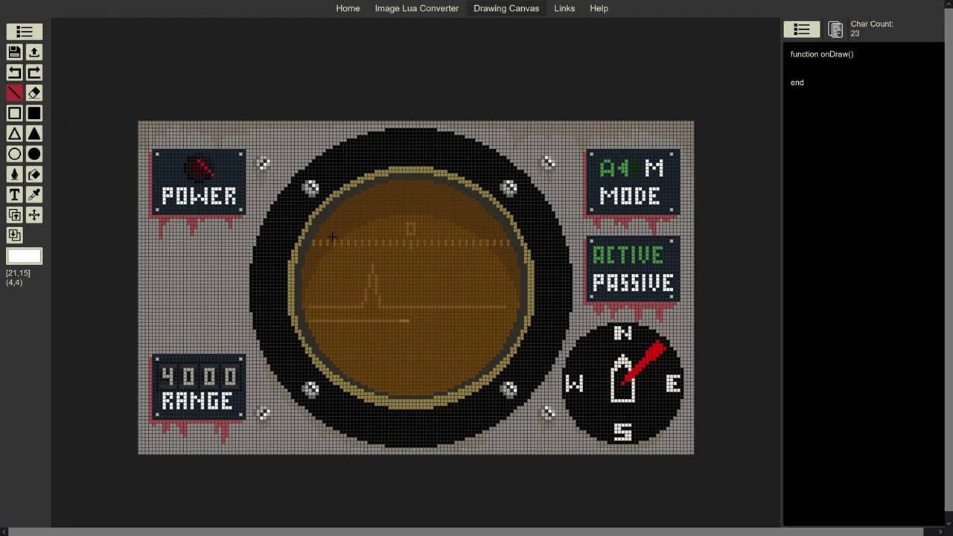
{"action": "key", "text": "ctrl+y"}
{"action": "left_click", "coordinate": [37, 96]}
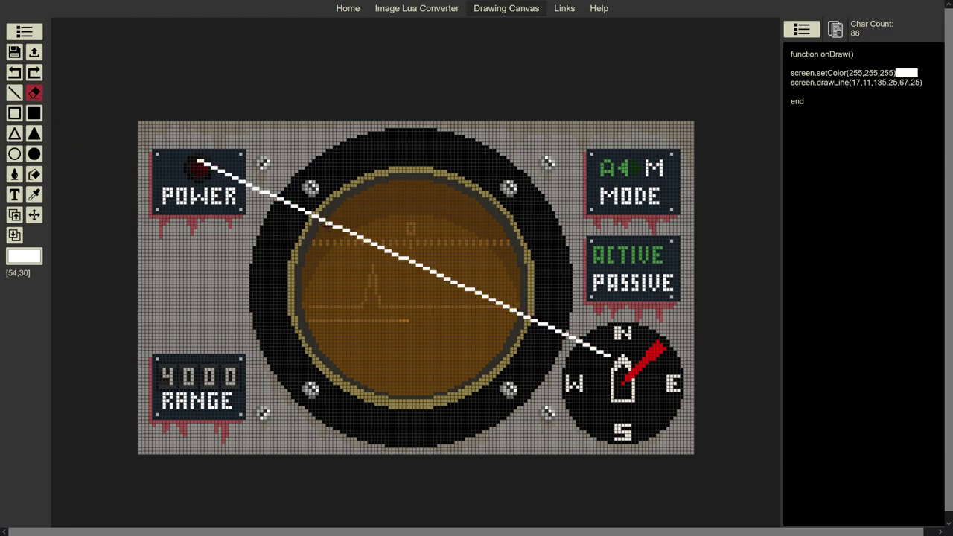
{"action": "left_click", "coordinate": [328, 222]}
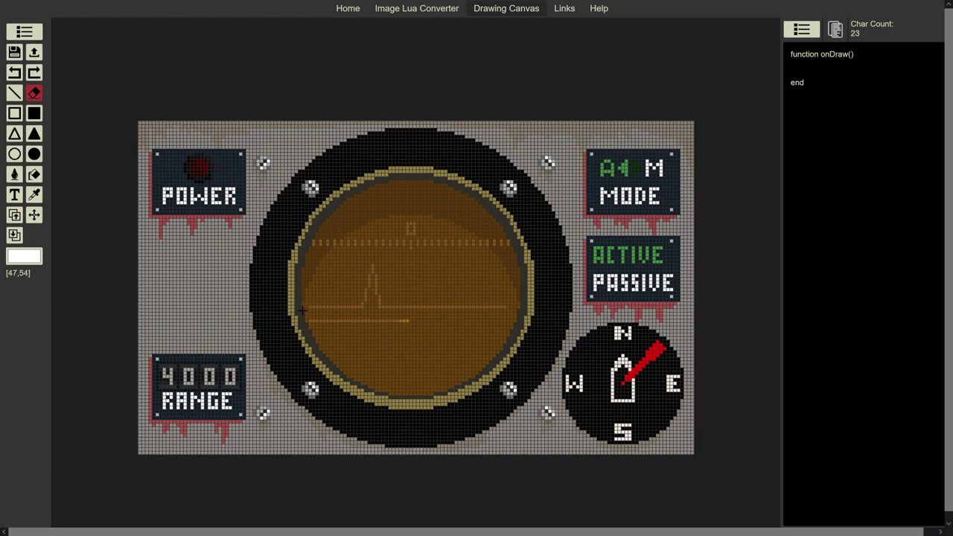
- Try an outlined rectangle about 79 by 56 and a filled one about 77 by 52 over the sonar dial, undoing each
{"action": "left_click", "coordinate": [14, 113]}
{"action": "left_click_drag", "start_coordinate": [241, 169], "coordinate": [515, 362]}
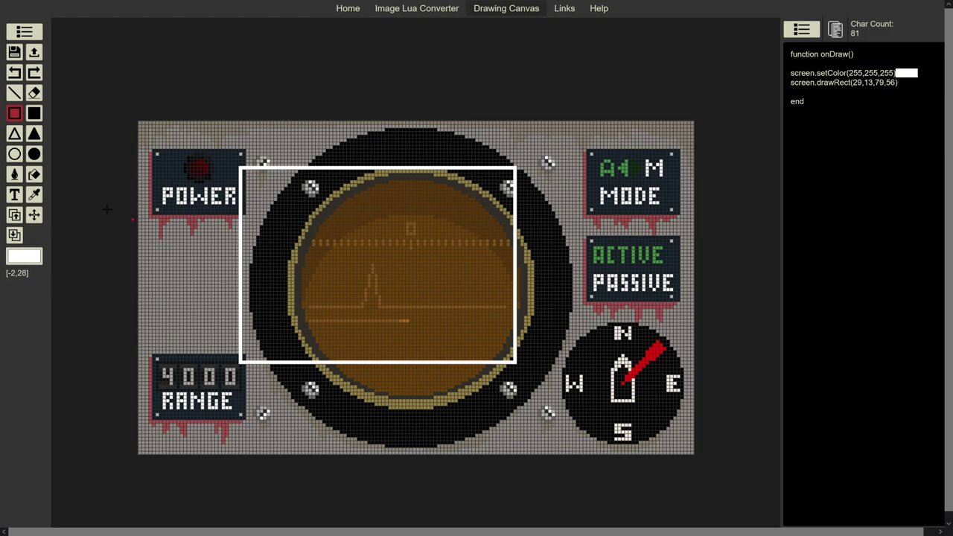
{"action": "key", "text": "ctrl+z"}
{"action": "left_click", "coordinate": [34, 113]}
{"action": "left_click_drag", "start_coordinate": [302, 194], "coordinate": [569, 375]}
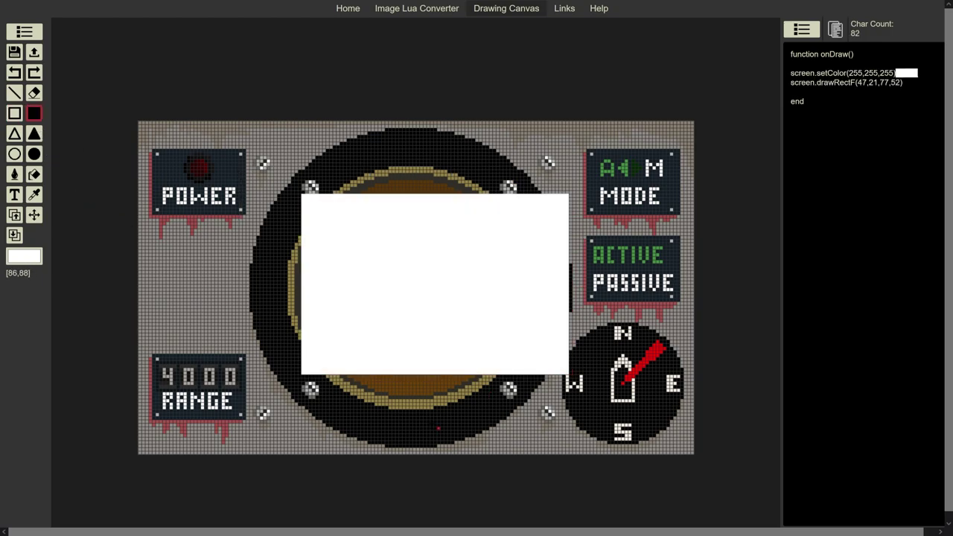
{"action": "key", "text": "ctrl+z"}
- Try a white outlined triangle and a filled triangle across the sonar dial, undoing each
{"action": "left_click", "coordinate": [14, 134]}
{"action": "left_click_drag", "start_coordinate": [238, 199], "coordinate": [460, 392]}
{"action": "left_click_drag", "start_coordinate": [522, 275], "coordinate": [560, 175]}
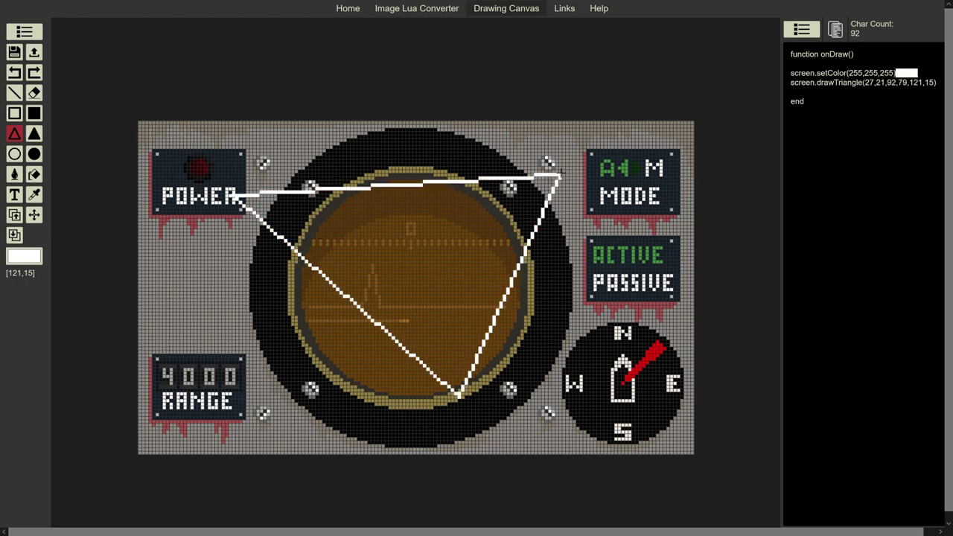
{"action": "key", "text": "ctrl+z"}
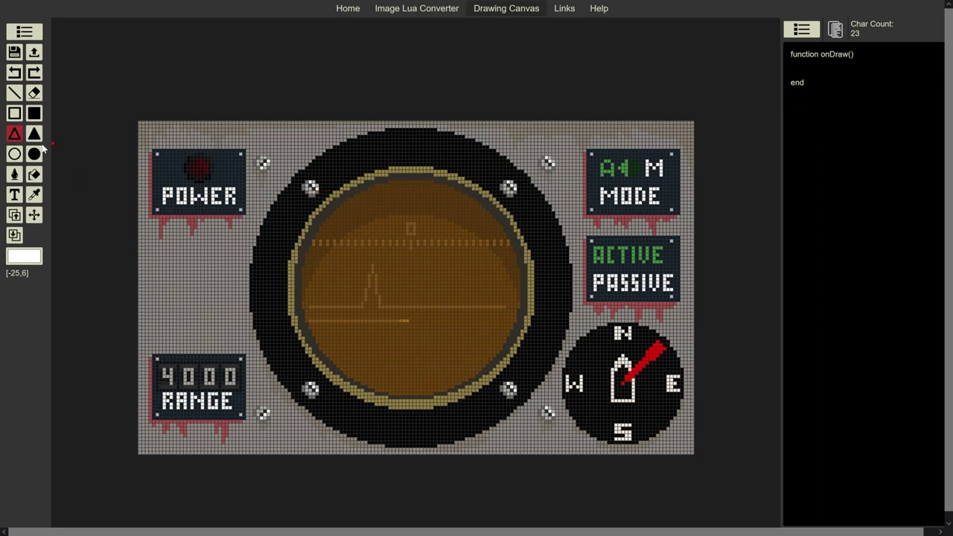
{"action": "left_click", "coordinate": [34, 135]}
{"action": "left_click_drag", "start_coordinate": [250, 169], "coordinate": [446, 335]}
{"action": "key", "text": "ctrl+z"}
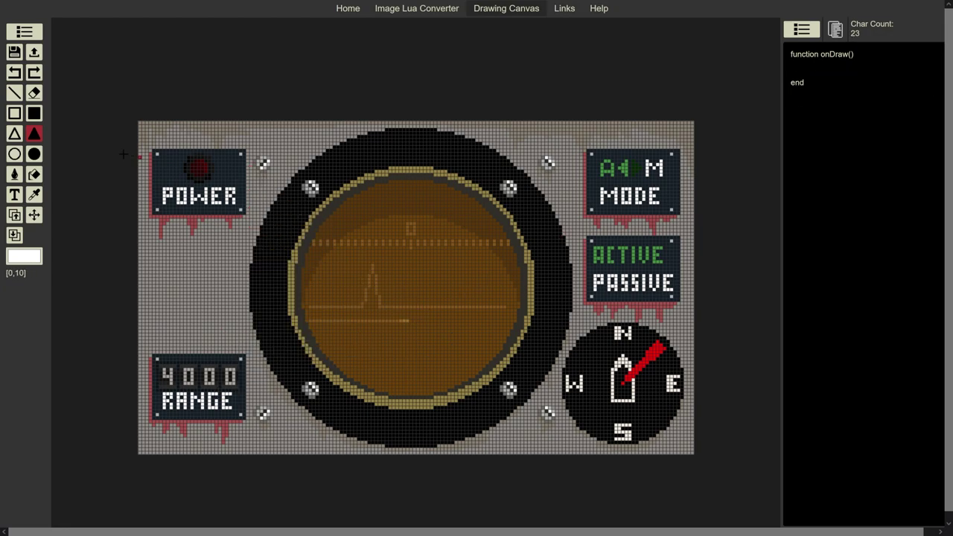
- Draw a white circle outline of radius 34 around the sonar dial and shift it one pixel left to centre 78,47
{"action": "left_click", "coordinate": [14, 154]}
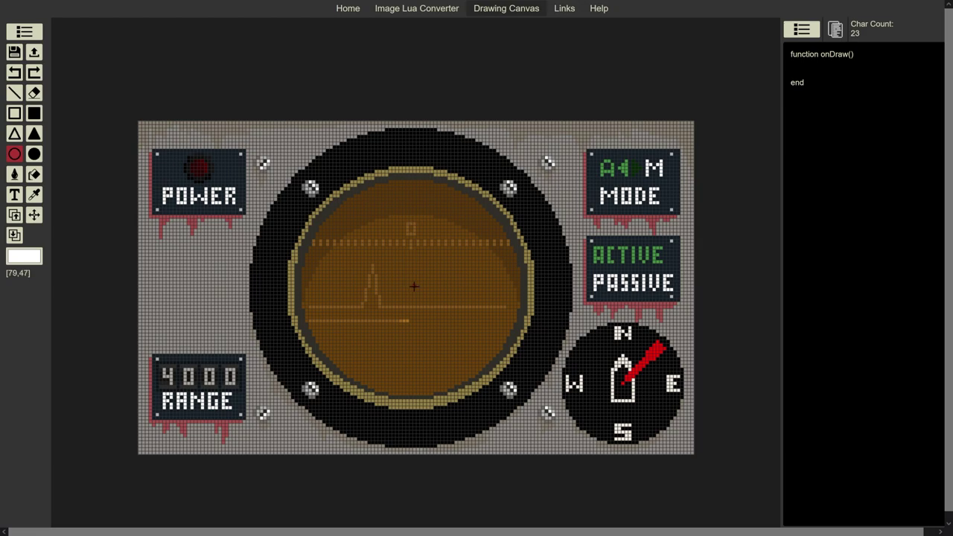
{"action": "left_click_drag", "start_coordinate": [414, 290], "coordinate": [531, 381]}
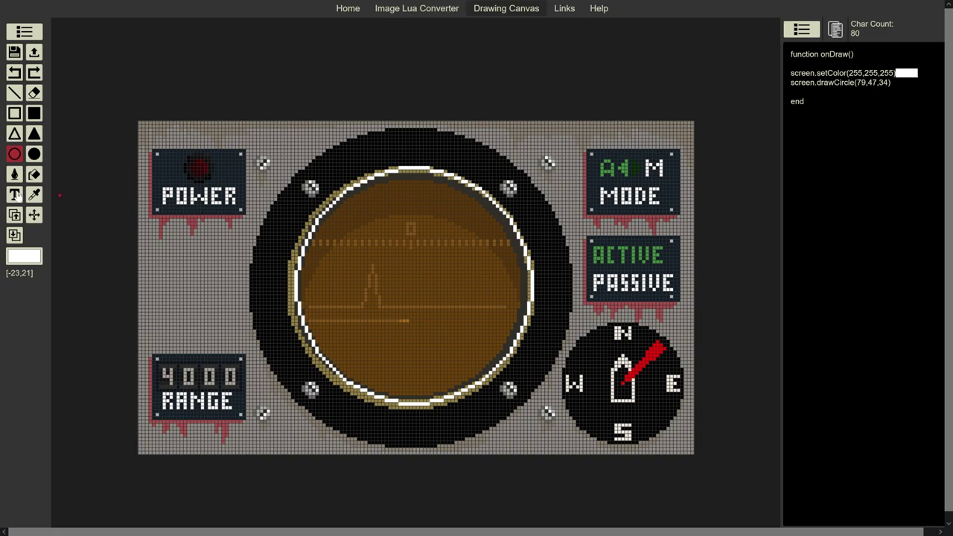
{"action": "left_click", "coordinate": [34, 215]}
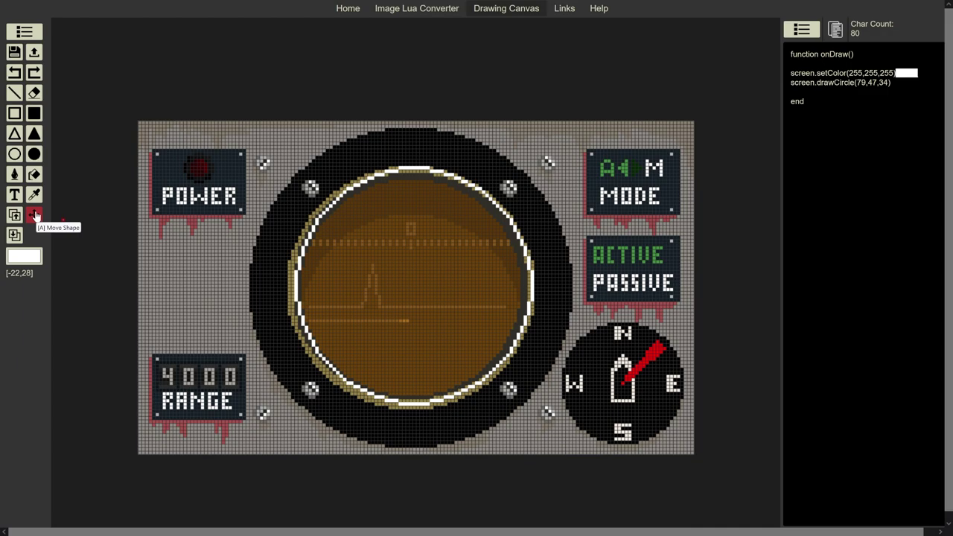
{"action": "left_click_drag", "start_coordinate": [530, 281], "coordinate": [523, 281]}
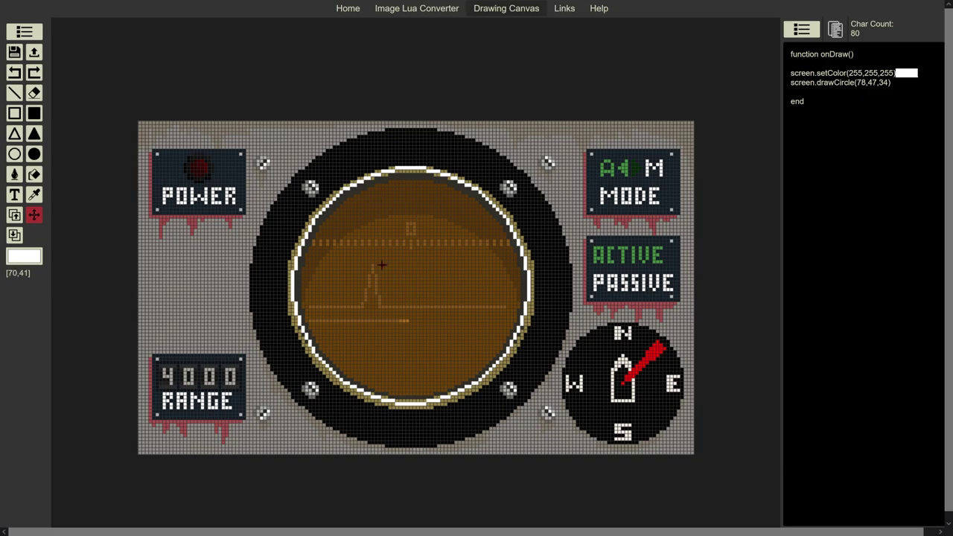
- Draw two white filled circles, radius 10 over the POWER panel and radius 18 over the MODE panel
{"action": "left_click", "coordinate": [35, 155]}
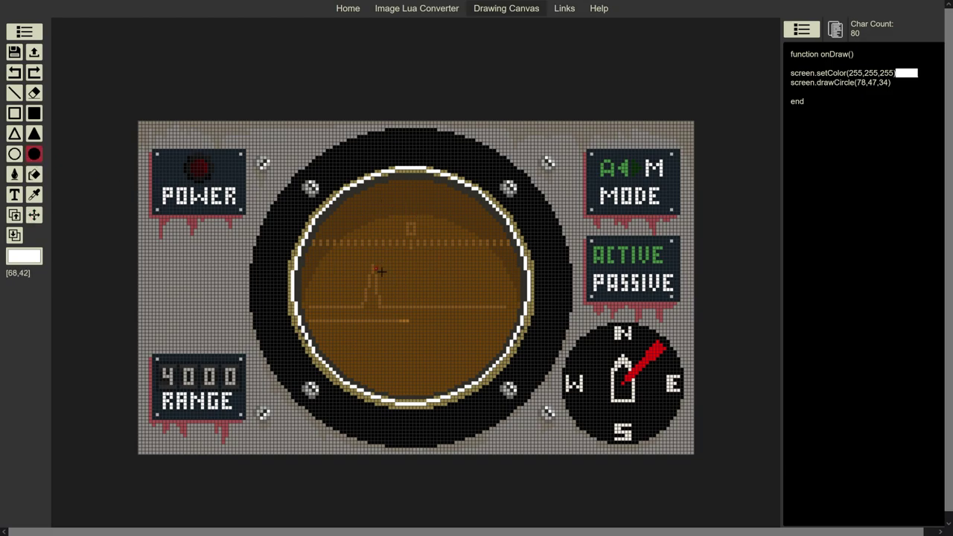
{"action": "left_click_drag", "start_coordinate": [411, 280], "coordinate": [467, 341]}
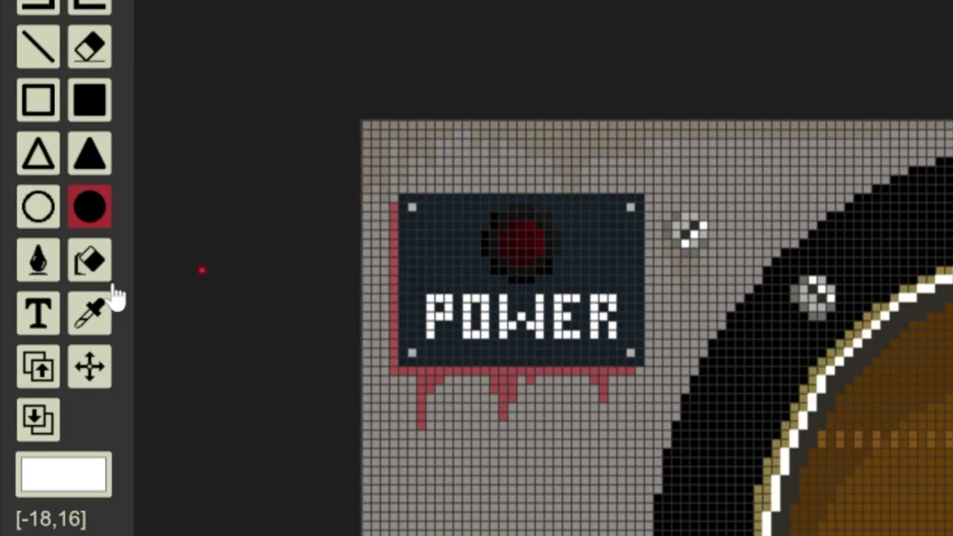
{"action": "left_click_drag", "start_coordinate": [487, 208], "coordinate": [596, 318]}
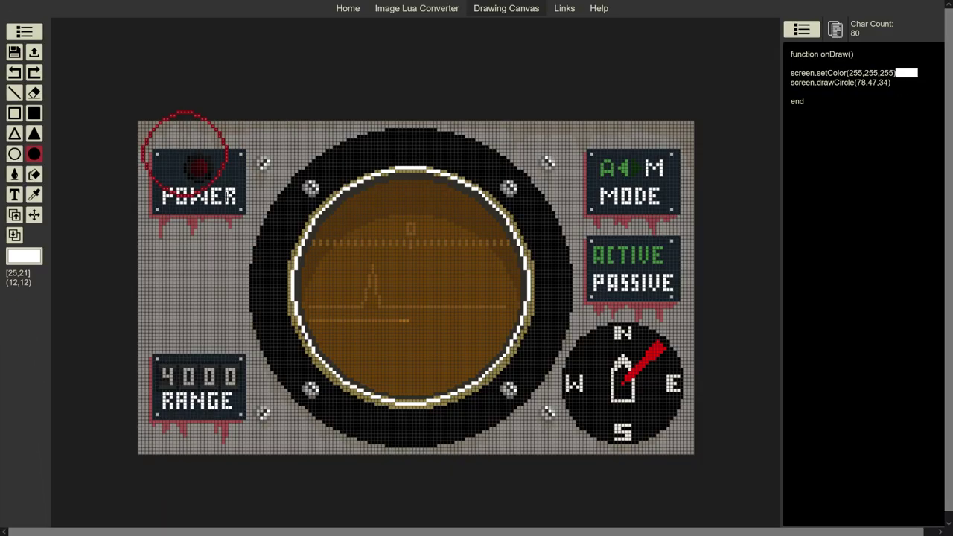
{"action": "left_click_drag", "start_coordinate": [227, 195], "coordinate": [220, 188]}
{"action": "left_click_drag", "start_coordinate": [602, 147], "coordinate": [658, 209]}
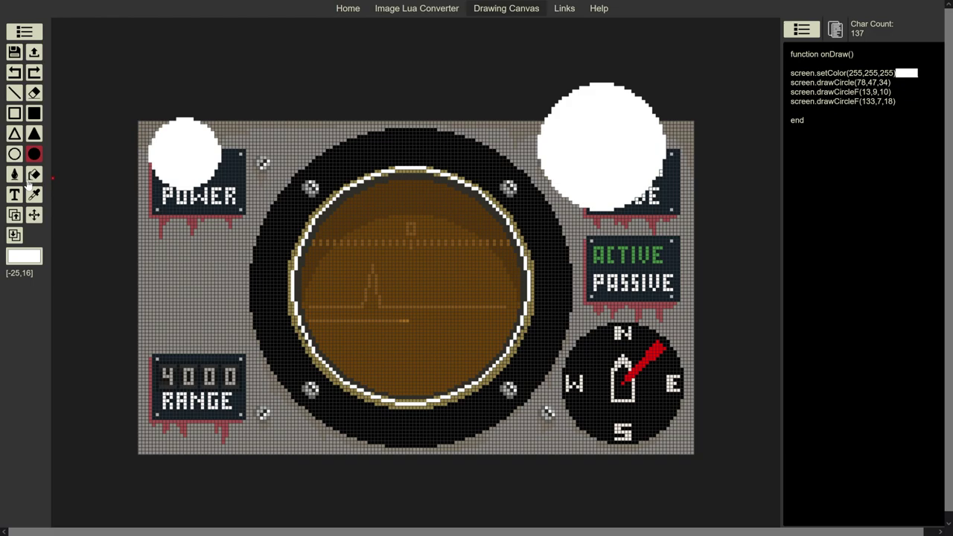
- Set the drawing colour to red (255,0,0) and recolour all the white circles at once with the fill bucket
{"action": "left_click", "coordinate": [24, 257]}
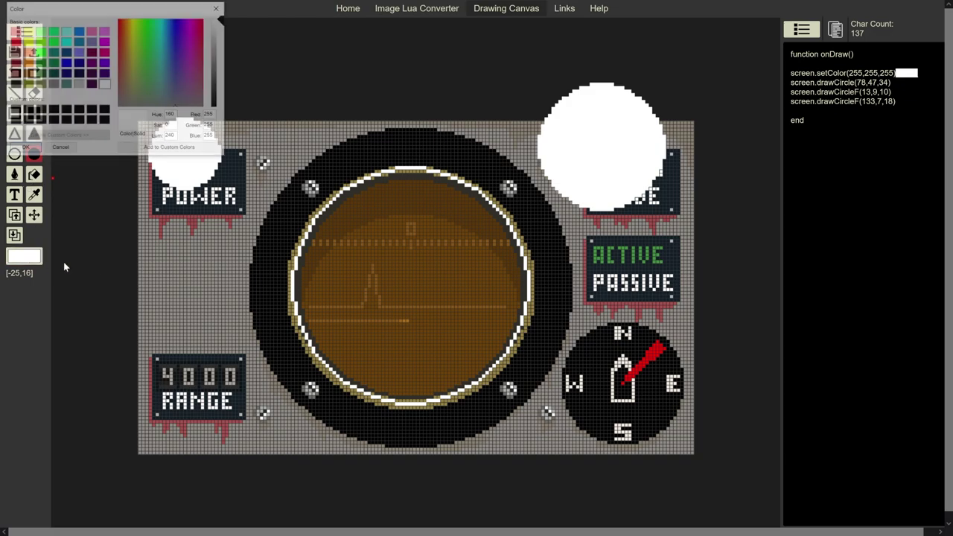
{"action": "left_click", "coordinate": [202, 43]}
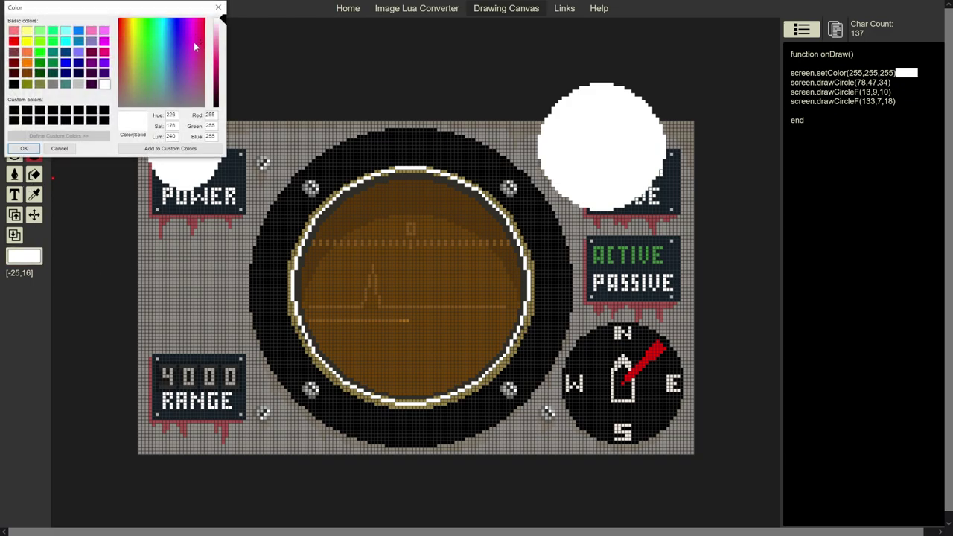
{"action": "left_click", "coordinate": [204, 32]}
{"action": "left_click_drag", "start_coordinate": [168, 46], "coordinate": [190, 43]}
{"action": "left_click", "coordinate": [188, 42]}
{"action": "left_click", "coordinate": [195, 35]}
{"action": "left_click", "coordinate": [177, 35]}
{"action": "left_click", "coordinate": [187, 42]}
{"action": "left_click", "coordinate": [203, 32]}
{"action": "left_click", "coordinate": [13, 40]}
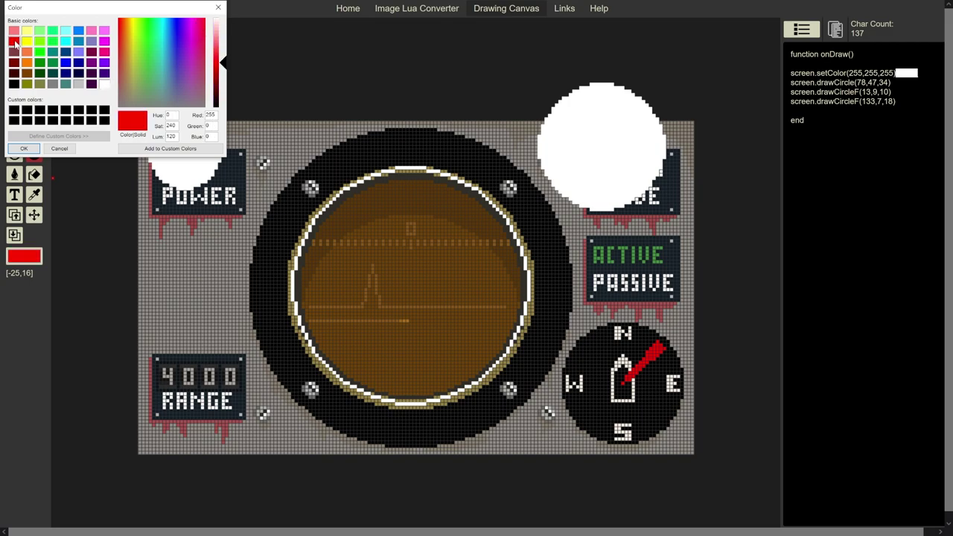
{"action": "left_click", "coordinate": [78, 51]}
{"action": "left_click", "coordinate": [40, 42]}
{"action": "left_click", "coordinate": [13, 40]}
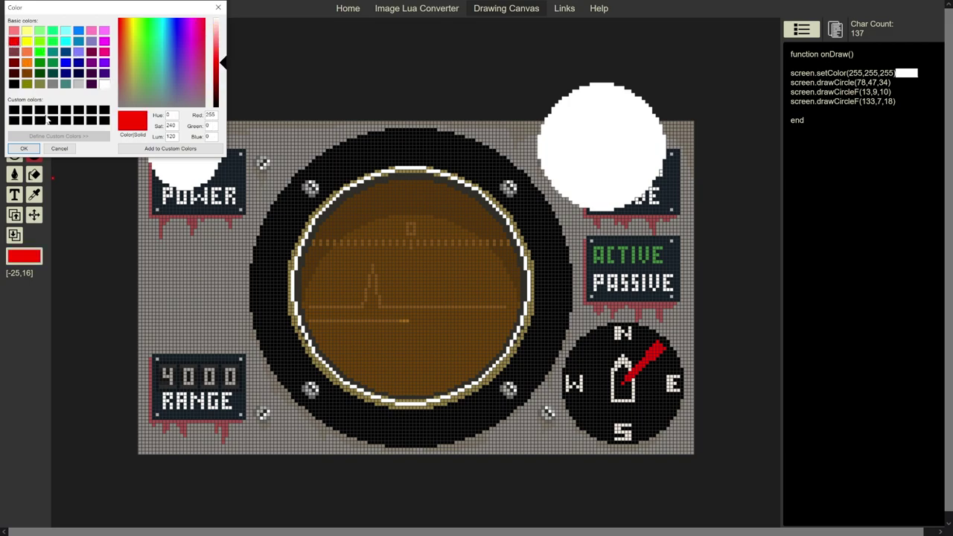
{"action": "left_click", "coordinate": [24, 148]}
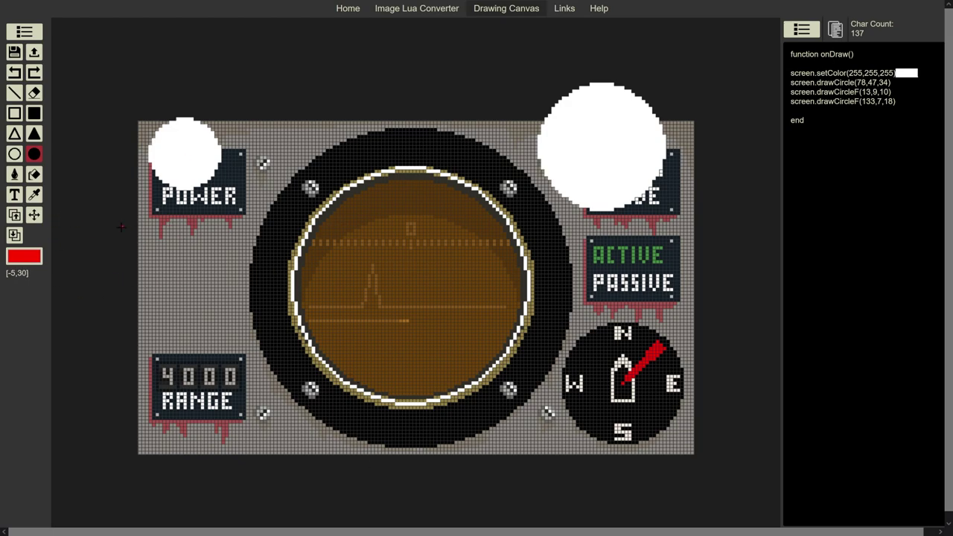
{"action": "left_click", "coordinate": [34, 174]}
{"action": "left_click", "coordinate": [190, 162]}
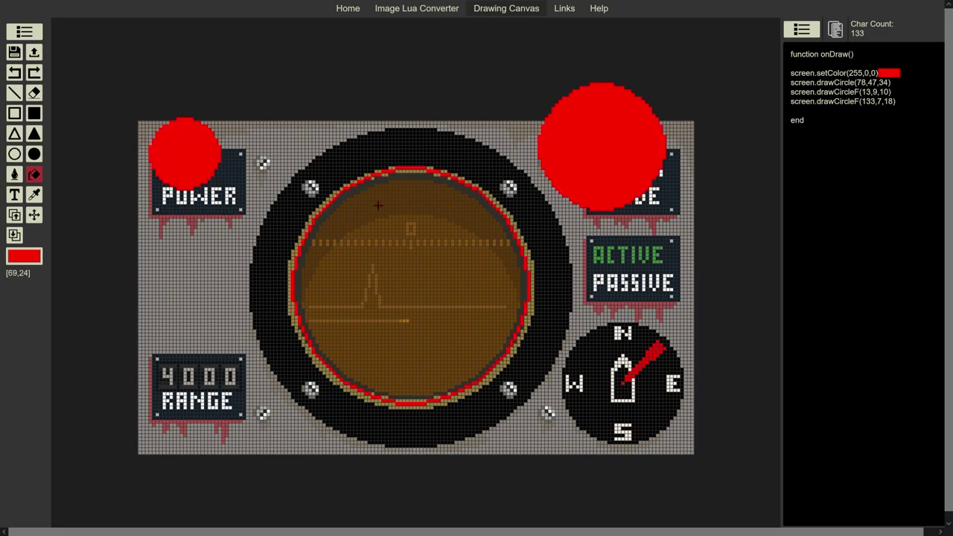
- Set the drawing colour to green (0,255,0) and recolour only the large filled circle over the MODE panel
{"action": "left_click", "coordinate": [37, 261]}
{"action": "left_click", "coordinate": [39, 52]}
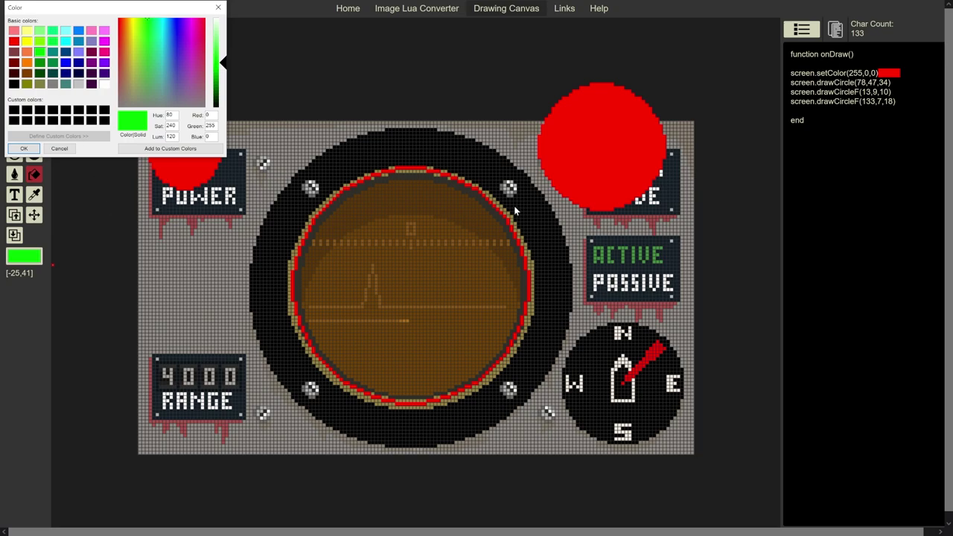
{"action": "left_click", "coordinate": [27, 149]}
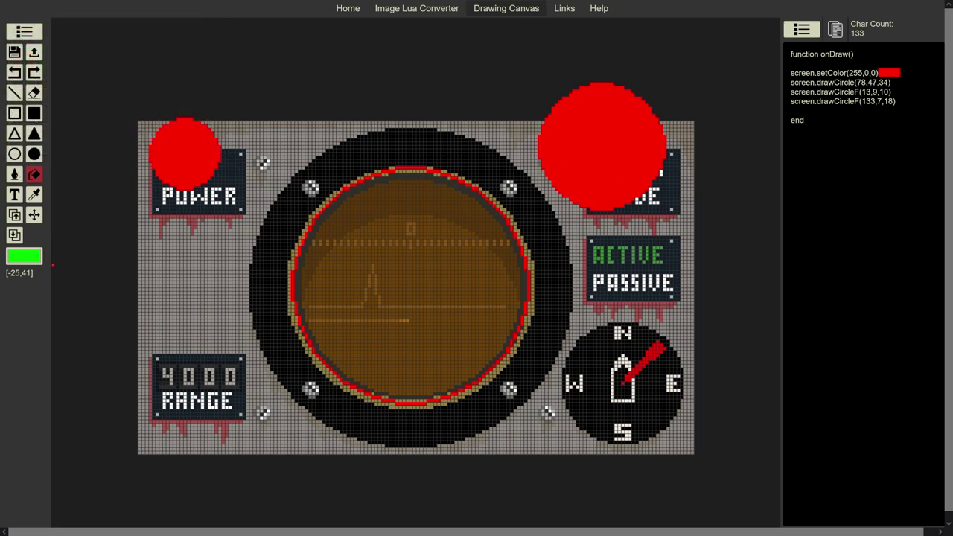
{"action": "left_click", "coordinate": [14, 173]}
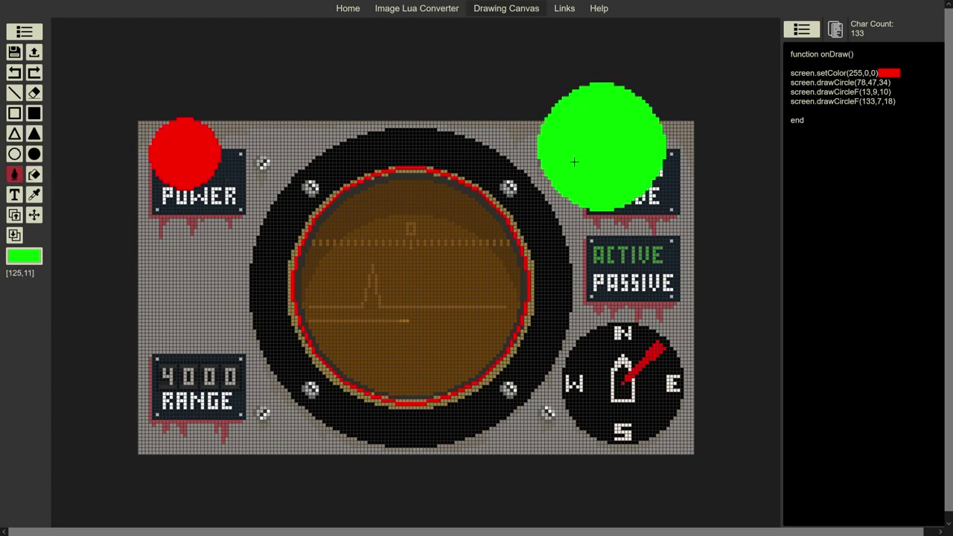
{"action": "left_click", "coordinate": [575, 162]}
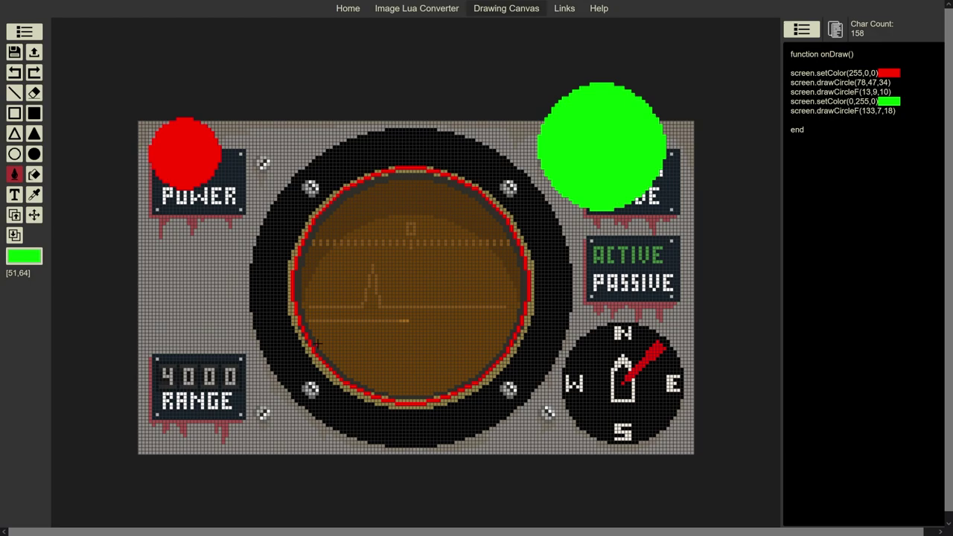
- Add the green text "aaaaa" to the canvas and move it to 67,6 on the black ring above the sonar dial
{"action": "left_click", "coordinate": [13, 195]}
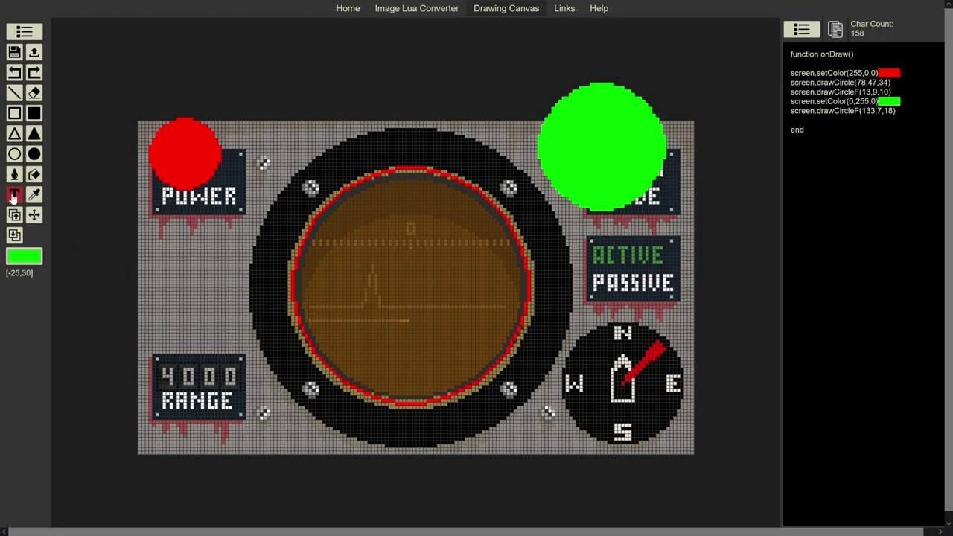
{"action": "left_click", "coordinate": [238, 268]}
{"action": "type", "text": "aaaaa"}
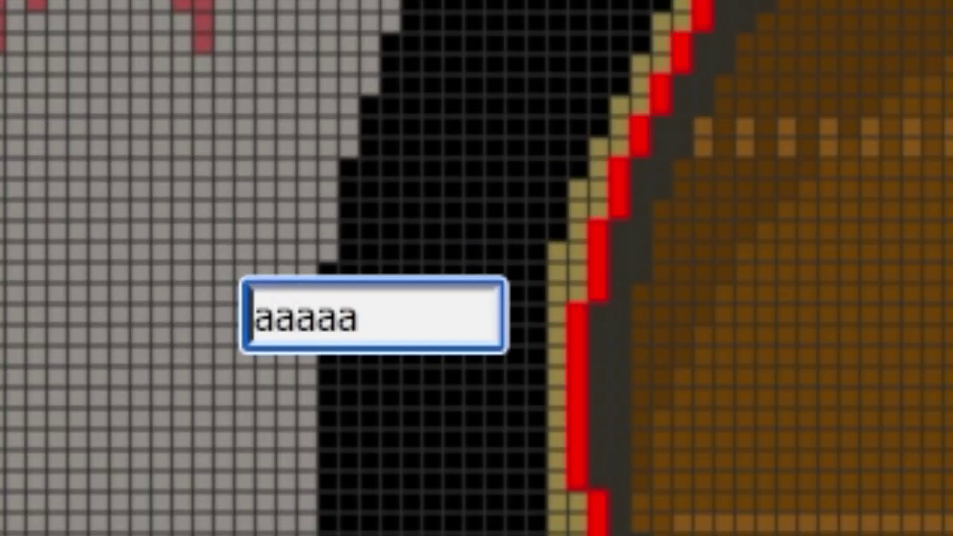
{"action": "key", "text": "Return"}
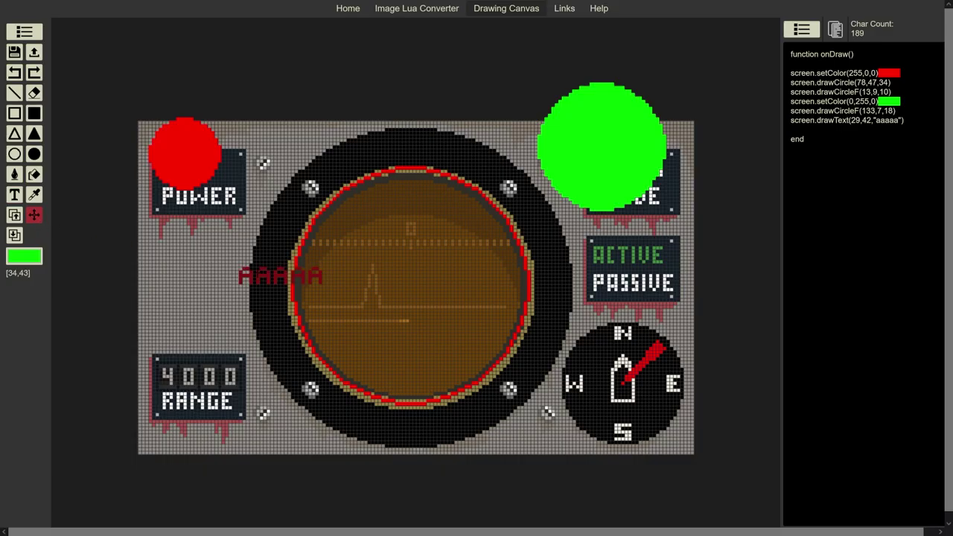
{"action": "left_click_drag", "start_coordinate": [280, 274], "coordinate": [412, 151]}
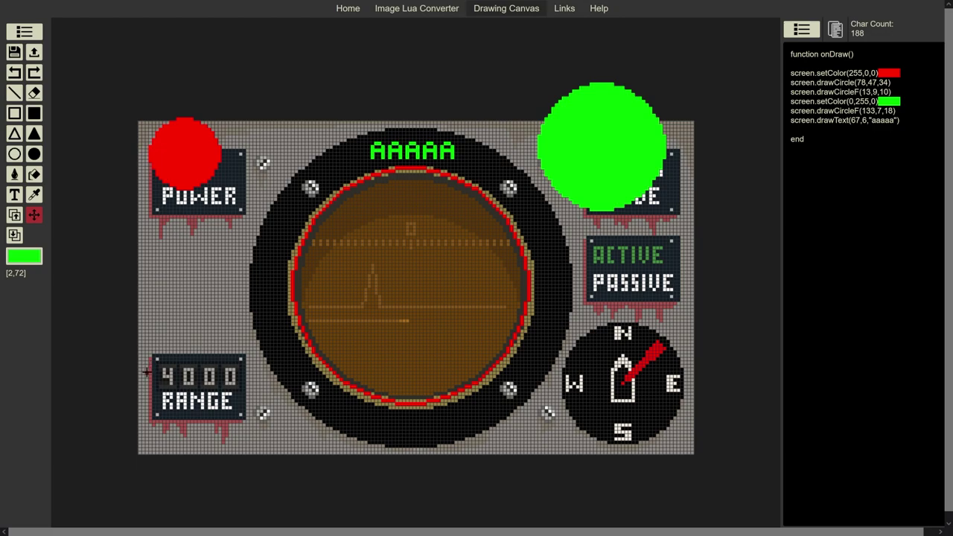
- Sample red from the small filled circle and green from the large one with the colour picker
{"action": "left_click", "coordinate": [34, 195]}
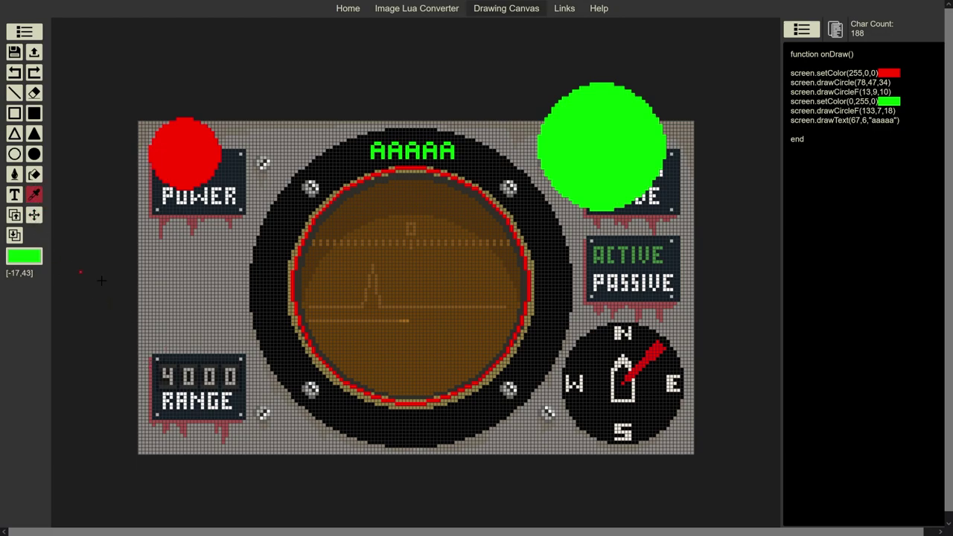
{"action": "left_click", "coordinate": [180, 153]}
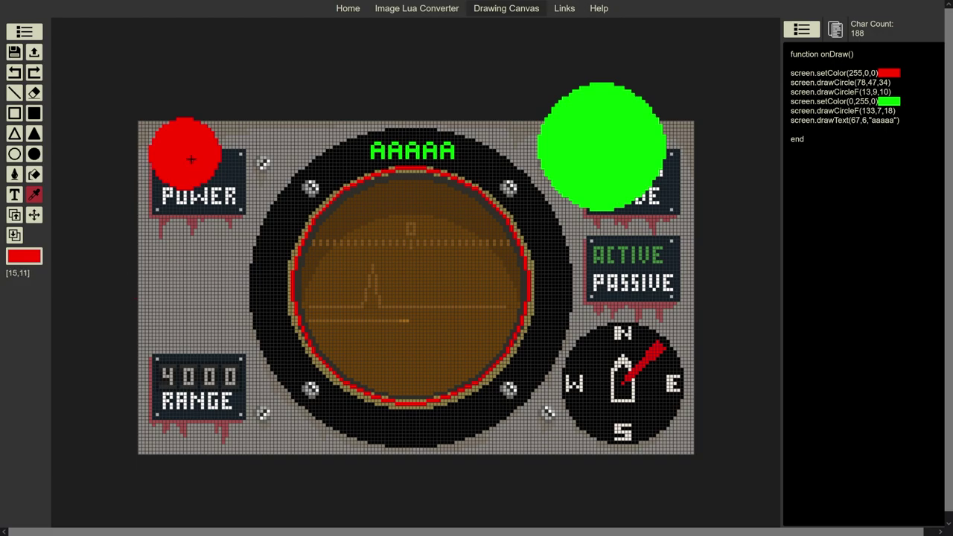
{"action": "left_click", "coordinate": [604, 137]}
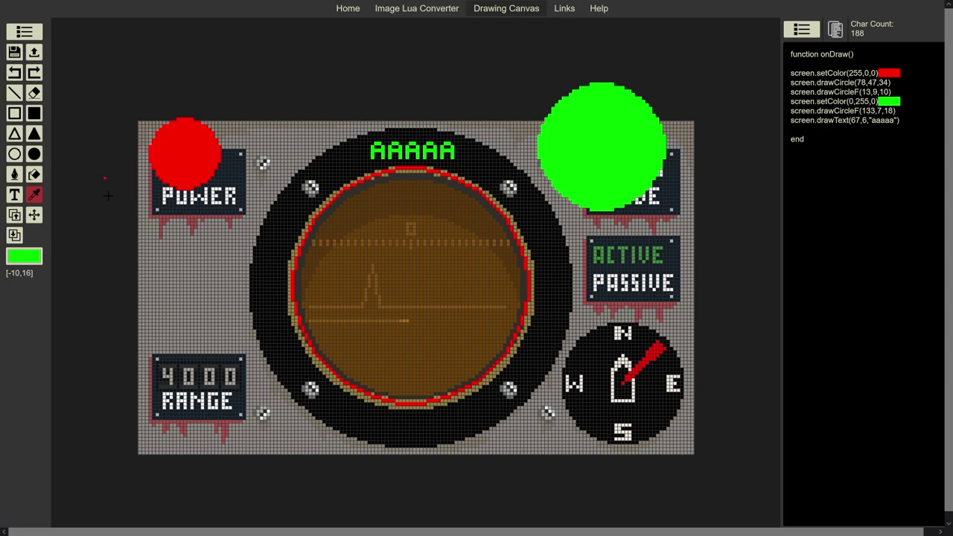
- Move the small red filled circle to 70,41 and the large green filled circle to 85,52 so they overlap on the sonar dial
{"action": "left_click", "coordinate": [33, 215]}
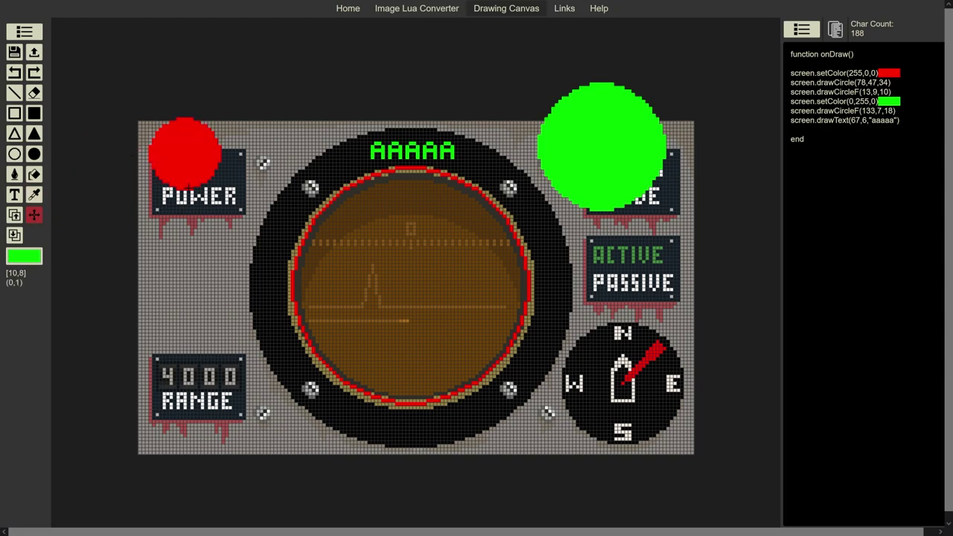
{"action": "left_click_drag", "start_coordinate": [175, 147], "coordinate": [381, 261]}
{"action": "left_click_drag", "start_coordinate": [598, 125], "coordinate": [437, 285]}
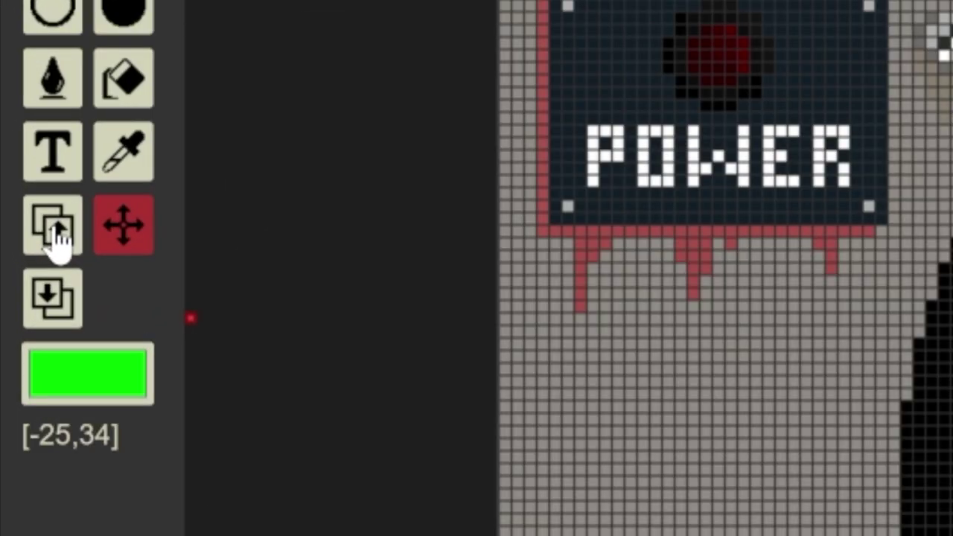
- Bring the red filled circle in front of the green one and send it behind again with the layer-order tools
{"action": "left_click", "coordinate": [55, 237]}
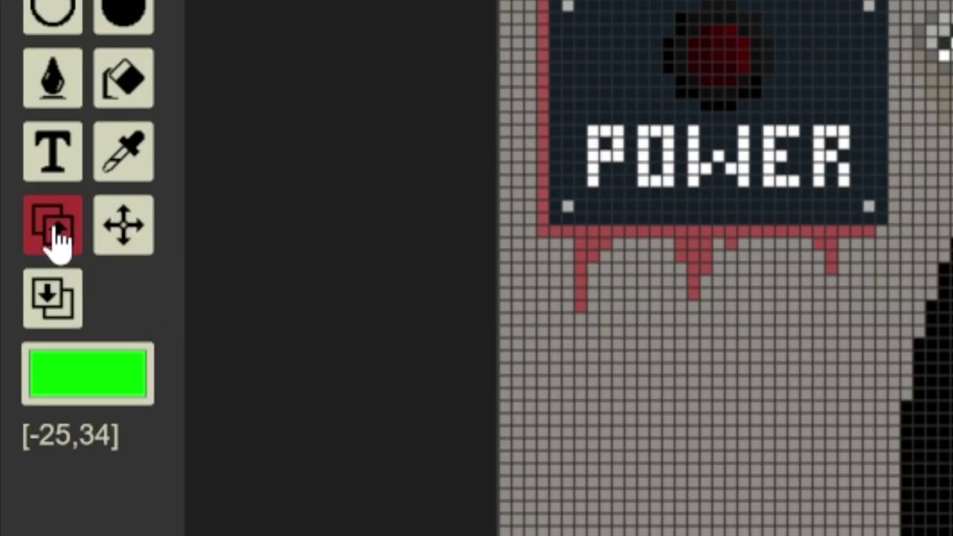
{"action": "left_click", "coordinate": [46, 301]}
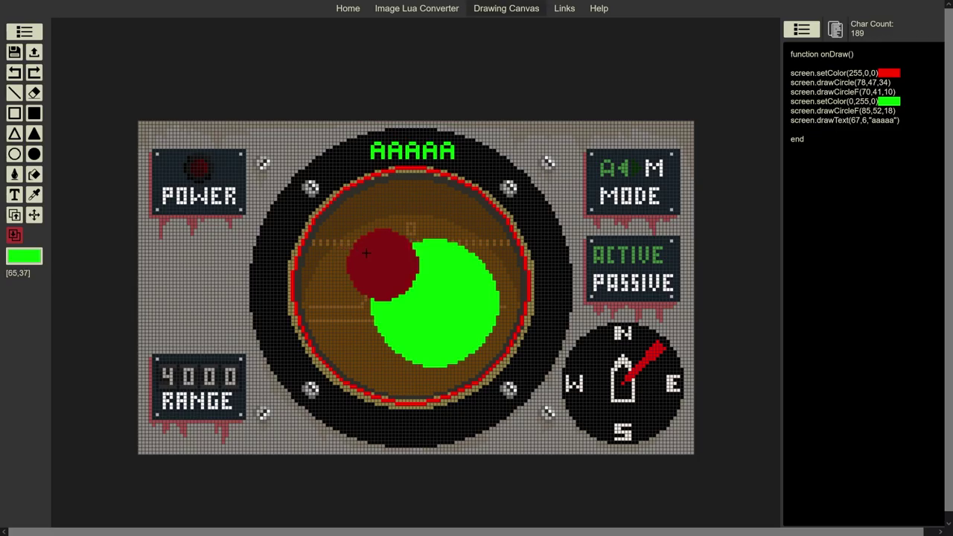
{"action": "left_click", "coordinate": [365, 253]}
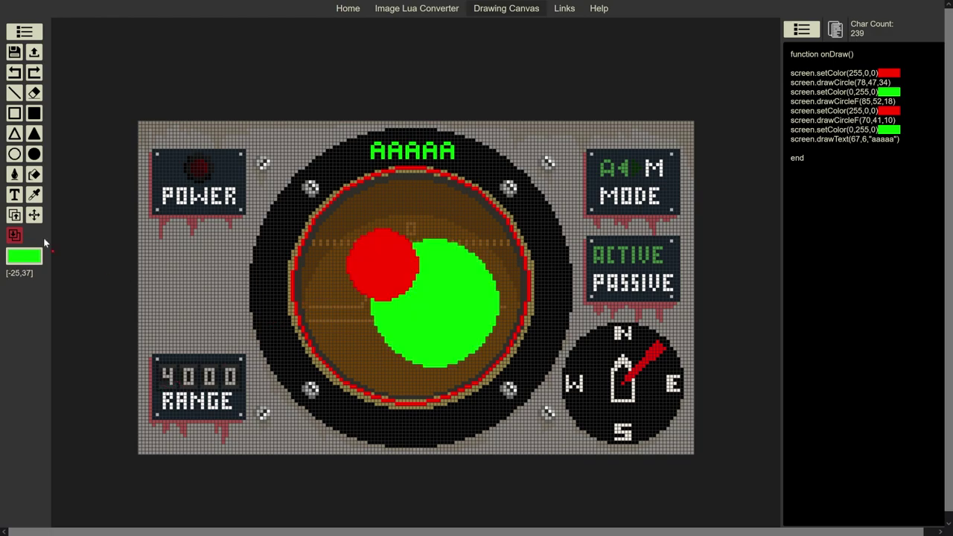
{"action": "left_click", "coordinate": [14, 215]}
{"action": "left_click", "coordinate": [364, 253]}
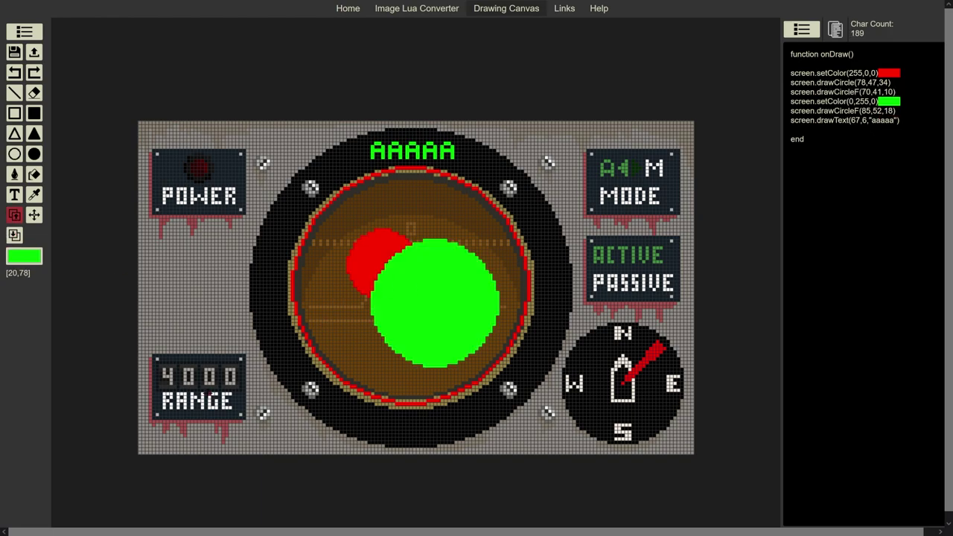
- Bring the red filled circle in front of the green one and move it to 85,52, centred on the green circle
{"action": "left_click", "coordinate": [14, 234]}
{"action": "left_click", "coordinate": [350, 267]}
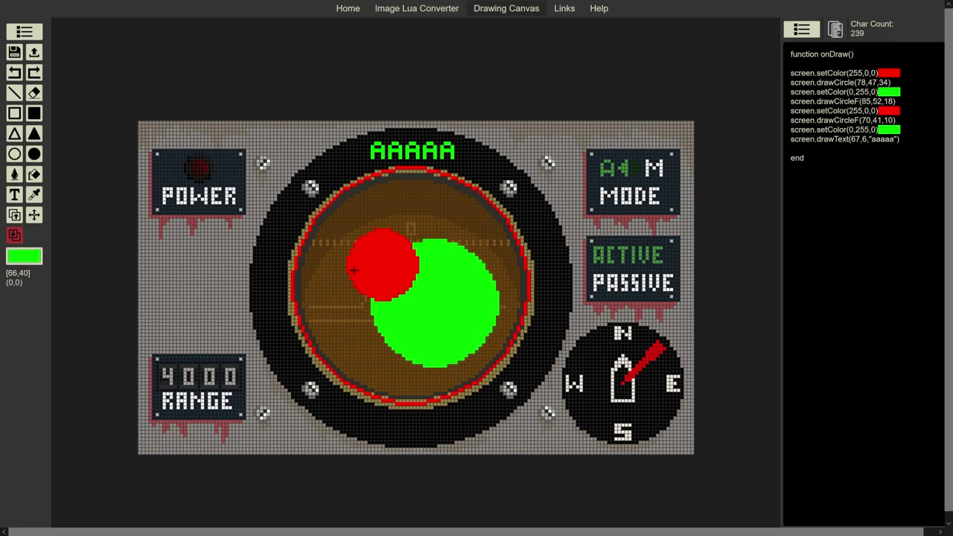
{"action": "left_click", "coordinate": [33, 214]}
{"action": "left_click_drag", "start_coordinate": [370, 270], "coordinate": [422, 310]}
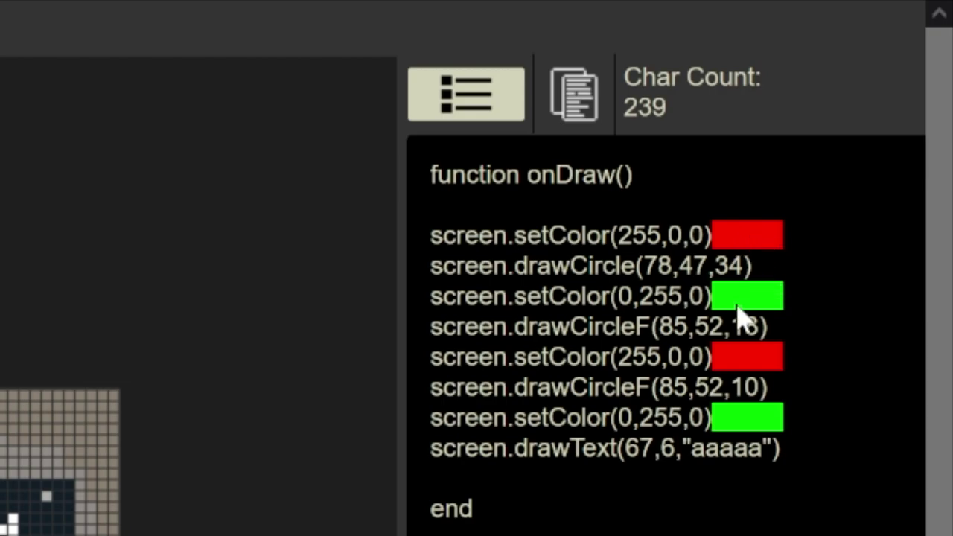
- Review the repeated setColor and circle lines in the generated code and enable Color Grouping in the code settings
{"action": "left_click_drag", "start_coordinate": [527, 236], "coordinate": [750, 245]}
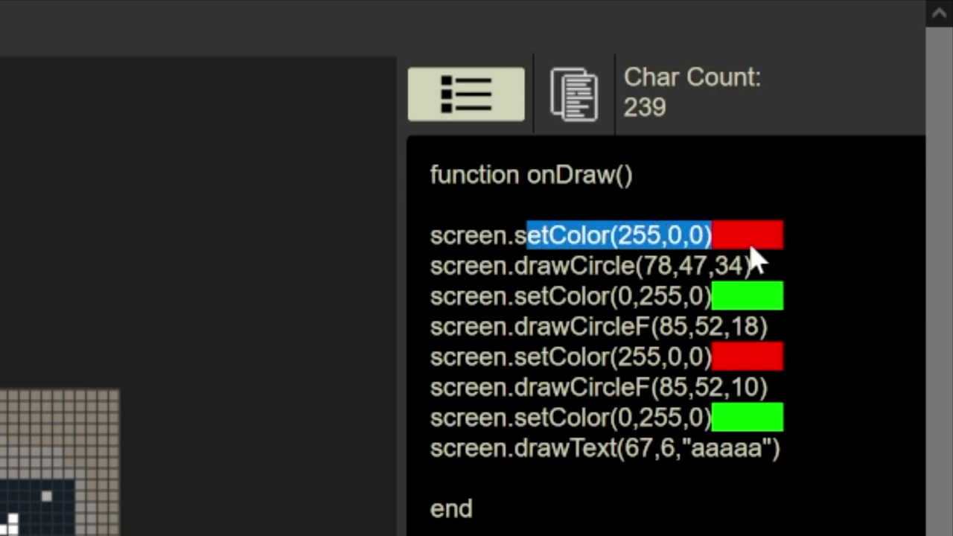
{"action": "left_click_drag", "start_coordinate": [551, 296], "coordinate": [713, 297]}
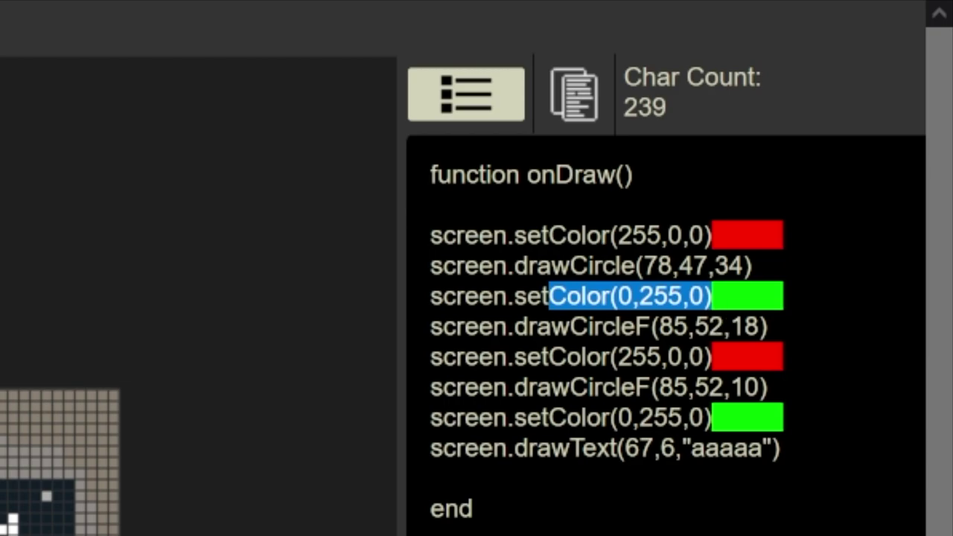
{"action": "left_click_drag", "start_coordinate": [550, 236], "coordinate": [754, 237]}
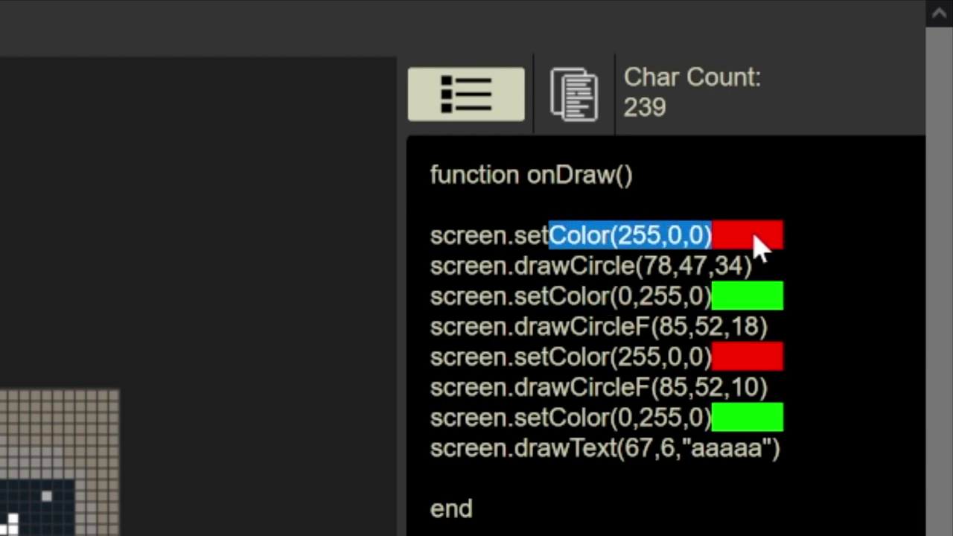
{"action": "triple_click", "coordinate": [573, 266]}
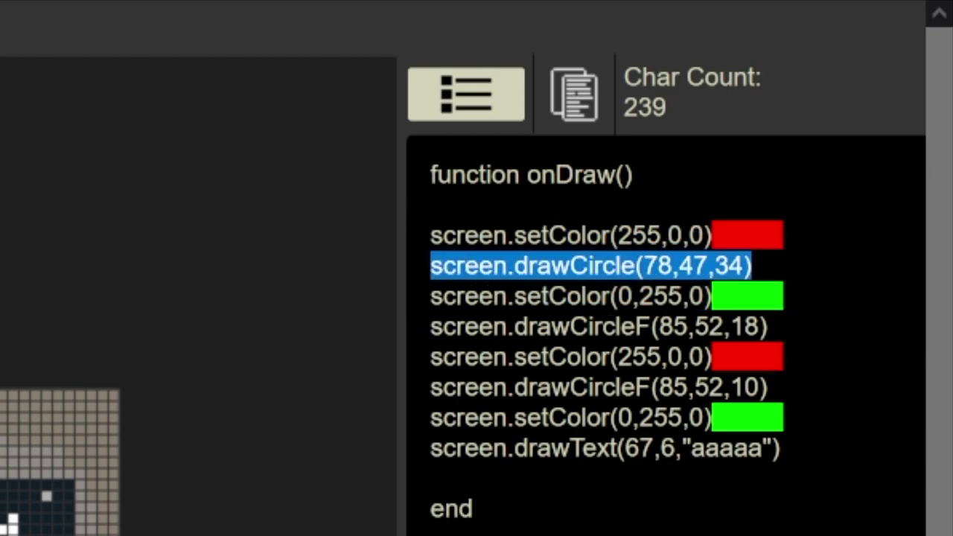
{"action": "left_click_drag", "start_coordinate": [519, 319], "coordinate": [670, 296]}
{"action": "left_click", "coordinate": [671, 296]}
{"action": "left_click_drag", "start_coordinate": [493, 326], "coordinate": [686, 327]}
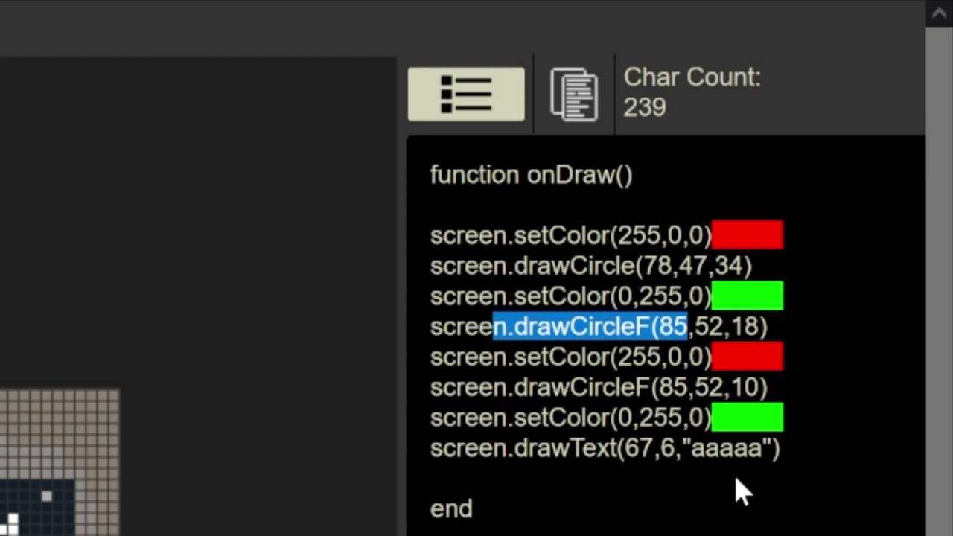
{"action": "left_click", "coordinate": [478, 101]}
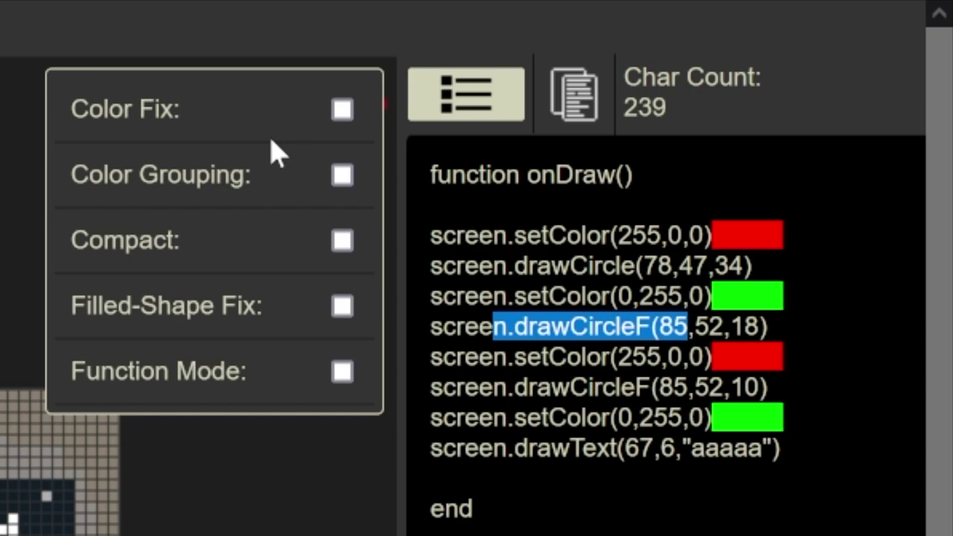
{"action": "left_click", "coordinate": [339, 182]}
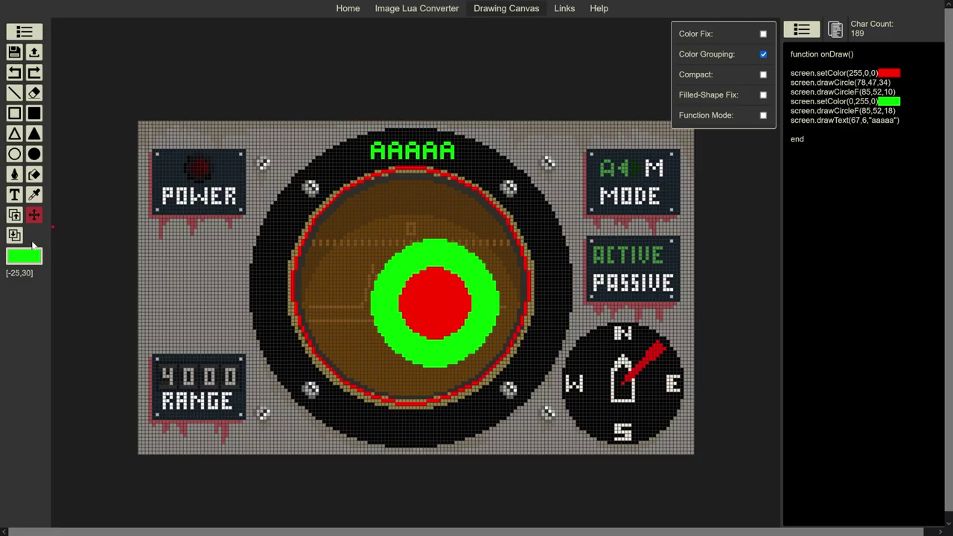
- Draw three green filled rectangles: about 37 by 41 at 15,14, 21 by 25 at 120,13 and 18 by 21 at 125,52
{"action": "left_click", "coordinate": [34, 113]}
{"action": "left_click_drag", "start_coordinate": [191, 172], "coordinate": [320, 312]}
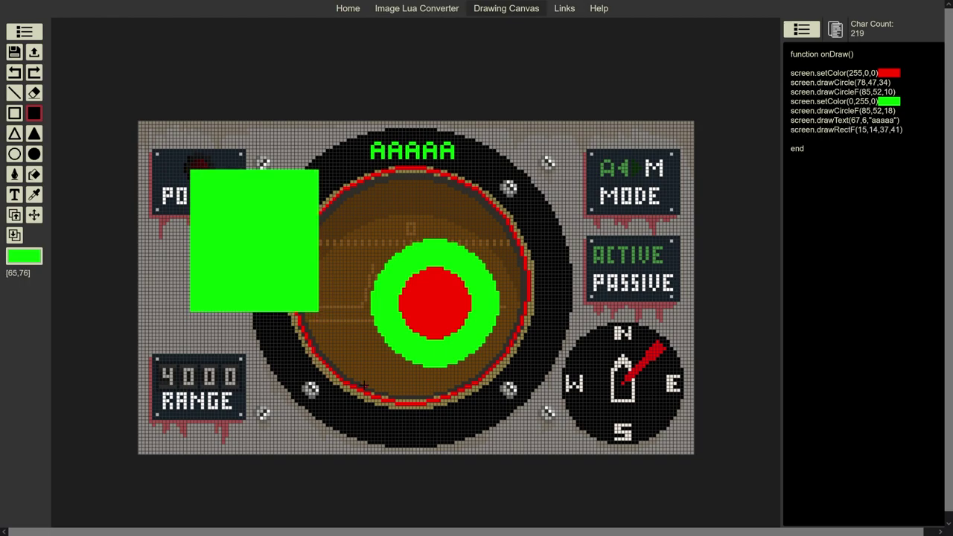
{"action": "left_click_drag", "start_coordinate": [554, 166], "coordinate": [628, 253]}
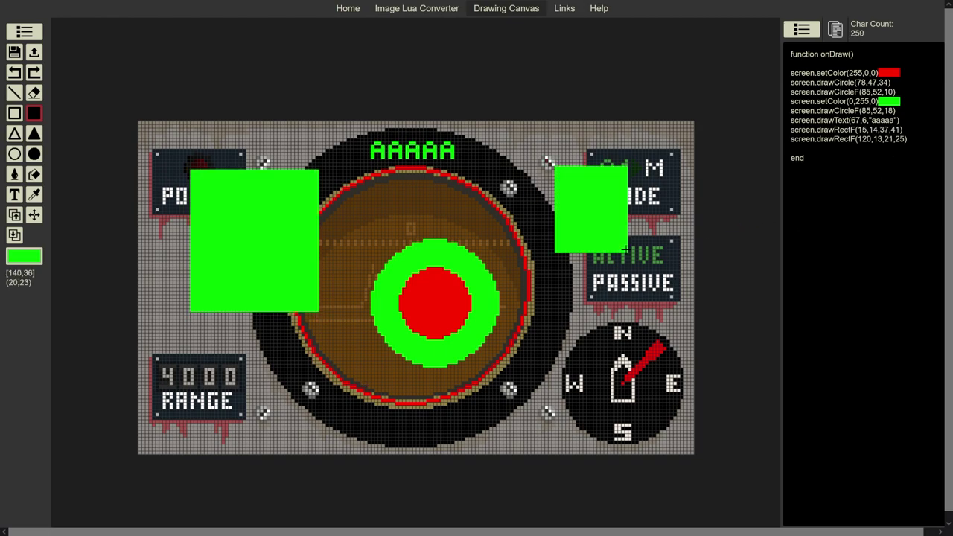
{"action": "left_click_drag", "start_coordinate": [572, 301], "coordinate": [634, 375]}
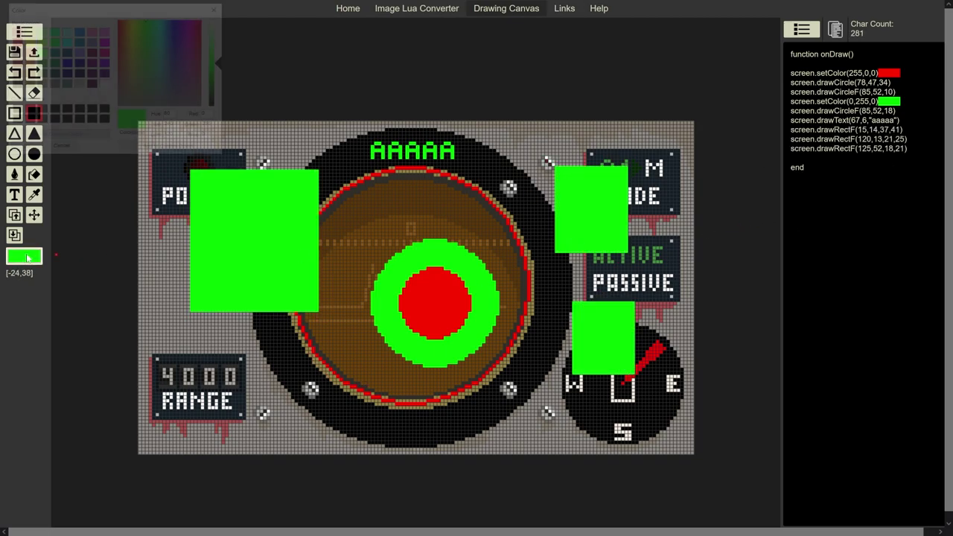
- Sample red from the small filled circle and draw filled circles of about radius 23 at 23,24, radius 21 at 110,25 and radius 24 at 111,58
{"action": "left_click", "coordinate": [14, 41]}
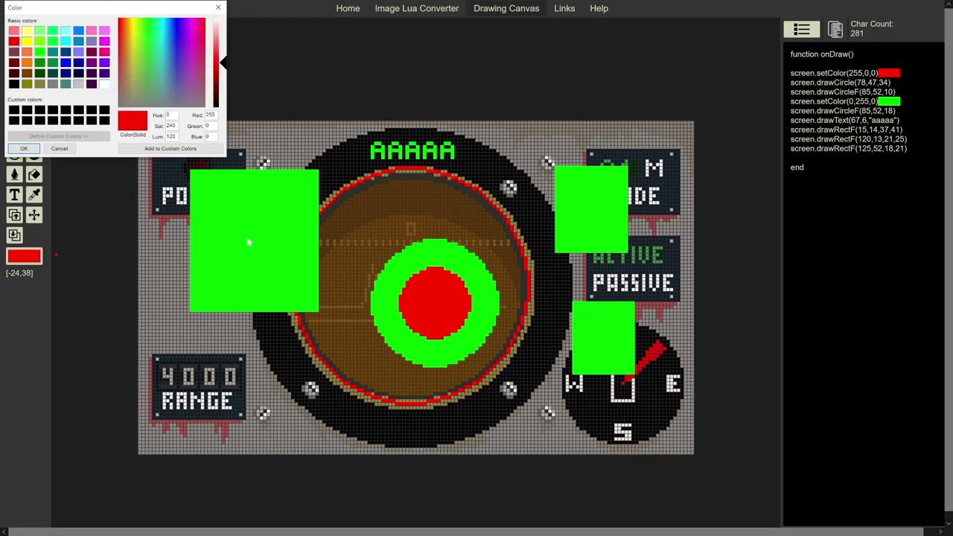
{"action": "left_click", "coordinate": [218, 7]}
{"action": "left_click", "coordinate": [33, 195]}
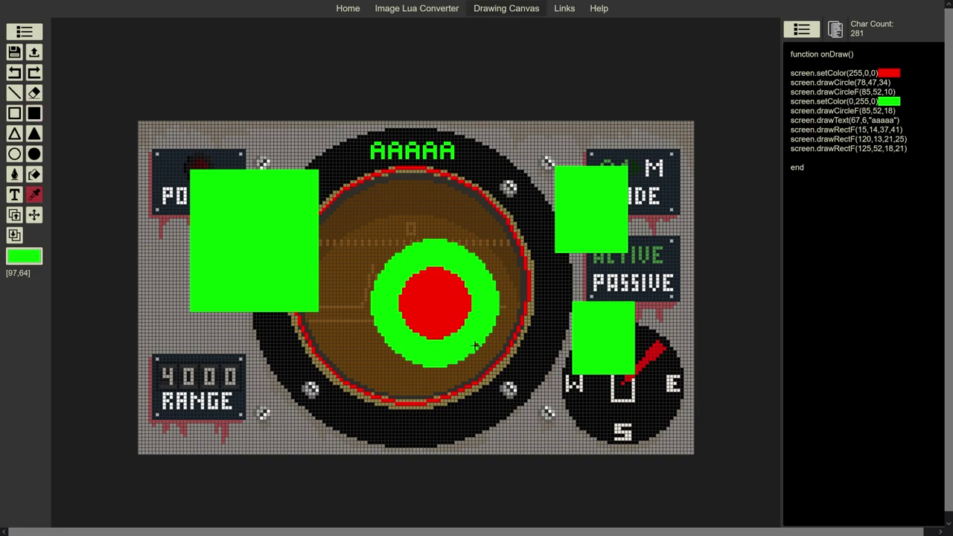
{"action": "left_click", "coordinate": [435, 304]}
{"action": "left_click", "coordinate": [34, 154]}
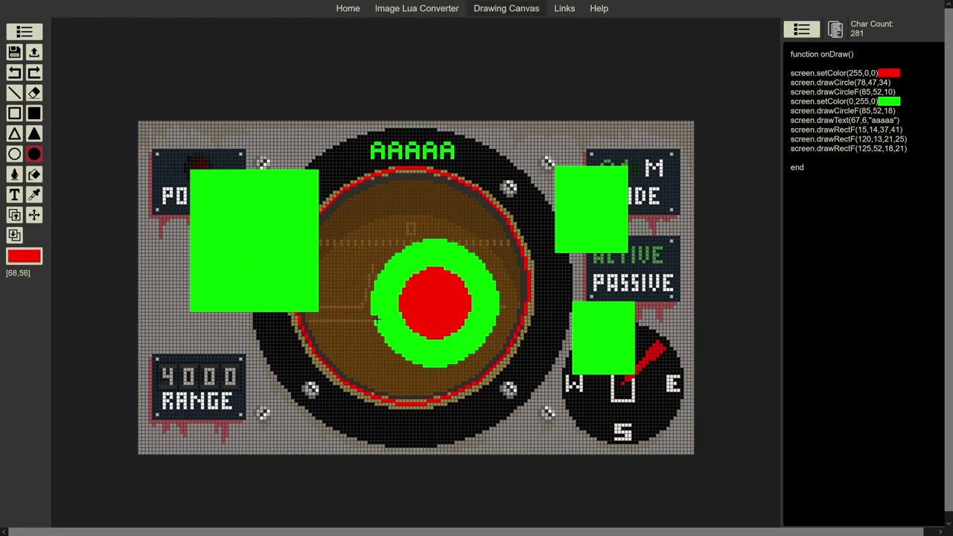
{"action": "left_click_drag", "start_coordinate": [220, 206], "coordinate": [300, 285]}
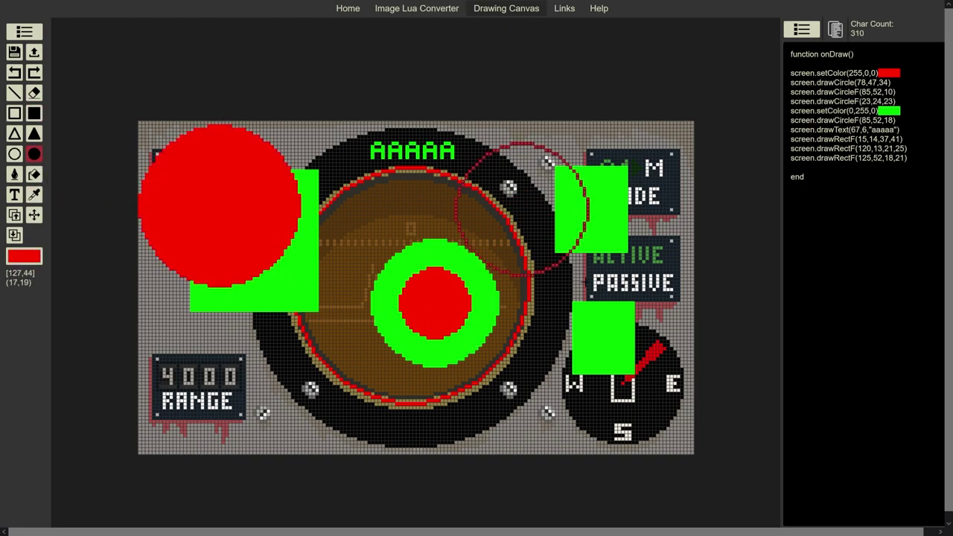
{"action": "left_click_drag", "start_coordinate": [581, 275], "coordinate": [578, 273]}
{"action": "left_click_drag", "start_coordinate": [526, 331], "coordinate": [585, 391]}
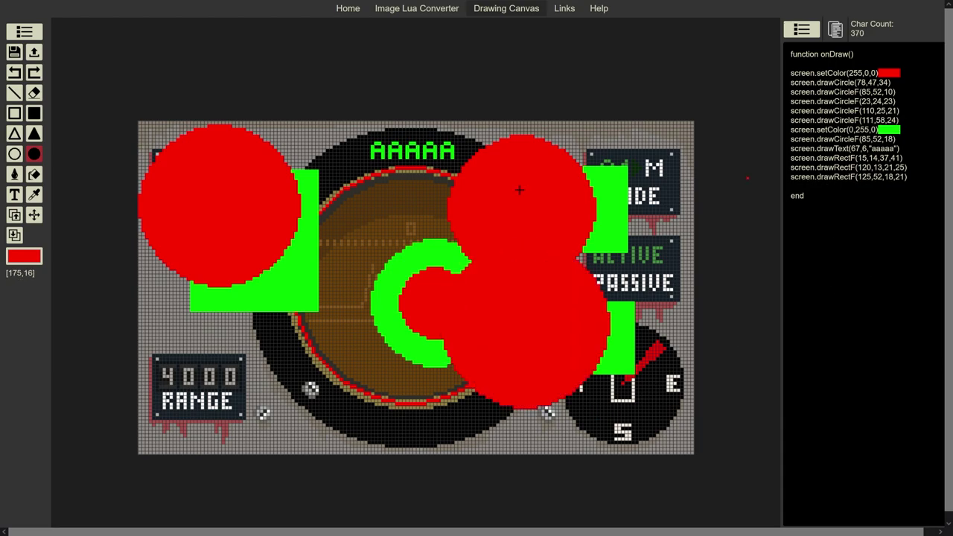
- Set the drawing colour to blue (0,128,192) and draw filled circles of about radius 23 at 50,31, radius 26 at 49,71 and radius 24 at 94,42
{"action": "left_click", "coordinate": [24, 256]}
{"action": "left_click", "coordinate": [189, 39]}
{"action": "left_click", "coordinate": [183, 29]}
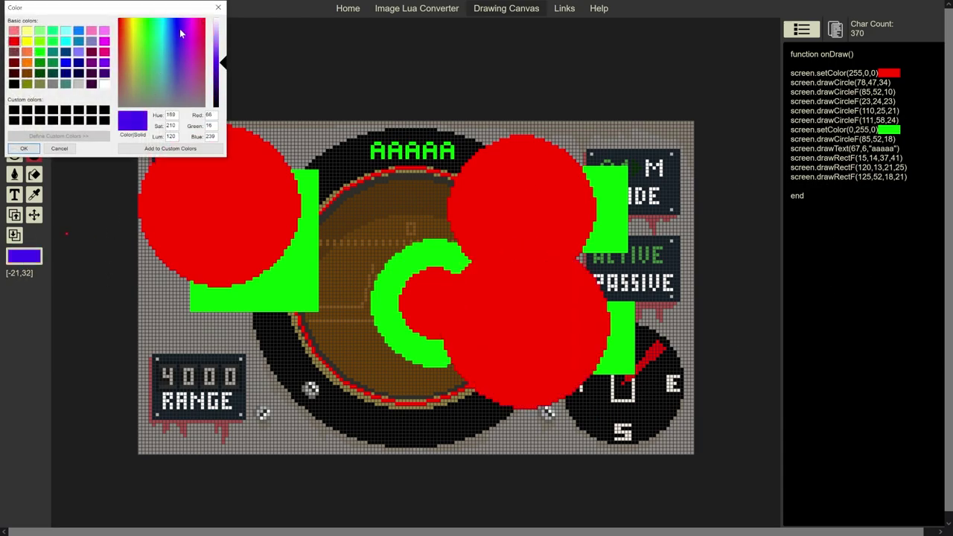
{"action": "left_click", "coordinate": [105, 51]}
{"action": "left_click", "coordinate": [78, 41]}
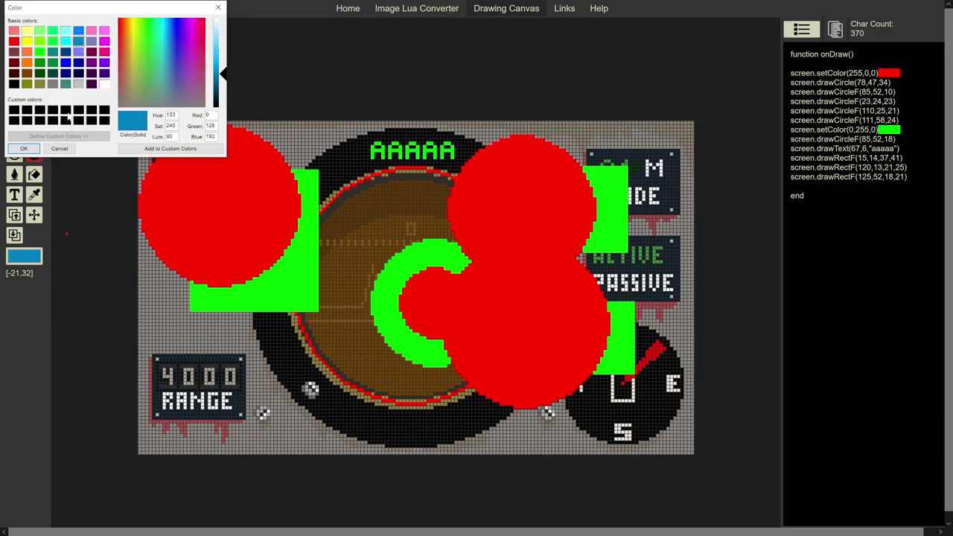
{"action": "left_click", "coordinate": [24, 148]}
{"action": "left_click_drag", "start_coordinate": [313, 230], "coordinate": [368, 286]}
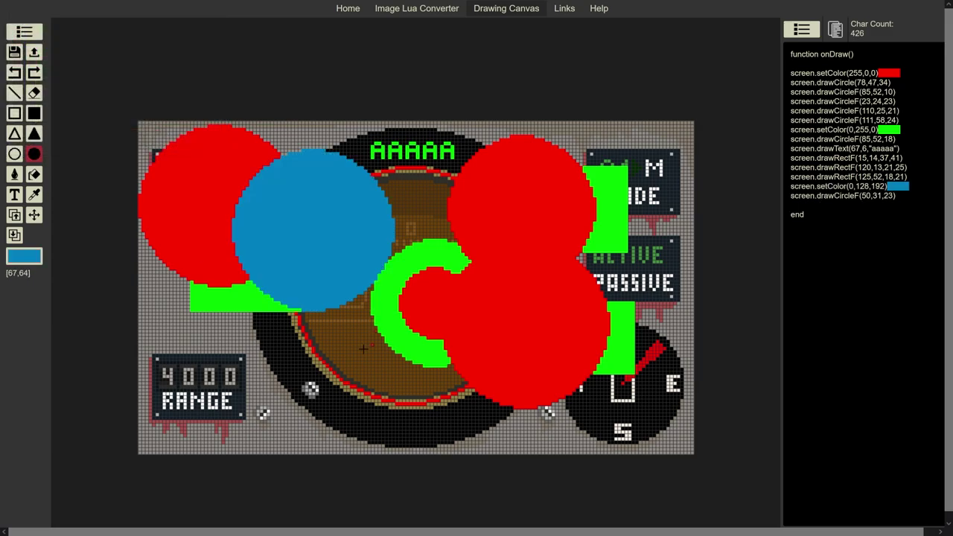
{"action": "left_click_drag", "start_coordinate": [308, 368], "coordinate": [372, 432]}
{"action": "left_click_drag", "start_coordinate": [465, 266], "coordinate": [524, 326]}
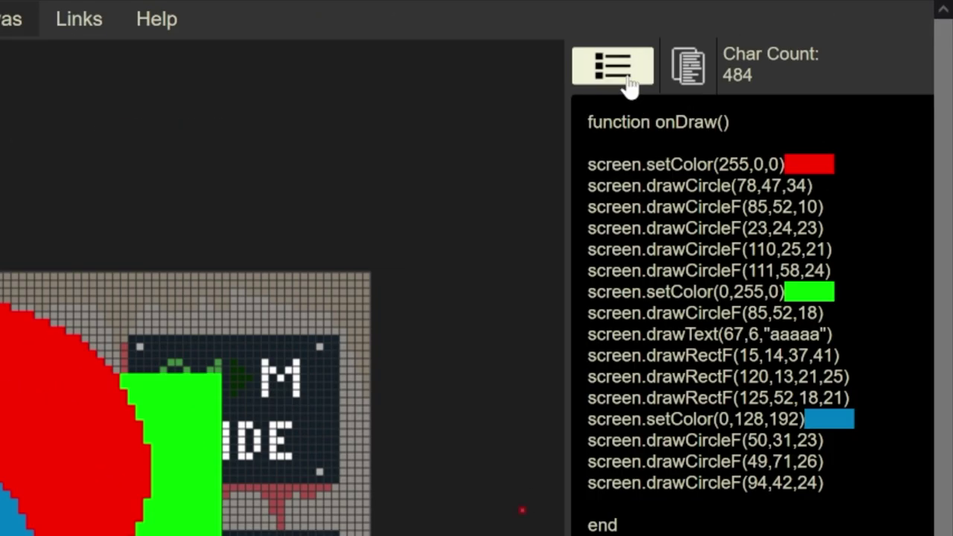
- Turn Color Grouping off and on again in the code settings to compare the generated code
{"action": "left_click", "coordinate": [629, 84]}
{"action": "left_click", "coordinate": [527, 122]}
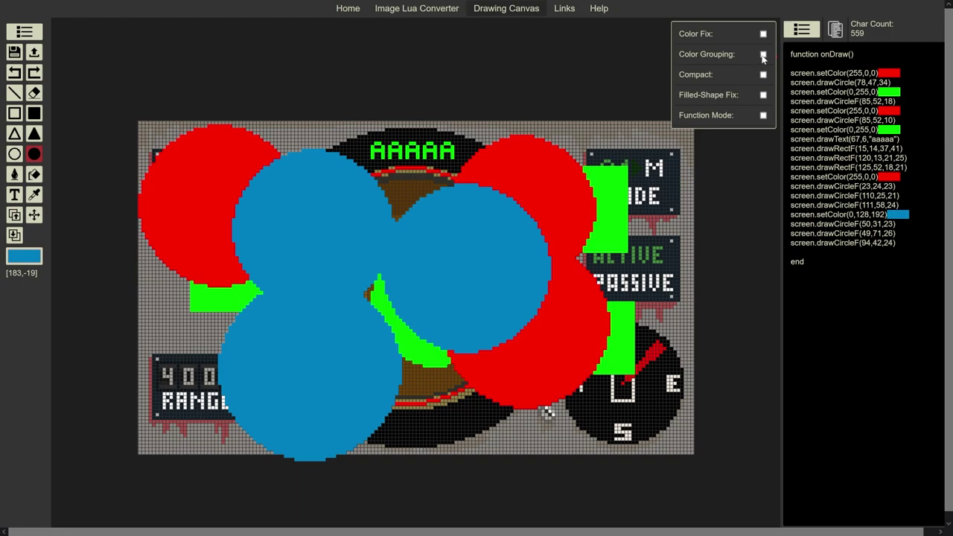
{"action": "left_click", "coordinate": [763, 54]}
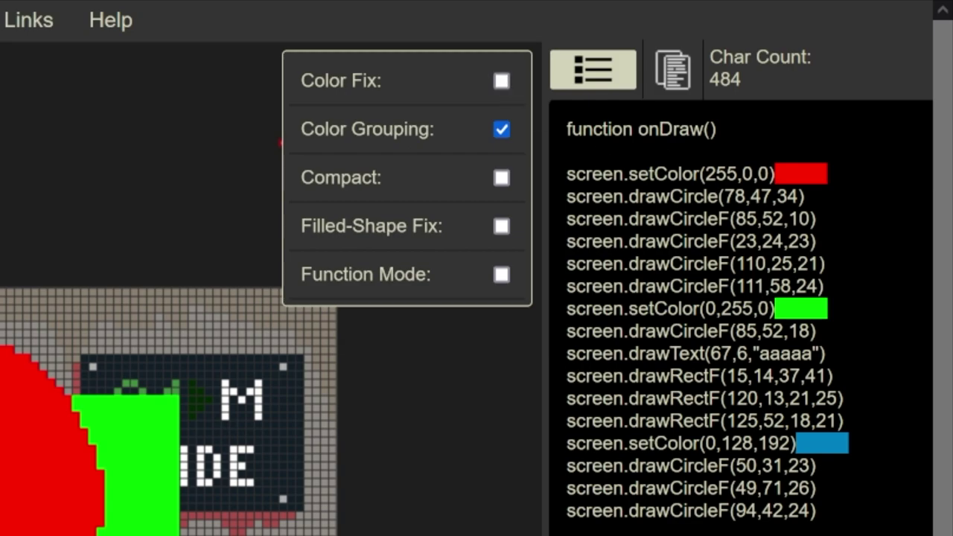
- Highlight the first red drawing lines in the generated code and enable Color Fix in the code settings
{"action": "left_click_drag", "start_coordinate": [693, 173], "coordinate": [746, 196]}
{"action": "left_click", "coordinate": [572, 83]}
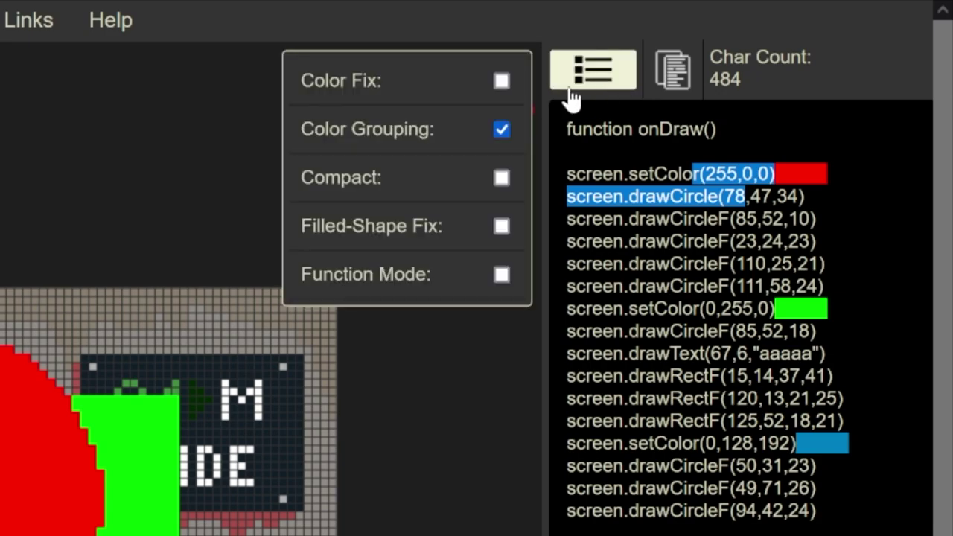
{"action": "left_click", "coordinate": [502, 82]}
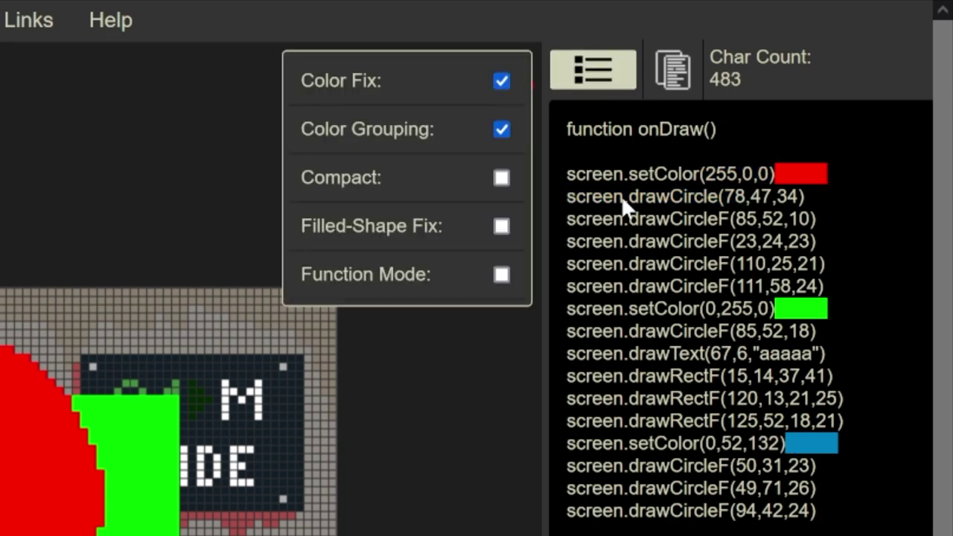
- Toggle Color Fix off and on to compare the blue setColor line, and highlight the generated drawing commands
{"action": "left_click", "coordinate": [501, 82]}
{"action": "left_click", "coordinate": [500, 81]}
{"action": "left_click", "coordinate": [501, 82]}
{"action": "left_click", "coordinate": [501, 82]}
{"action": "left_click", "coordinate": [812, 444]}
{"action": "left_click", "coordinate": [572, 84]}
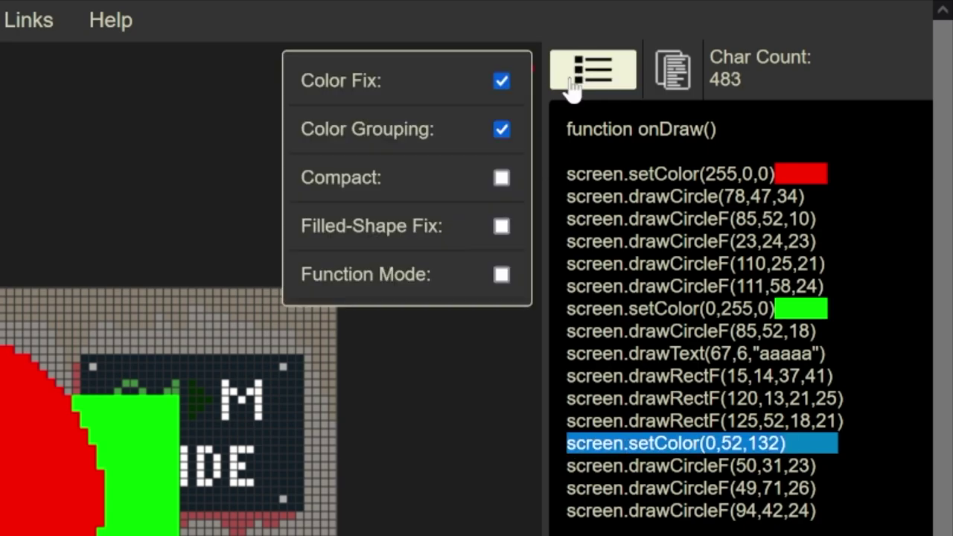
{"action": "left_click", "coordinate": [502, 82]}
{"action": "left_click", "coordinate": [502, 82]}
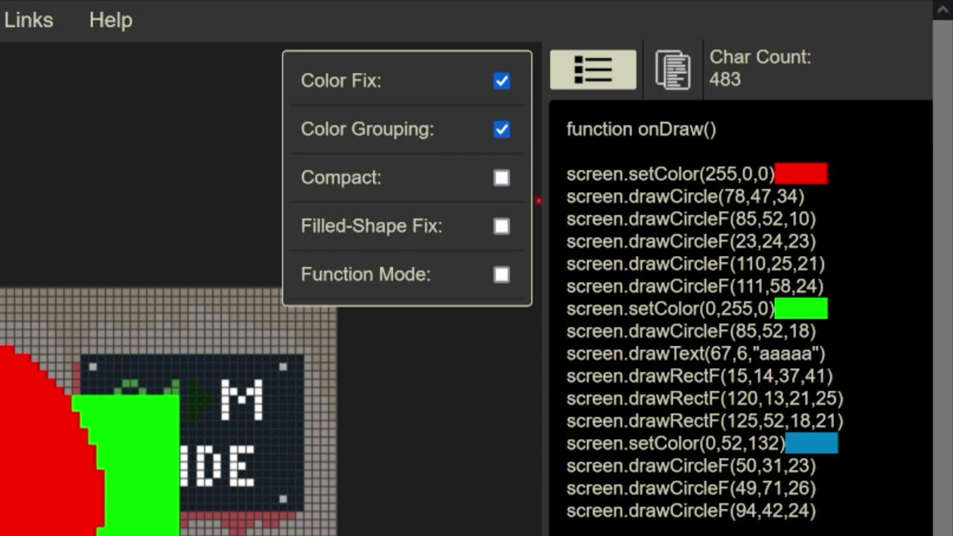
{"action": "left_click_drag", "start_coordinate": [575, 174], "coordinate": [656, 488]}
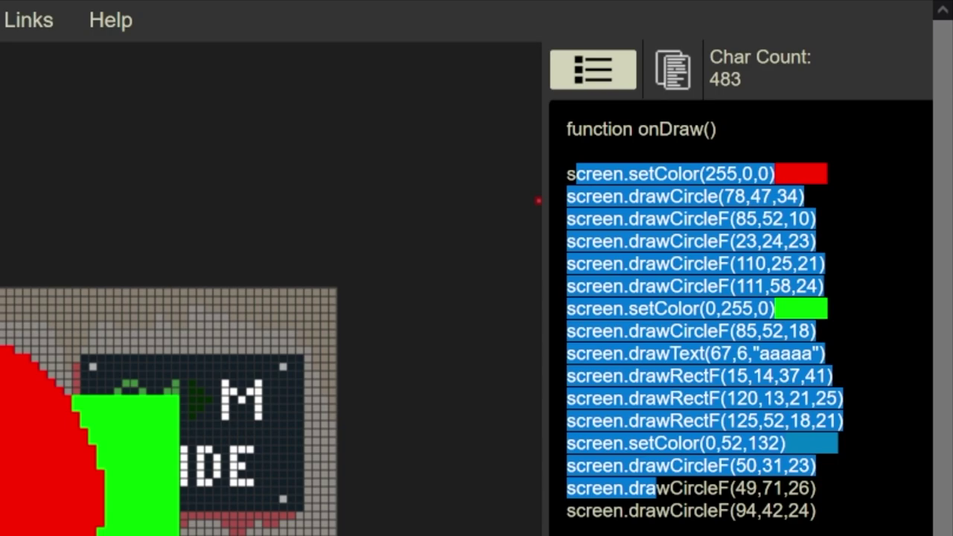
{"action": "left_click", "coordinate": [654, 532]}
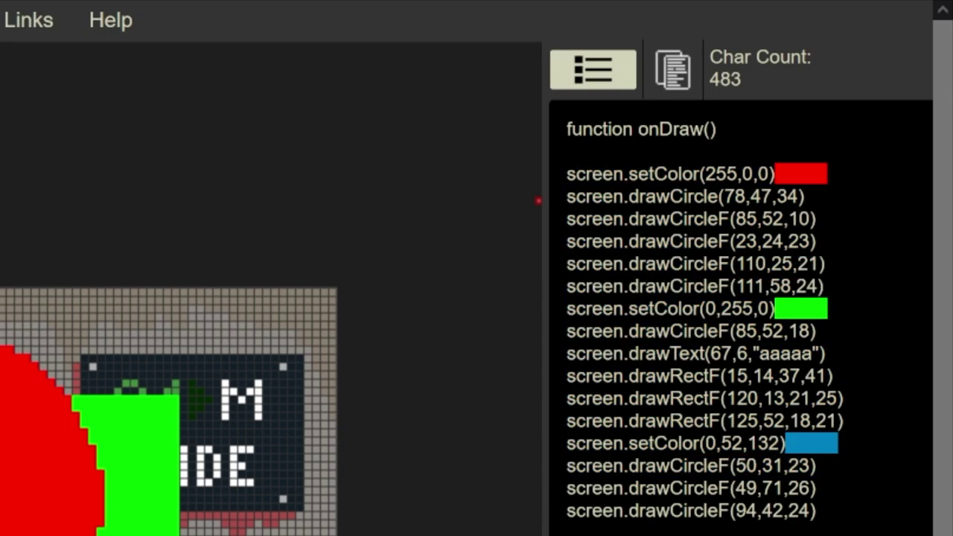
- Enable Compact in the code settings and highlight the alias definitions and the shortened drawing commands
{"action": "left_click", "coordinate": [599, 82]}
{"action": "left_click", "coordinate": [501, 178]}
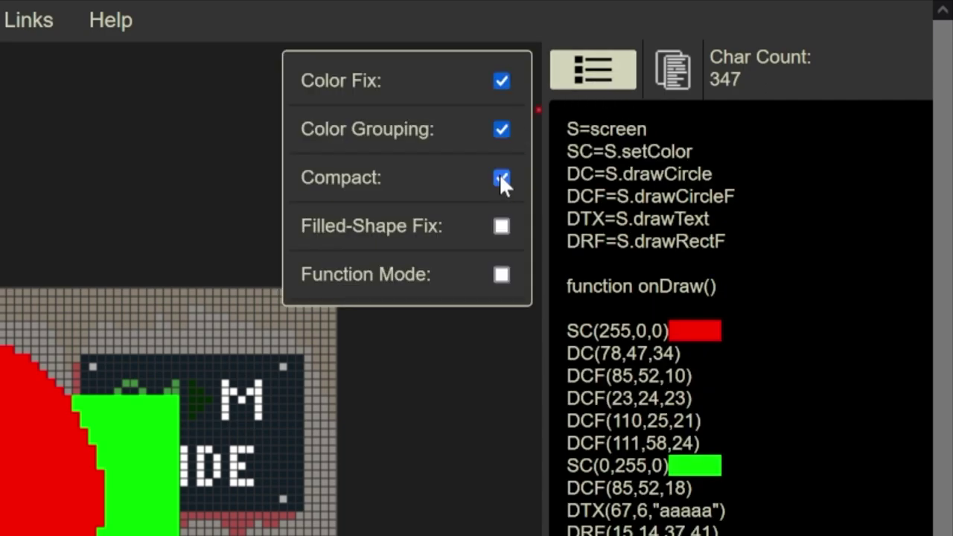
{"action": "left_click_drag", "start_coordinate": [566, 128], "coordinate": [726, 242]}
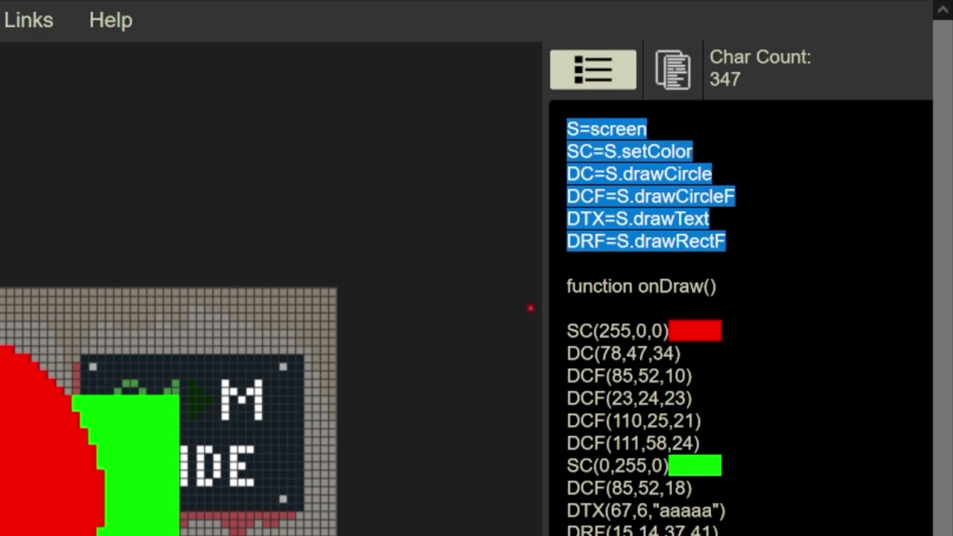
{"action": "left_click_drag", "start_coordinate": [566, 333], "coordinate": [703, 447]}
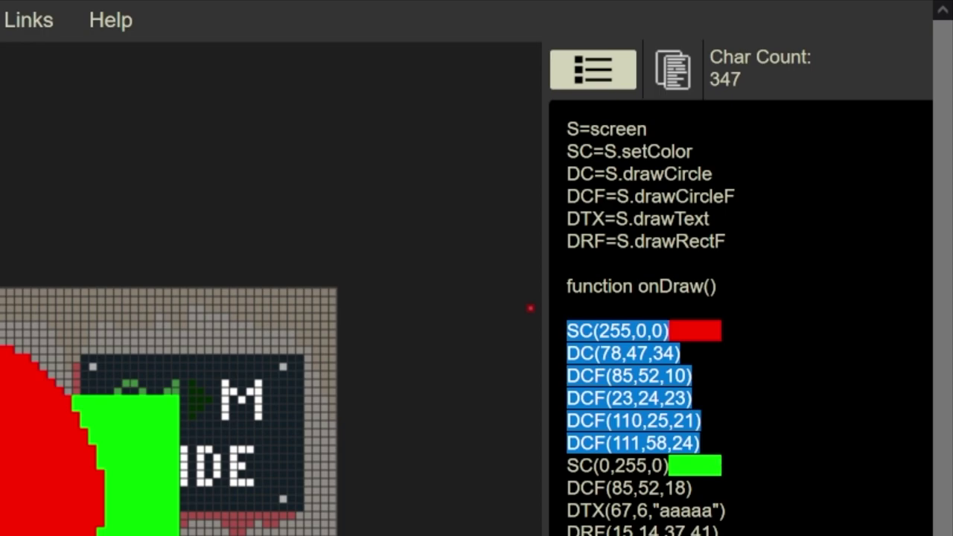
{"action": "left_click_drag", "start_coordinate": [568, 488], "coordinate": [718, 531]}
{"action": "key", "text": "ctrl+a"}
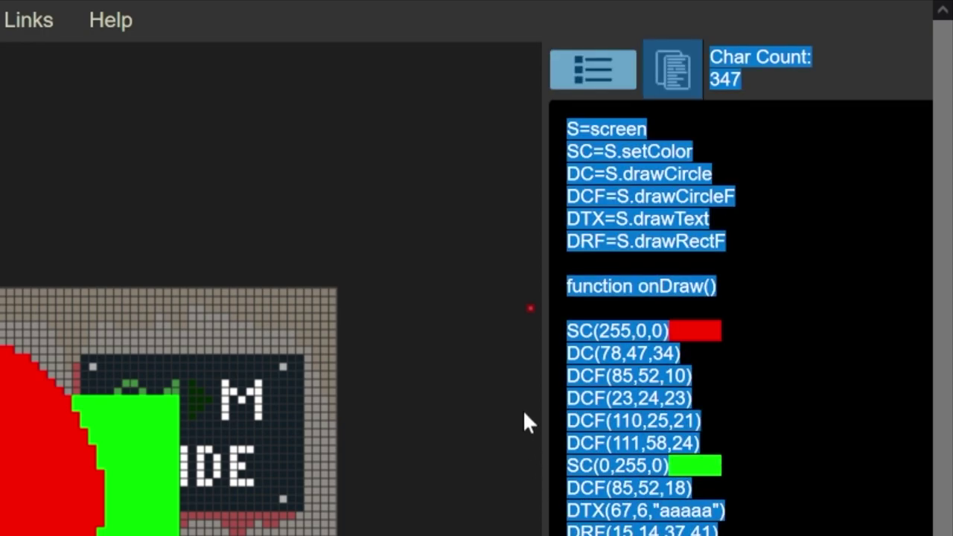
{"action": "left_click_drag", "start_coordinate": [568, 331], "coordinate": [670, 535]}
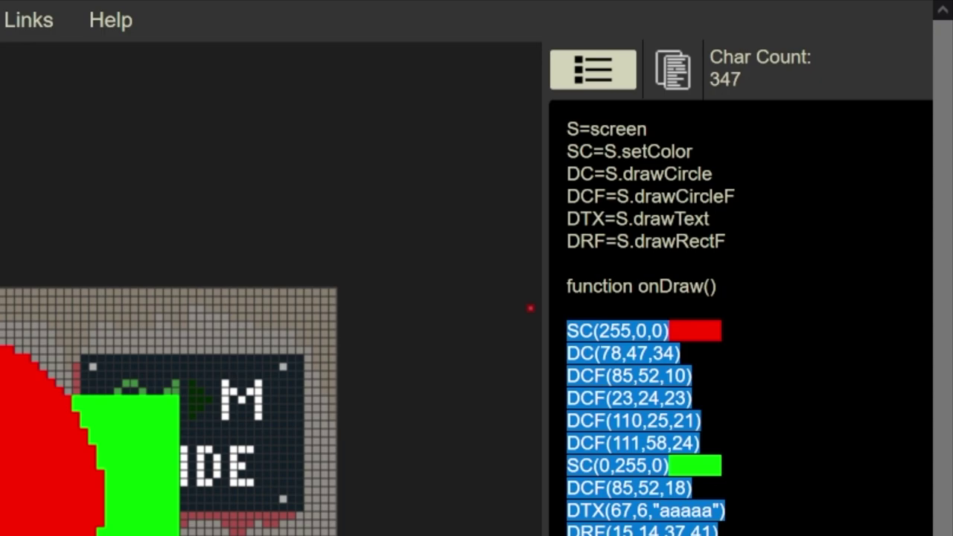
- Toggle Filled-Shape Fix in the code settings to compare the rectangle commands, leaving it enabled
{"action": "left_click", "coordinate": [566, 55]}
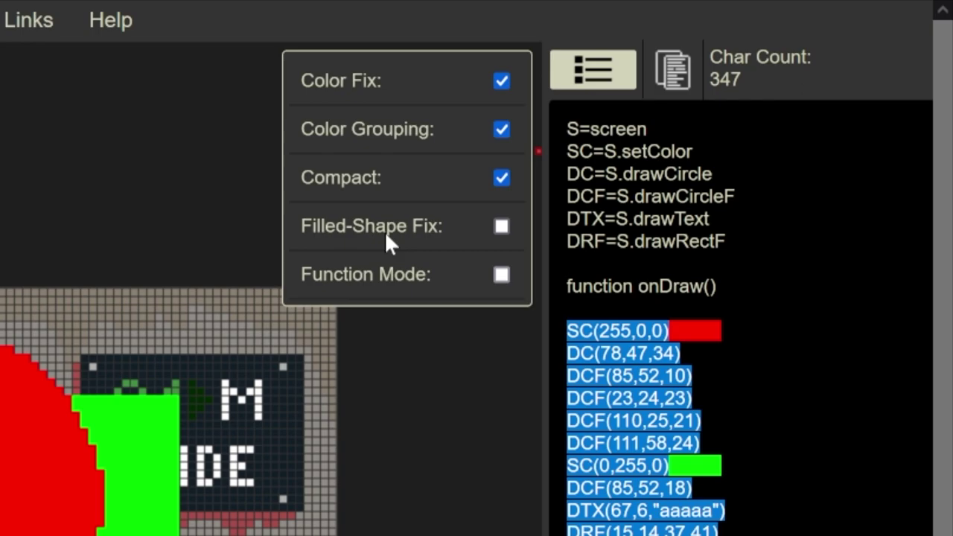
{"action": "left_click", "coordinate": [501, 226]}
{"action": "left_click", "coordinate": [500, 227]}
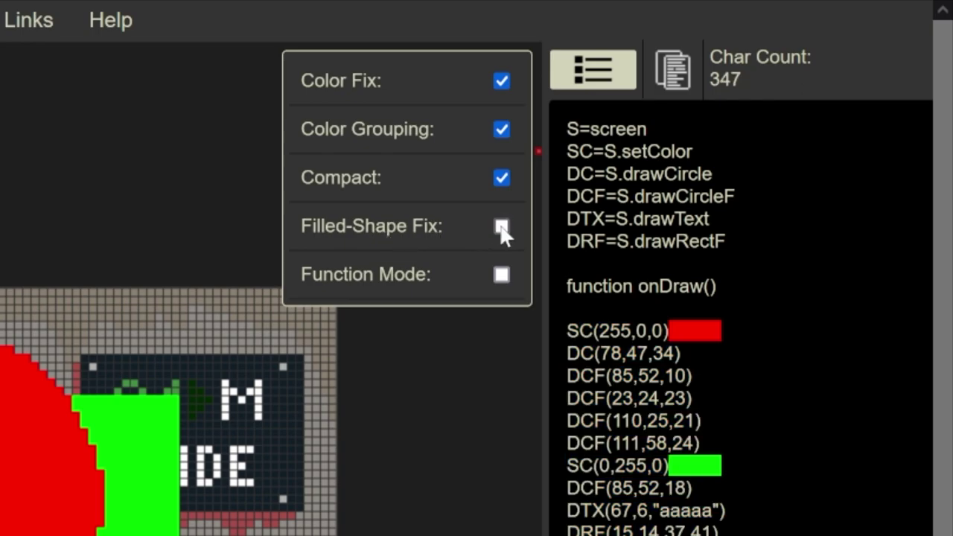
{"action": "left_click", "coordinate": [501, 227]}
{"action": "left_click", "coordinate": [500, 228]}
{"action": "left_click", "coordinate": [500, 228]}
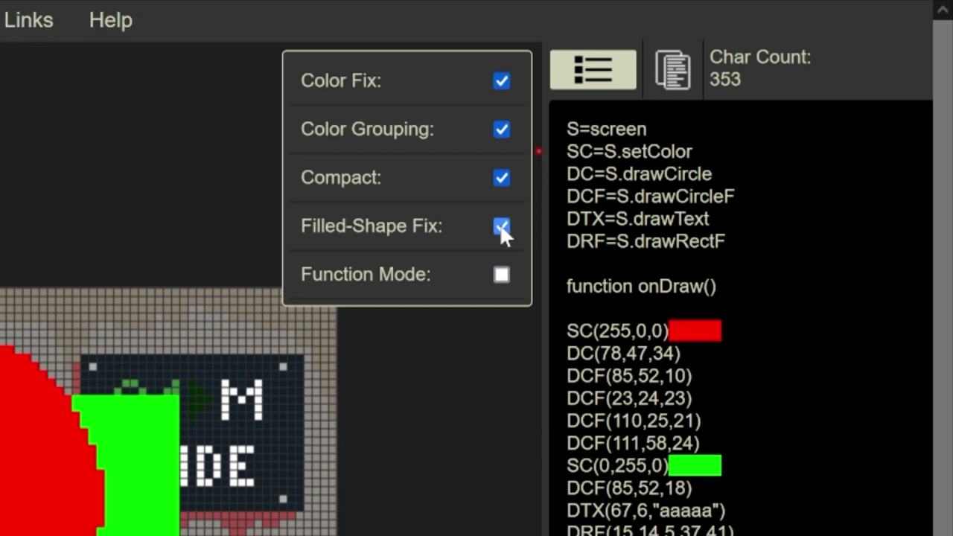
{"action": "left_click", "coordinate": [500, 227]}
{"action": "left_click", "coordinate": [501, 227]}
{"action": "left_click", "coordinate": [468, 43]}
{"action": "left_click", "coordinate": [467, 43]}
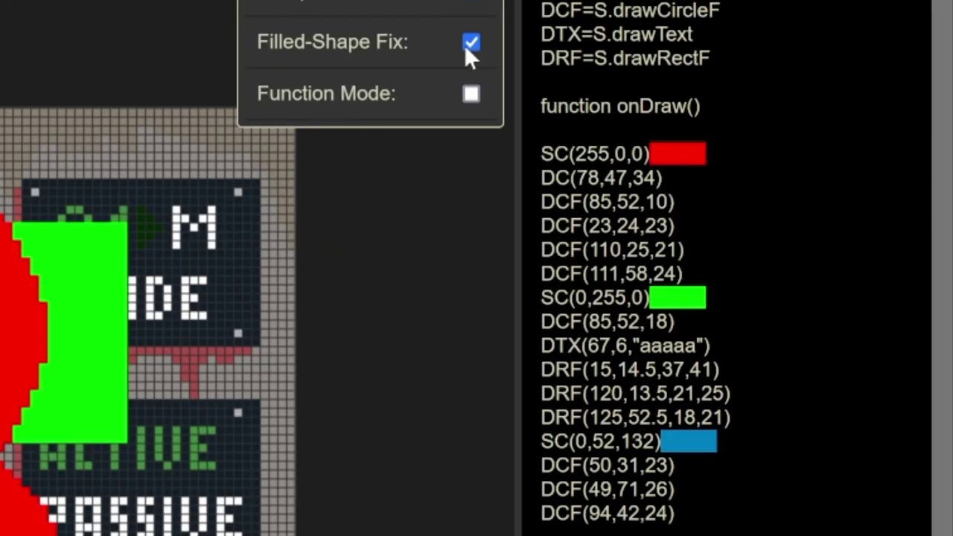
- Highlight the coordinates of the last two filled-rectangle commands in the generated code
{"action": "left_click_drag", "start_coordinate": [639, 393], "coordinate": [668, 393]}
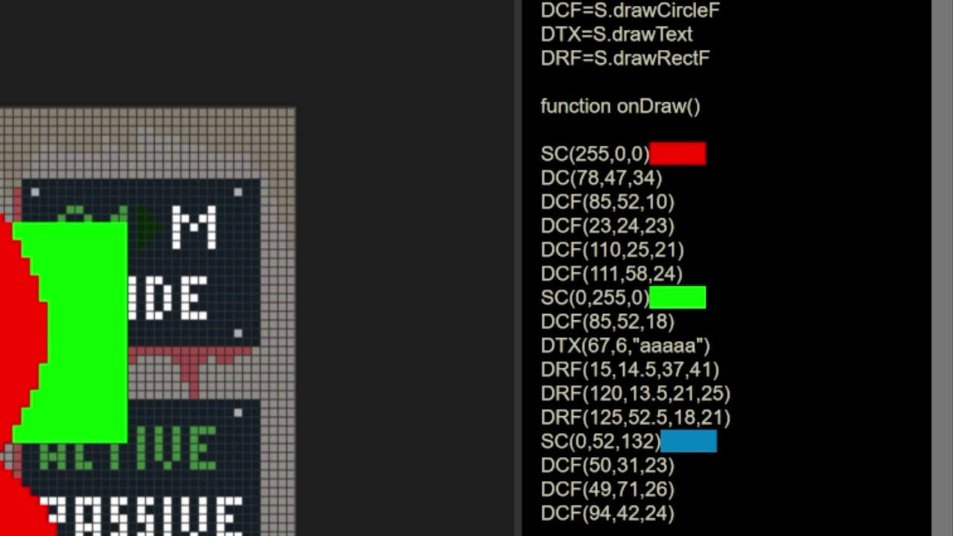
{"action": "left_click_drag", "start_coordinate": [555, 393], "coordinate": [569, 394]}
{"action": "left_click_drag", "start_coordinate": [629, 417], "coordinate": [641, 417]}
{"action": "mouse_move", "coordinate": [505, 17]}
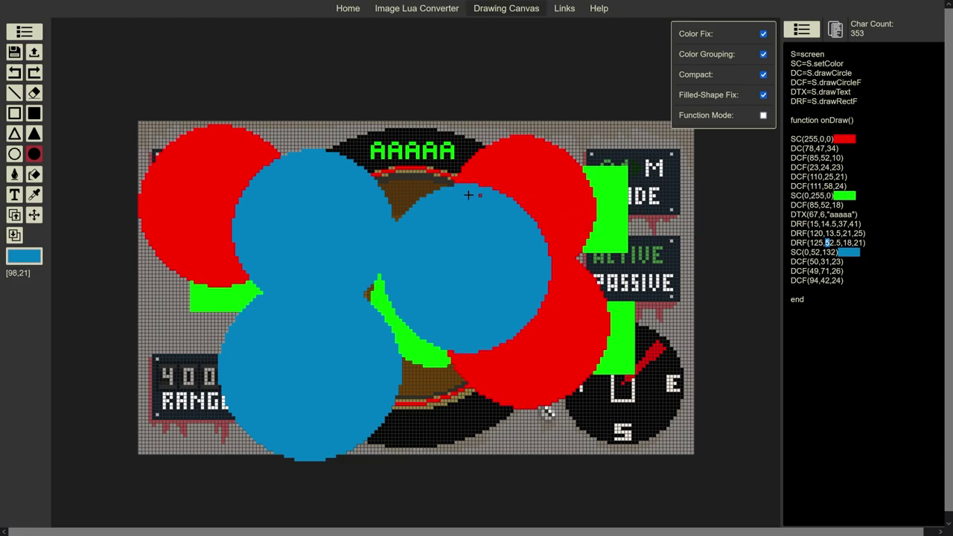
- Draw blue filled circles of about radius 31 at 74,9, 41 at 68,24, 65 at 50,27, 60 at 87,31 and 36 at 119,52
{"action": "mouse_move", "coordinate": [397, 155]}
{"action": "left_mouse_down"}
{"action": "mouse_move", "coordinate": [504, 245]}
{"action": "mouse_move", "coordinate": [477, 220]}
{"action": "left_mouse_up"}
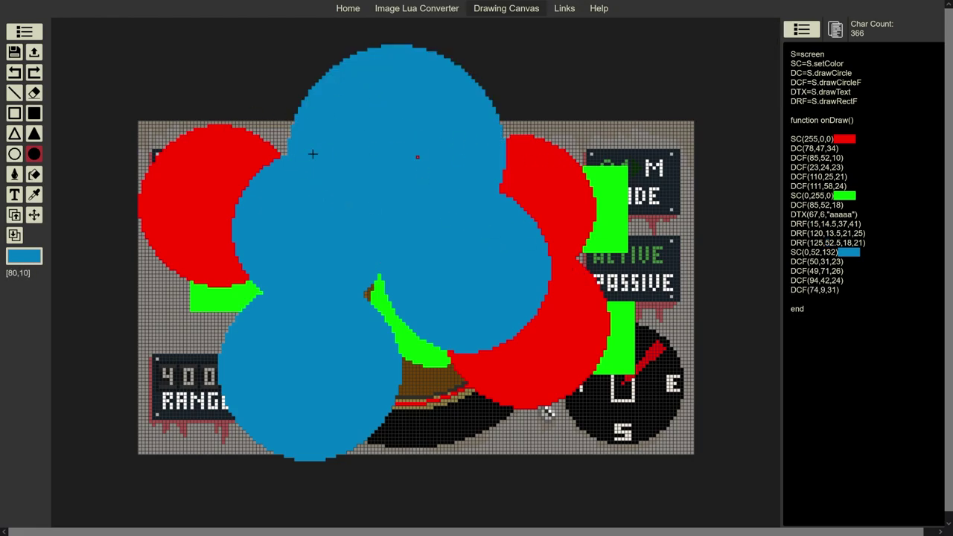
{"action": "left_click", "coordinate": [801, 29]}
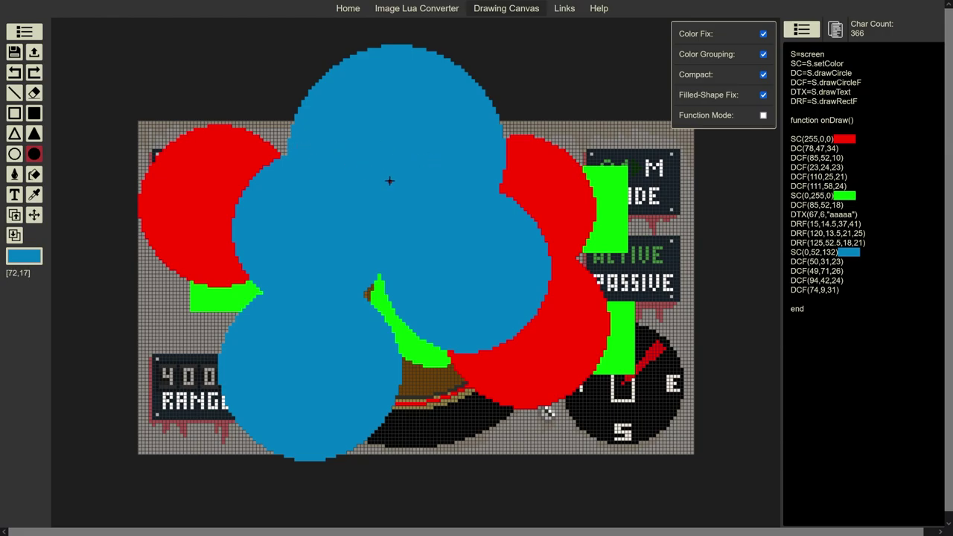
{"action": "left_click_drag", "start_coordinate": [389, 246], "coordinate": [511, 345]}
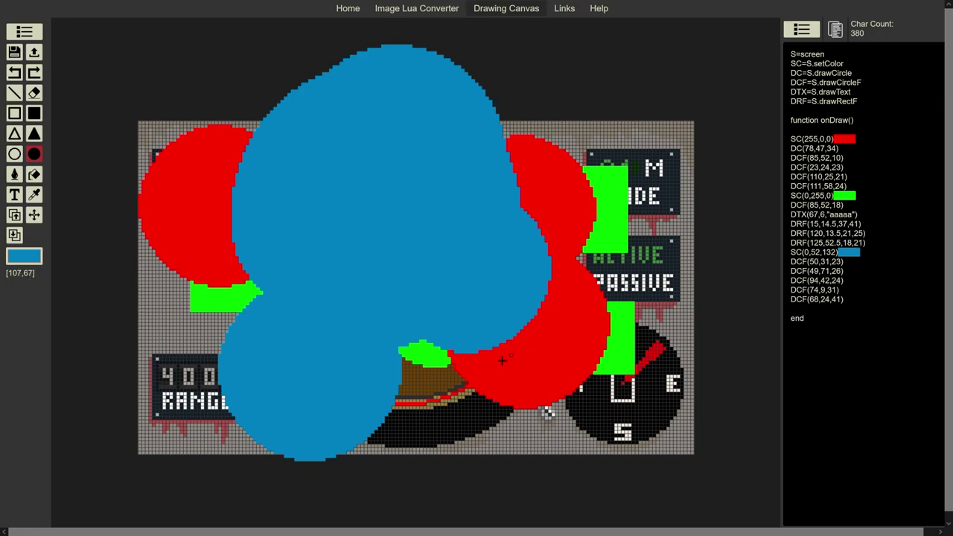
{"action": "mouse_move", "coordinate": [523, 379]}
{"action": "left_mouse_down"}
{"action": "mouse_move", "coordinate": [453, 301]}
{"action": "mouse_move", "coordinate": [524, 288]}
{"action": "left_mouse_up"}
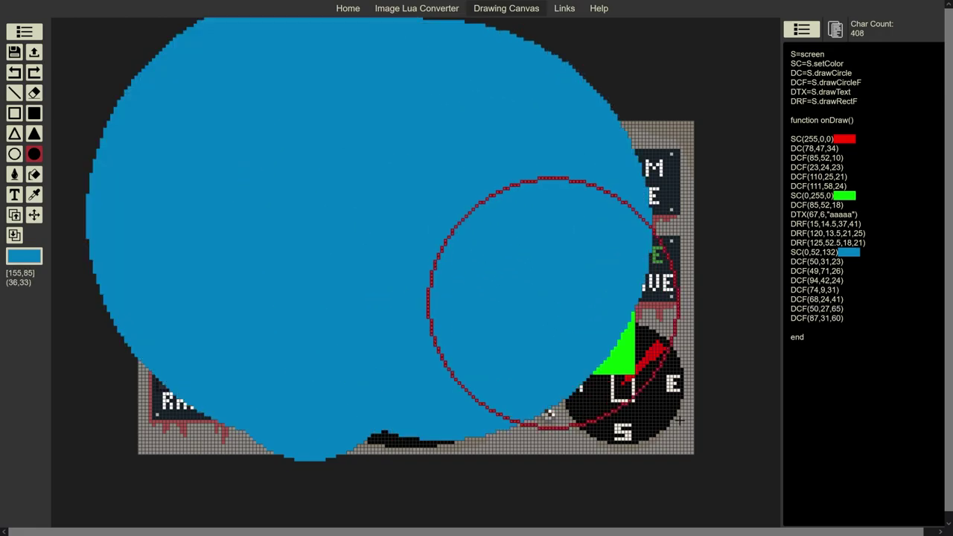
{"action": "left_click_drag", "start_coordinate": [679, 421], "coordinate": [679, 421]}
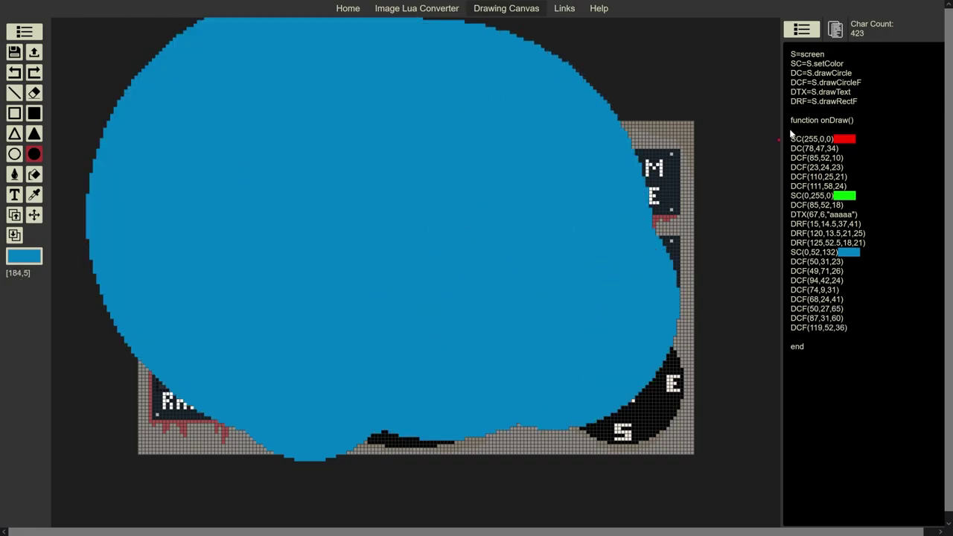
- Enable Function Mode in the code settings and highlight the offset drawing commands and the shape(0,0) call
{"action": "left_click", "coordinate": [801, 30]}
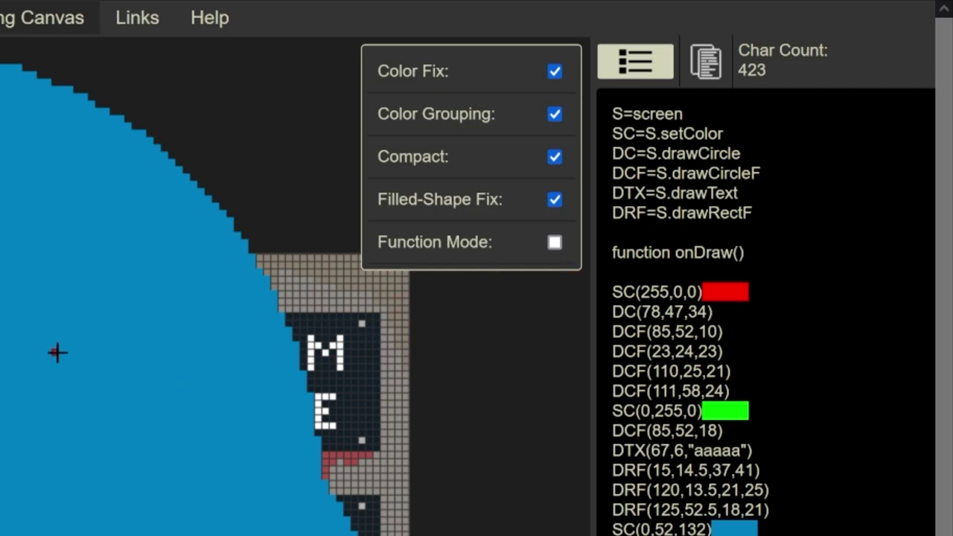
{"action": "left_click", "coordinate": [555, 240]}
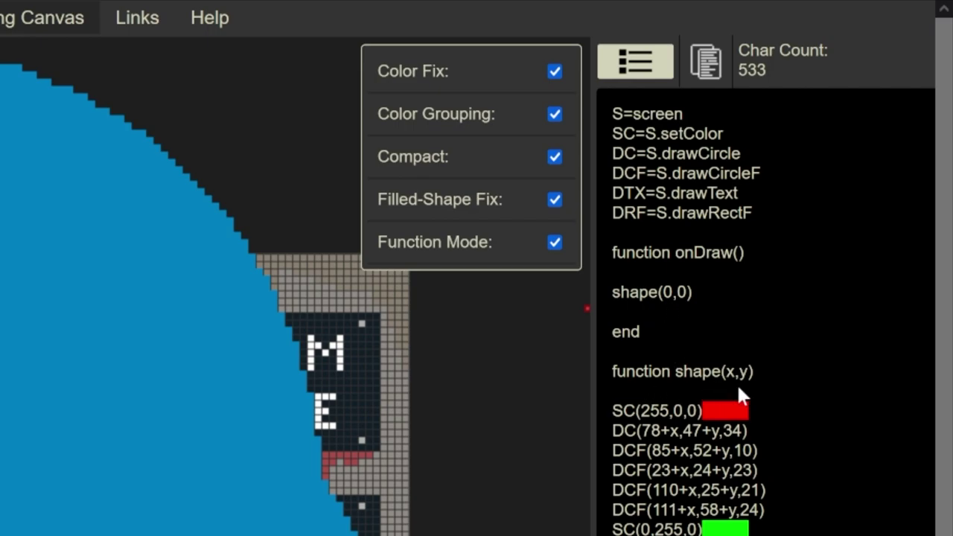
{"action": "left_click_drag", "start_coordinate": [624, 430], "coordinate": [703, 529]}
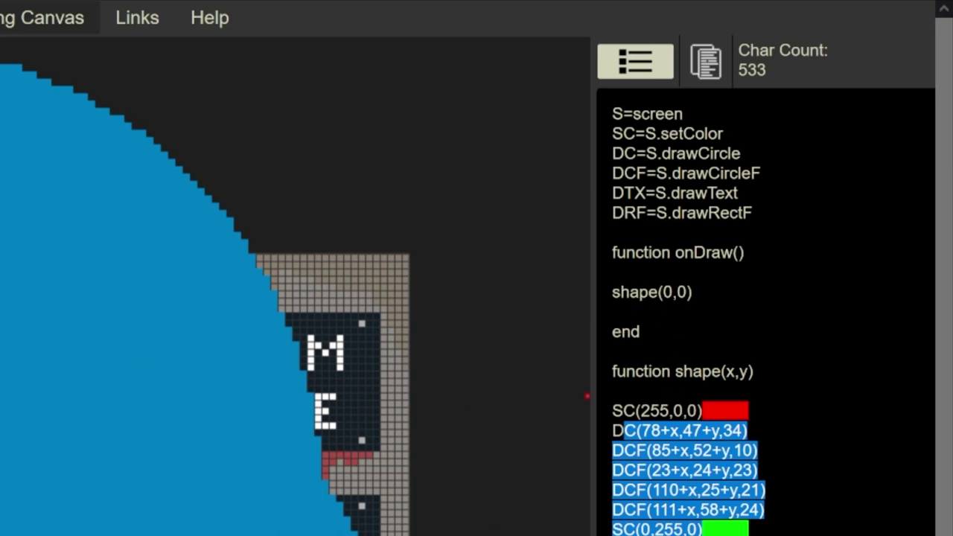
{"action": "left_click_drag", "start_coordinate": [630, 292], "coordinate": [693, 293]}
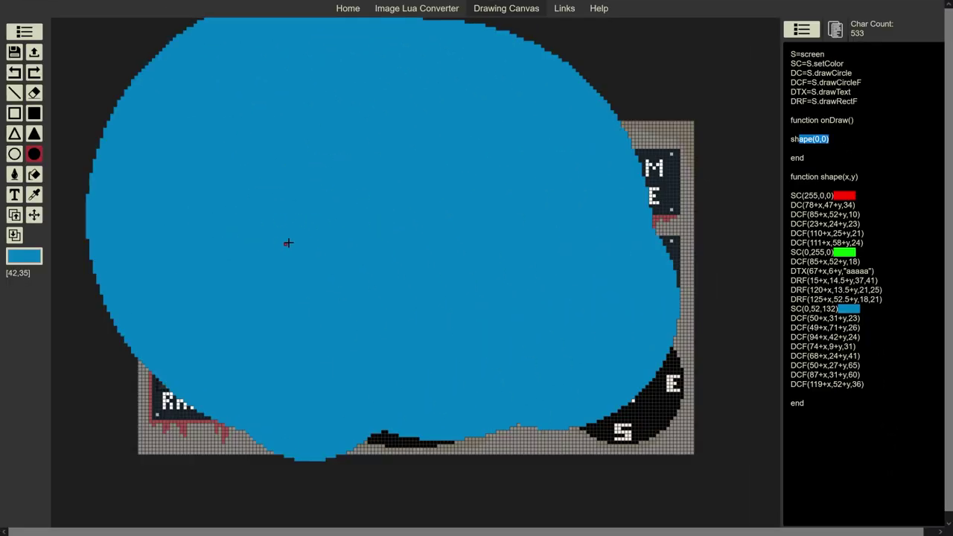
- Undo all the drawn shapes and draw one blue filled circle of about radius 15 at 14,33
{"action": "key", "text": "ctrl+z"}
{"action": "key", "text": "ctrl+z"}
{"action": "key", "text": "ctrl+z"}
{"action": "key", "text": "ctrl+z"}
{"action": "key", "text": "ctrl+z"}
{"action": "key", "text": "ctrl+z"}
{"action": "key", "text": "ctrl+z"}
{"action": "key", "text": "ctrl+z"}
{"action": "key", "text": "ctrl+z"}
{"action": "key", "text": "ctrl+z"}
{"action": "key", "text": "ctrl+z"}
{"action": "key", "text": "ctrl+z"}
{"action": "key", "text": "ctrl+z"}
{"action": "key", "text": "ctrl+z"}
{"action": "key", "text": "ctrl+z"}
{"action": "key", "text": "ctrl+z"}
{"action": "key", "text": "ctrl+z"}
{"action": "key", "text": "ctrl+z"}
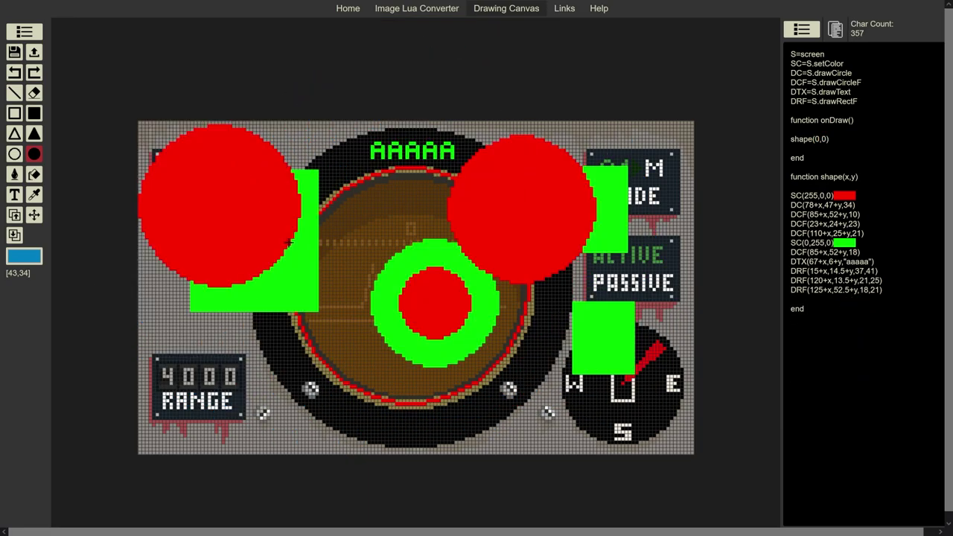
{"action": "left_click_drag", "start_coordinate": [189, 237], "coordinate": [237, 282]}
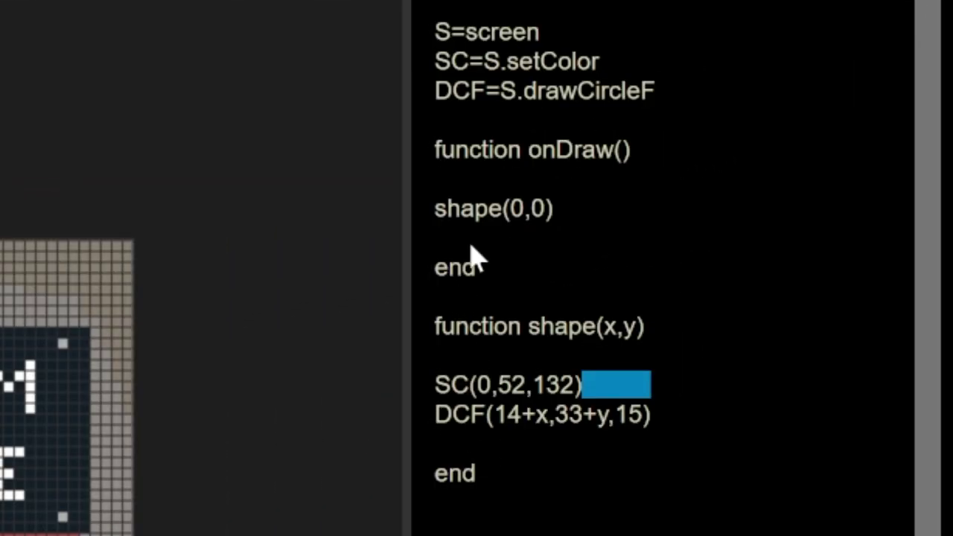
- Highlight the name and arguments of the shape(0,0) call in the generated code
{"action": "key", "text": "shift+Right"}
{"action": "key", "text": "shift+Right"}
{"action": "key", "text": "shift+Right"}
{"action": "key", "text": "shift+Right"}
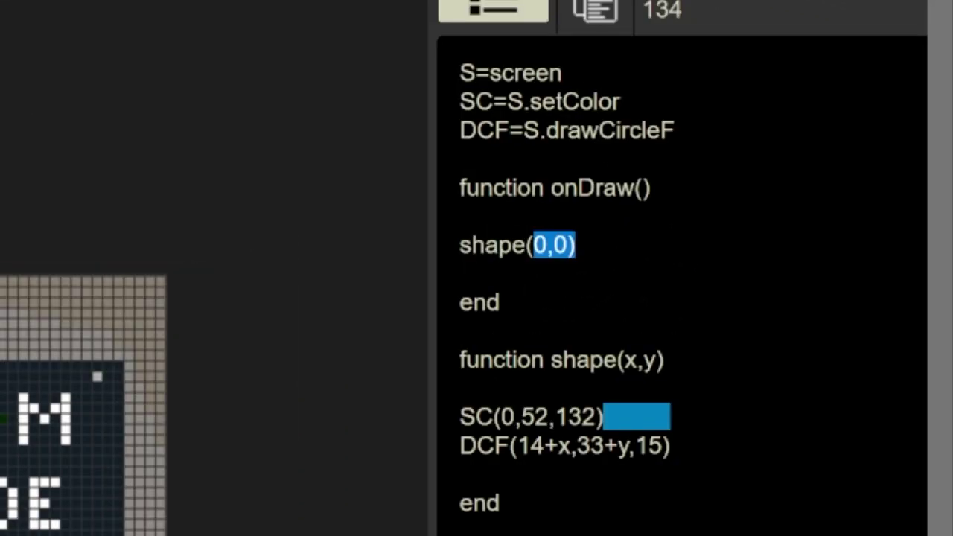
{"action": "left_click_drag", "start_coordinate": [799, 110], "coordinate": [813, 111]}
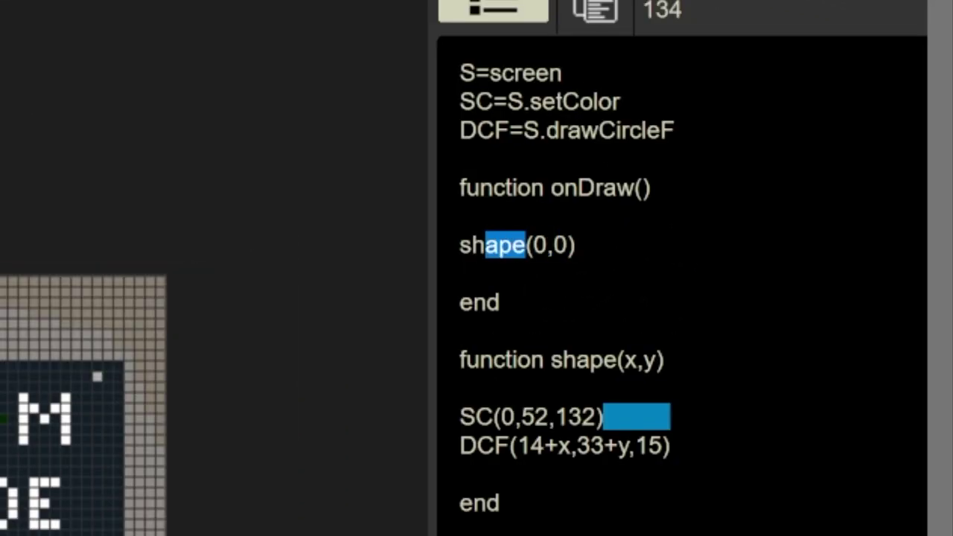
{"action": "double_click", "coordinate": [540, 245]}
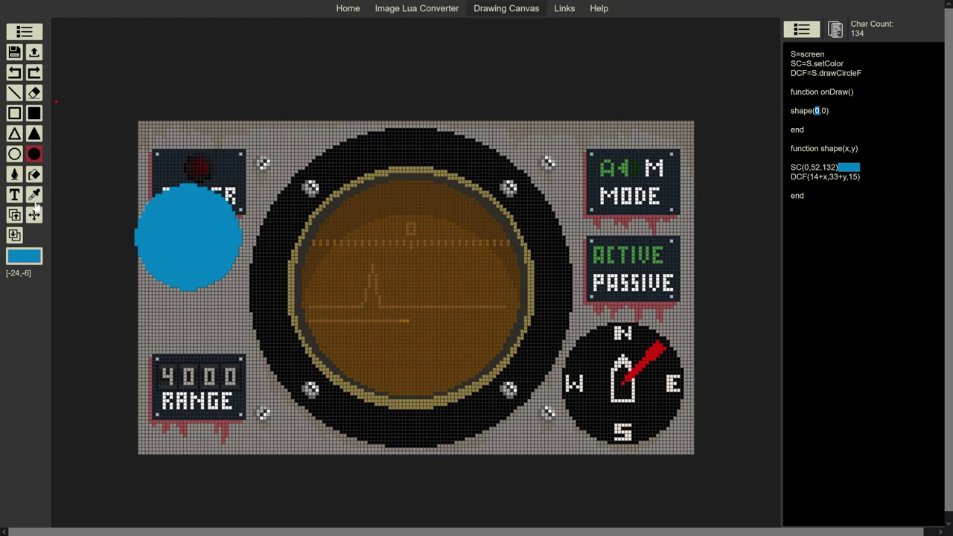
- Move the blue circle to 19,33 and onward to 17,53, between the POWER and RANGE plates
{"action": "left_click", "coordinate": [34, 215]}
{"action": "left_click_drag", "start_coordinate": [202, 243], "coordinate": [219, 245]}
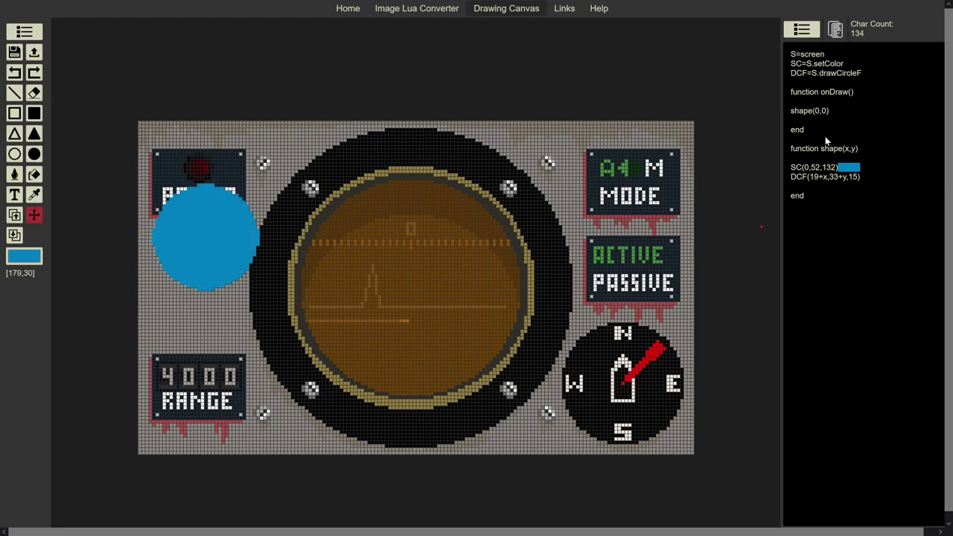
{"action": "left_click_drag", "start_coordinate": [822, 110], "coordinate": [829, 112]}
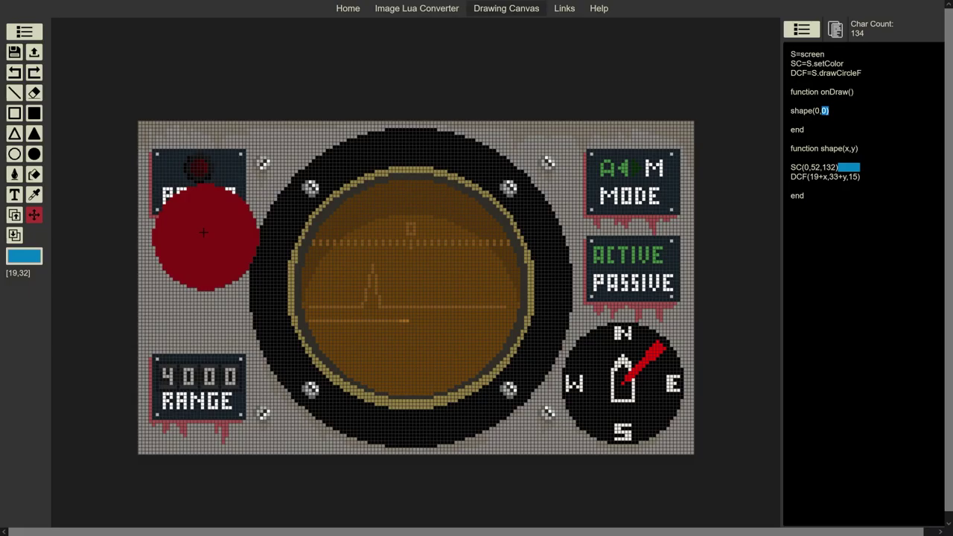
{"action": "left_click_drag", "start_coordinate": [202, 234], "coordinate": [172, 295]}
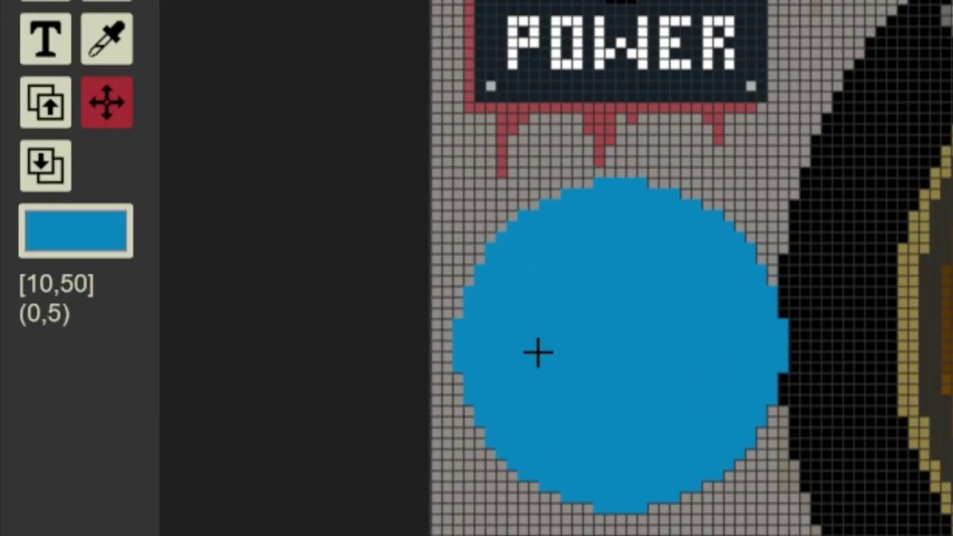
{"action": "left_click_drag", "start_coordinate": [538, 352], "coordinate": [555, 108]}
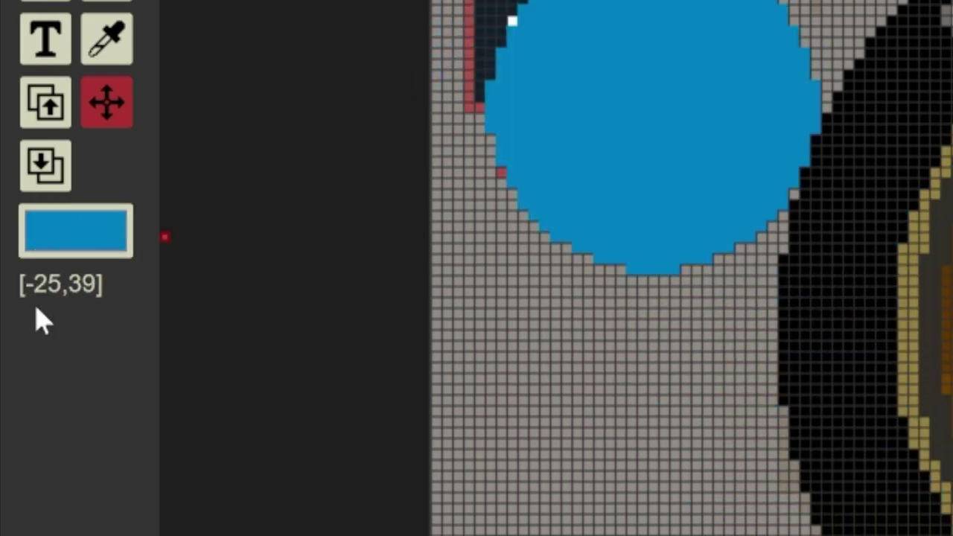
{"action": "left_click_drag", "start_coordinate": [736, 25], "coordinate": [632, 362]}
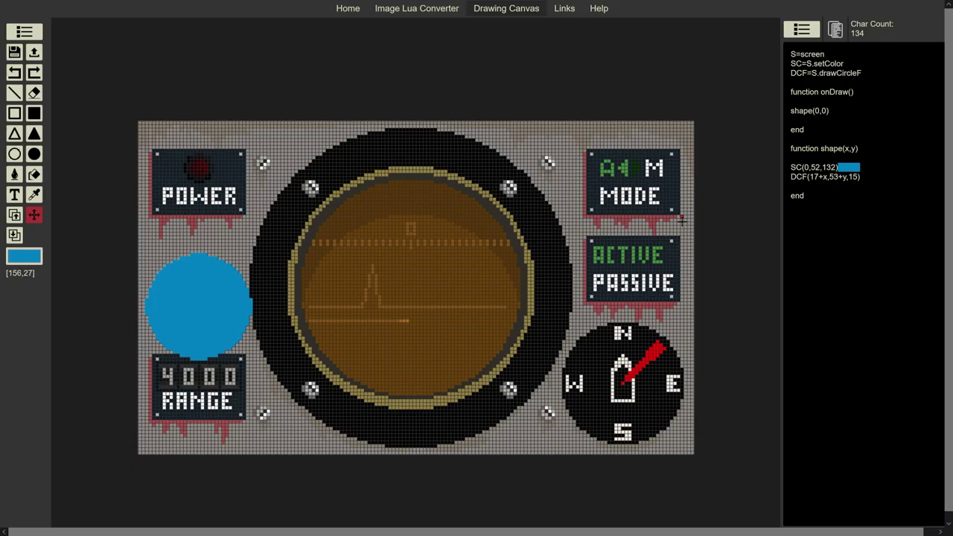
- Highlight the shape(0,0) call and move the blue circle to 81,10 over the upper rim of the sonar dial
{"action": "left_click_drag", "start_coordinate": [791, 110], "coordinate": [829, 110]}
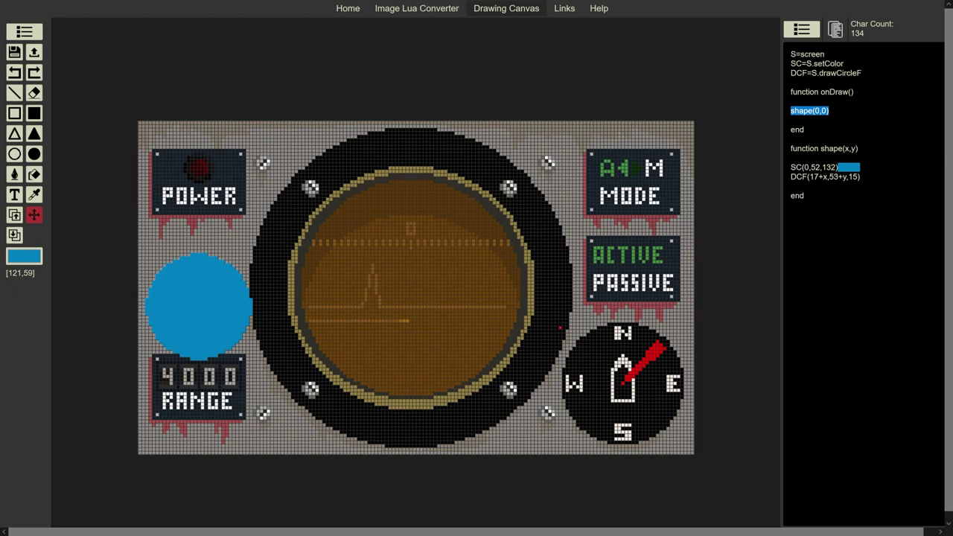
{"action": "left_click", "coordinate": [822, 109]}
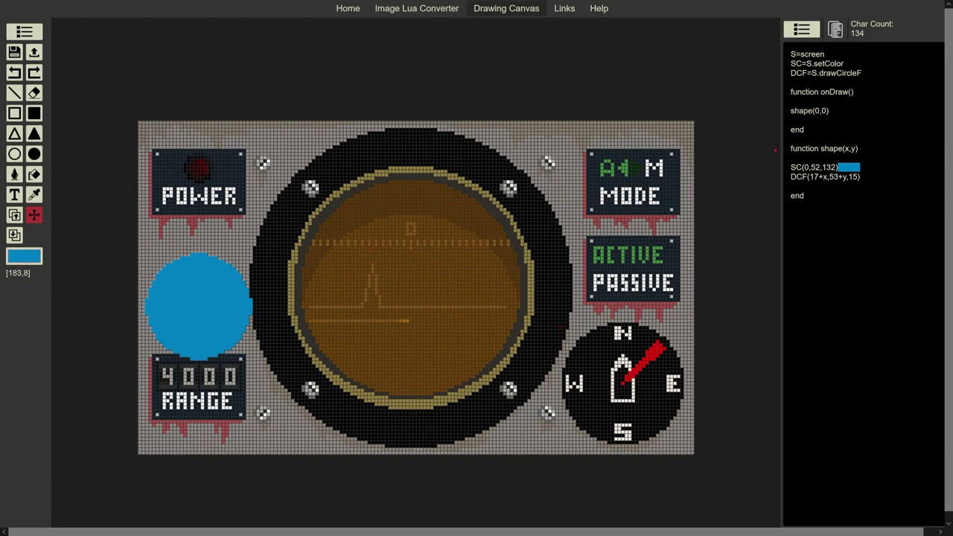
{"action": "left_click_drag", "start_coordinate": [189, 308], "coordinate": [411, 160]}
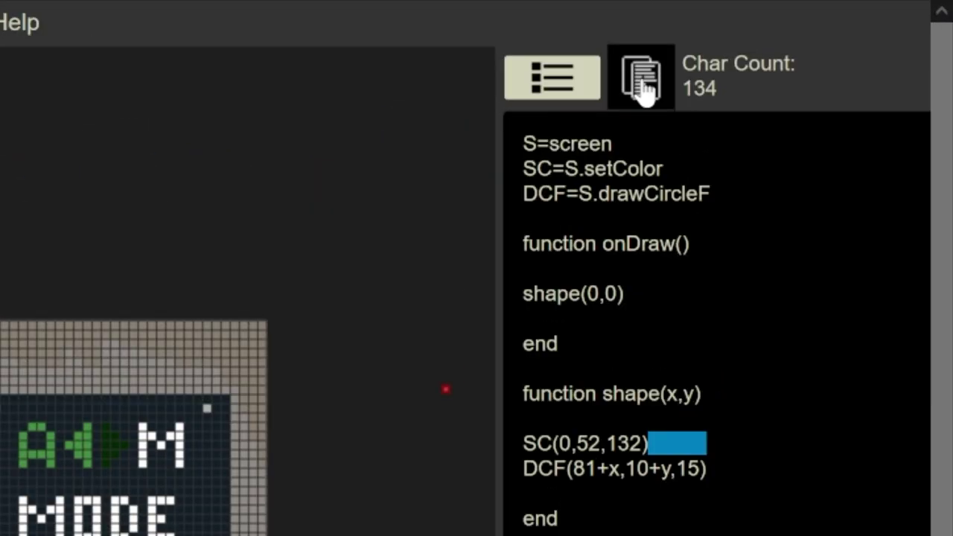
- Copy the generated code and move the blue circle to 78,46 at the centre of the sonar dial
{"action": "left_click", "coordinate": [836, 30]}
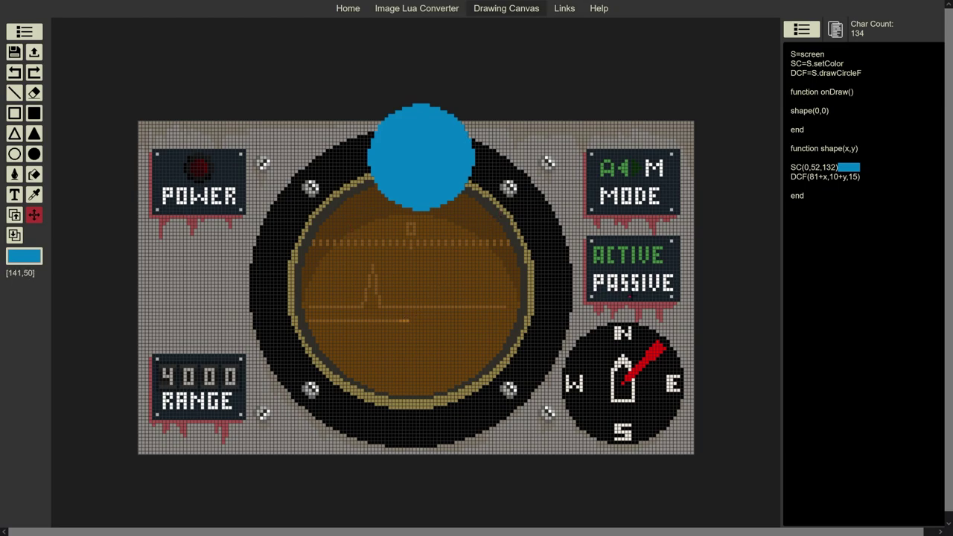
{"action": "left_click", "coordinate": [430, 159]}
{"action": "left_click_drag", "start_coordinate": [430, 158], "coordinate": [415, 287]}
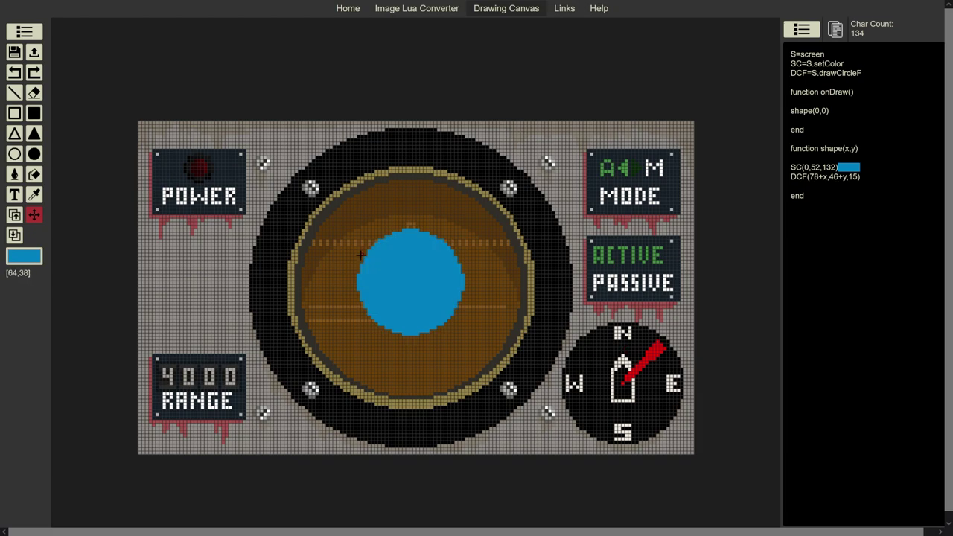
- Move the filled circle at the centre of the sonar dial to 79,47 and delete it
{"action": "key", "text": "Right"}
{"action": "key", "text": "Up"}
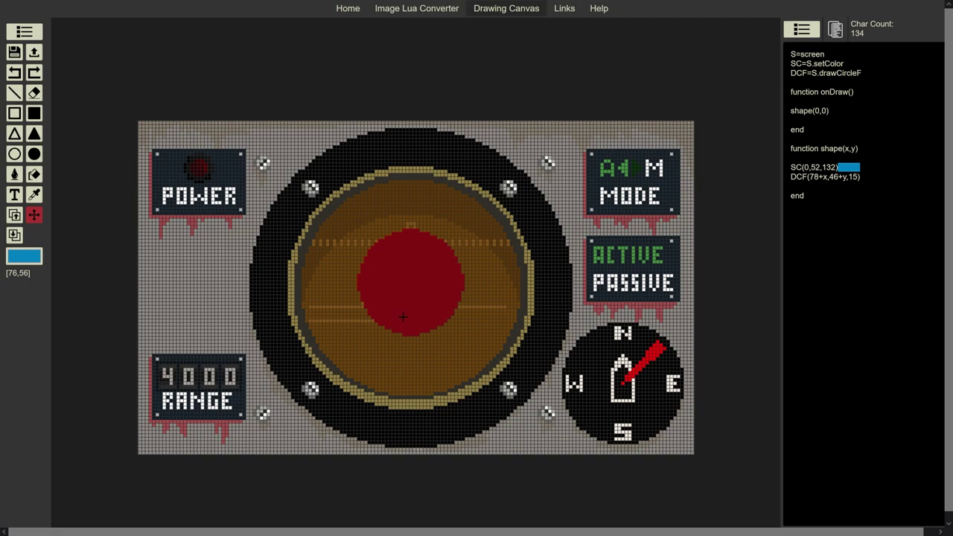
{"action": "mouse_move", "coordinate": [419, 288]}
{"action": "left_mouse_down"}
{"action": "mouse_move", "coordinate": [414, 315]}
{"action": "mouse_move", "coordinate": [423, 293]}
{"action": "left_mouse_up"}
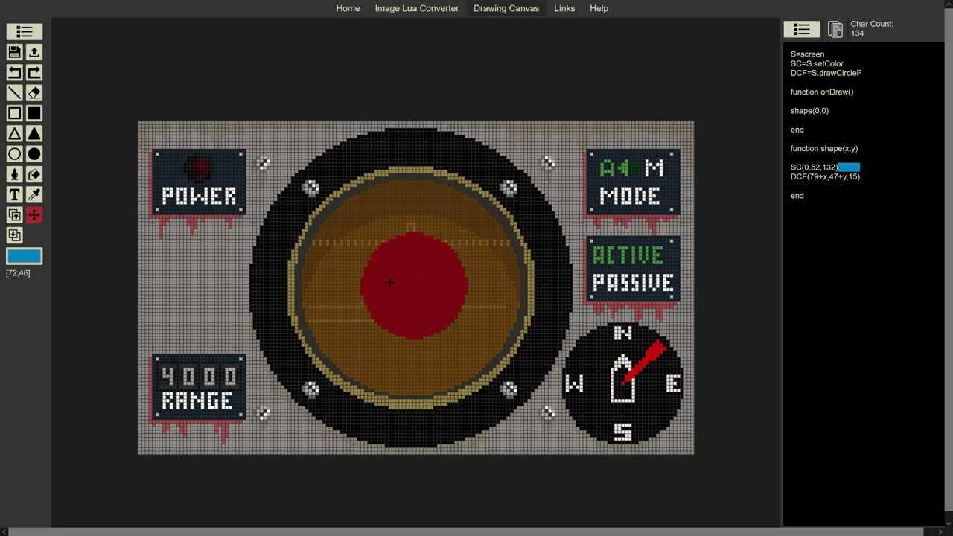
{"action": "key", "text": "Delete"}
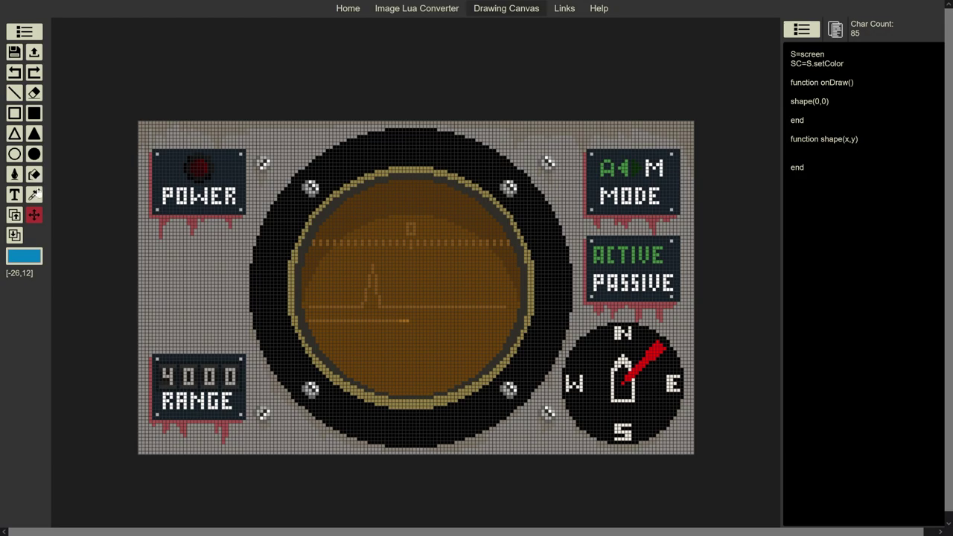
- Set the drawing colour to the orange basic colour and undo the stray one-pixel filled rectangle at the canvas corner
{"action": "left_click", "coordinate": [35, 194]}
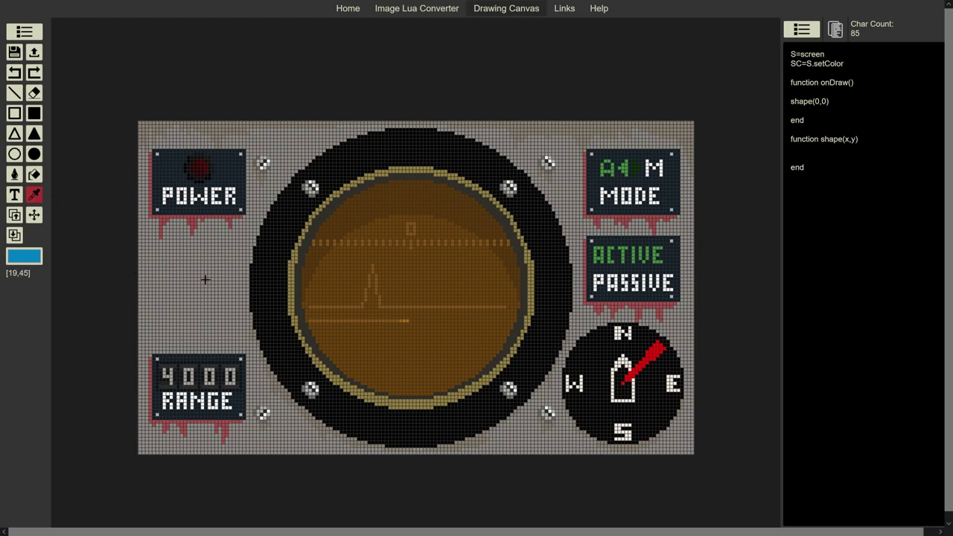
{"action": "left_click", "coordinate": [24, 256]}
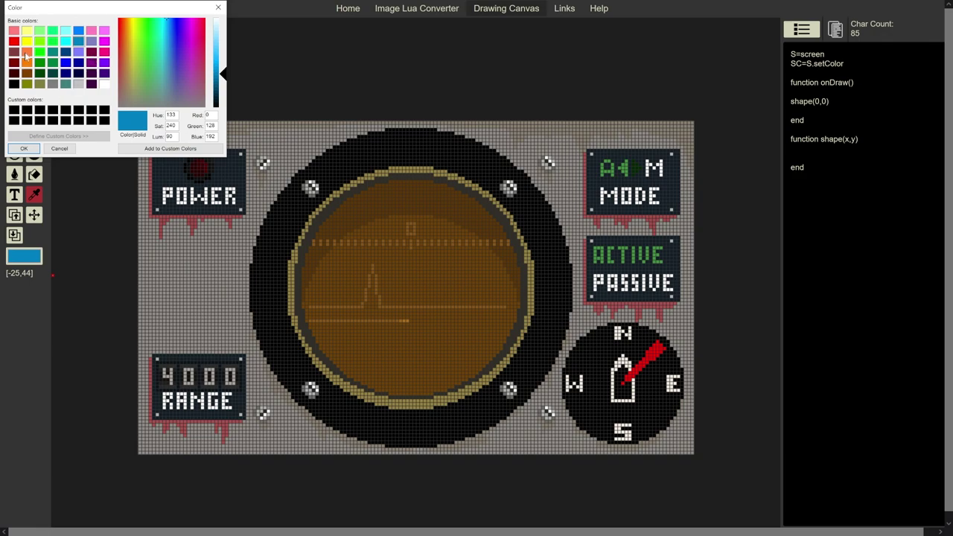
{"action": "left_click", "coordinate": [26, 53]}
{"action": "left_click", "coordinate": [24, 148]}
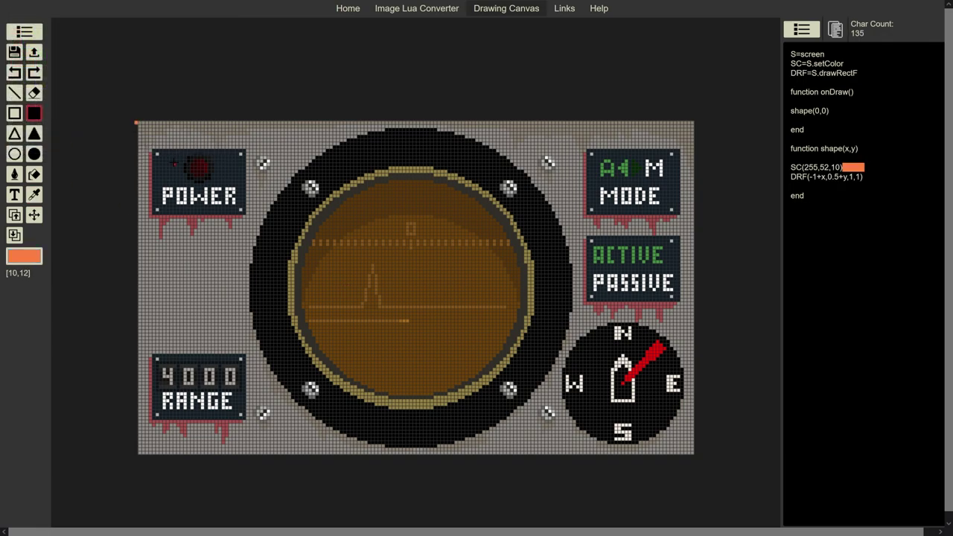
{"action": "key", "text": "ctrl+z"}
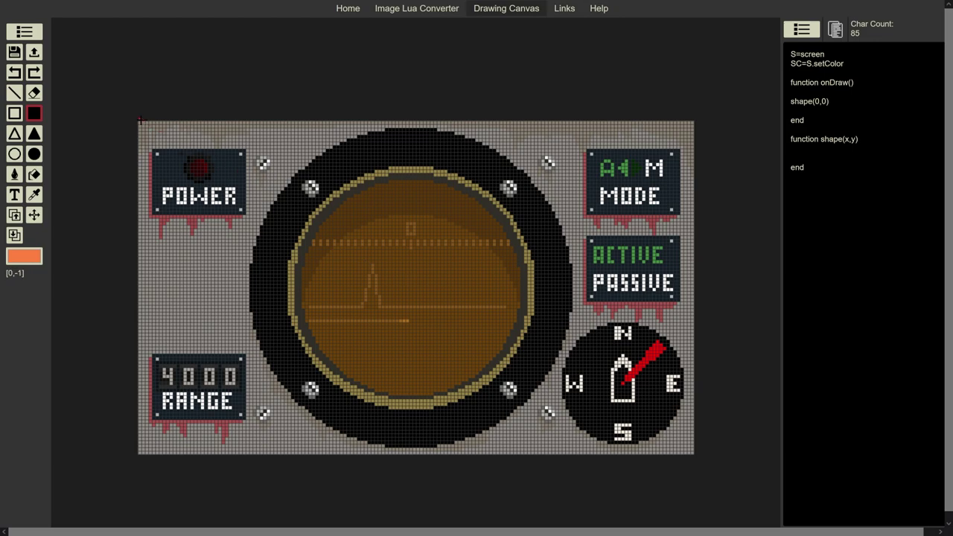
- Try covering the whole canvas with orange filled rectangles of 160 by 96 and 160 by 97 pixels, undoing each
{"action": "left_click_drag", "start_coordinate": [140, 123], "coordinate": [694, 454]}
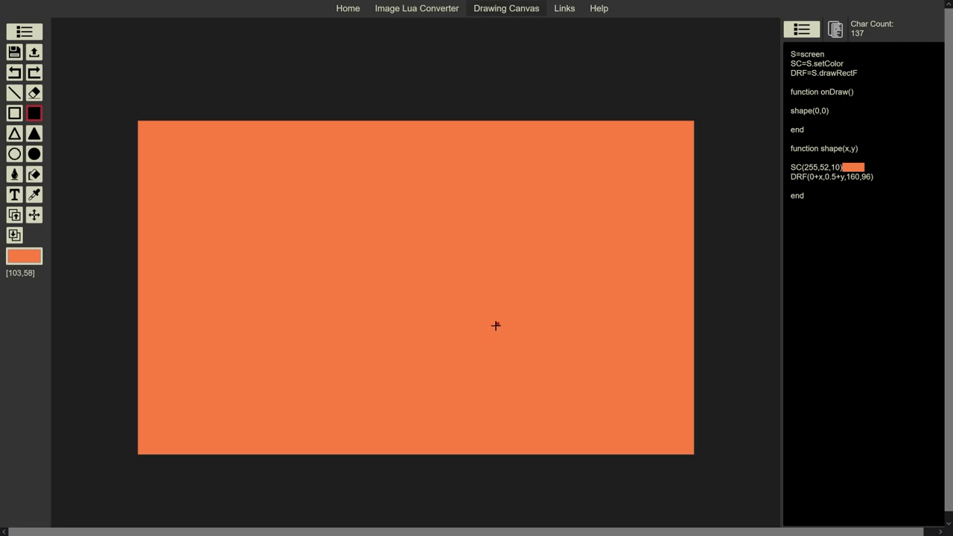
{"action": "key", "text": "ctrl+z"}
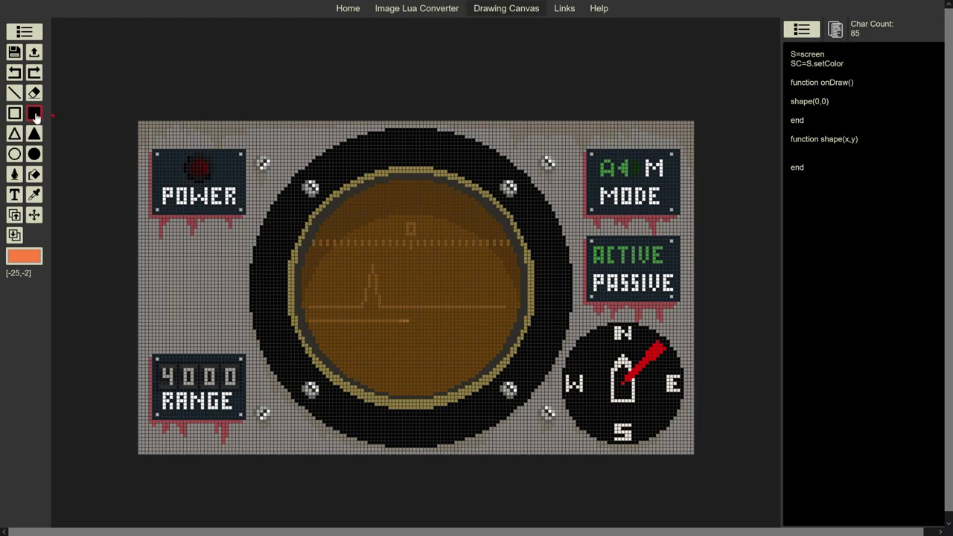
{"action": "mouse_move", "coordinate": [137, 123]}
{"action": "left_mouse_down"}
{"action": "mouse_move", "coordinate": [570, 400]}
{"action": "mouse_move", "coordinate": [677, 438]}
{"action": "mouse_move", "coordinate": [692, 456]}
{"action": "left_mouse_up"}
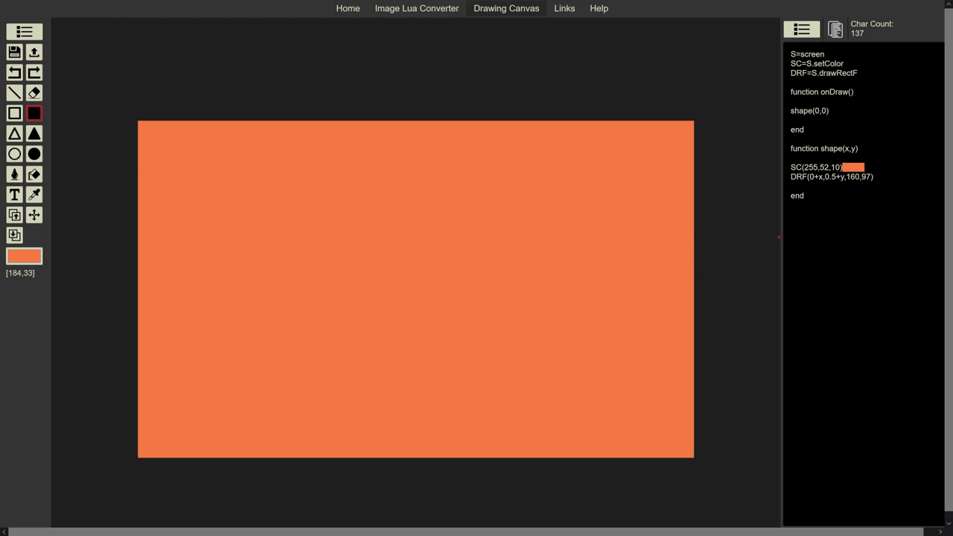
{"action": "key", "text": "ctrl+z"}
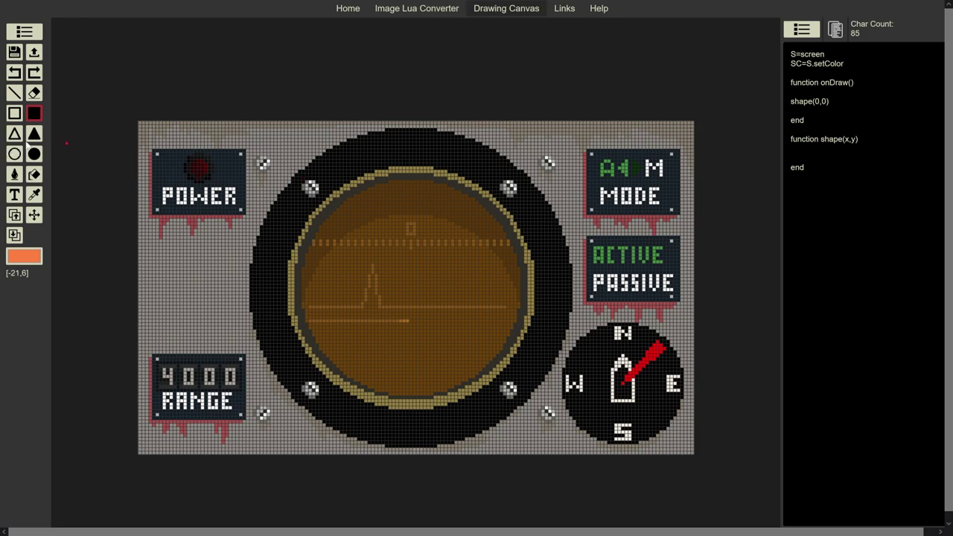
- Draw a dark blue (0, 64, 128) filled circle of radius 46 centred at 79,46 over the sonar dial
{"action": "left_click", "coordinate": [34, 154]}
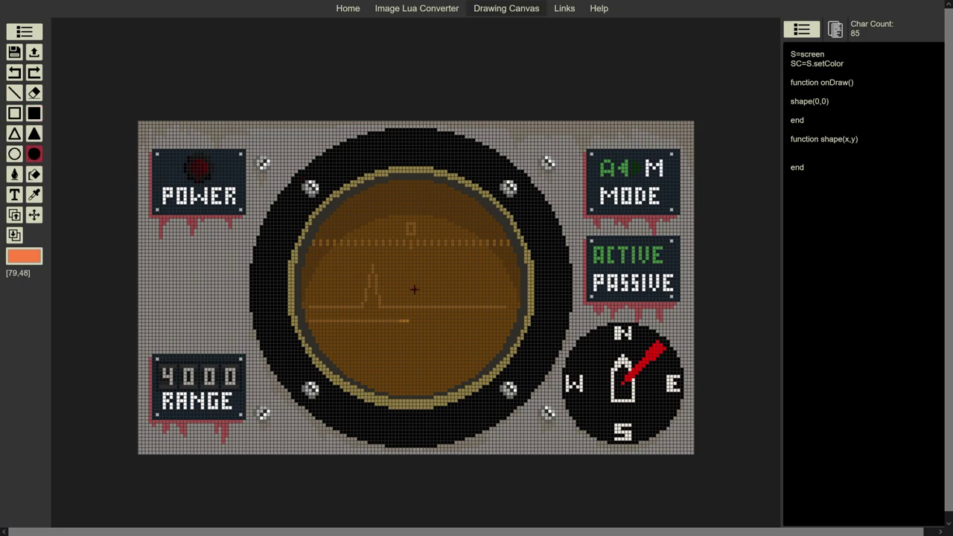
{"action": "left_click", "coordinate": [24, 256]}
{"action": "left_click", "coordinate": [64, 52]}
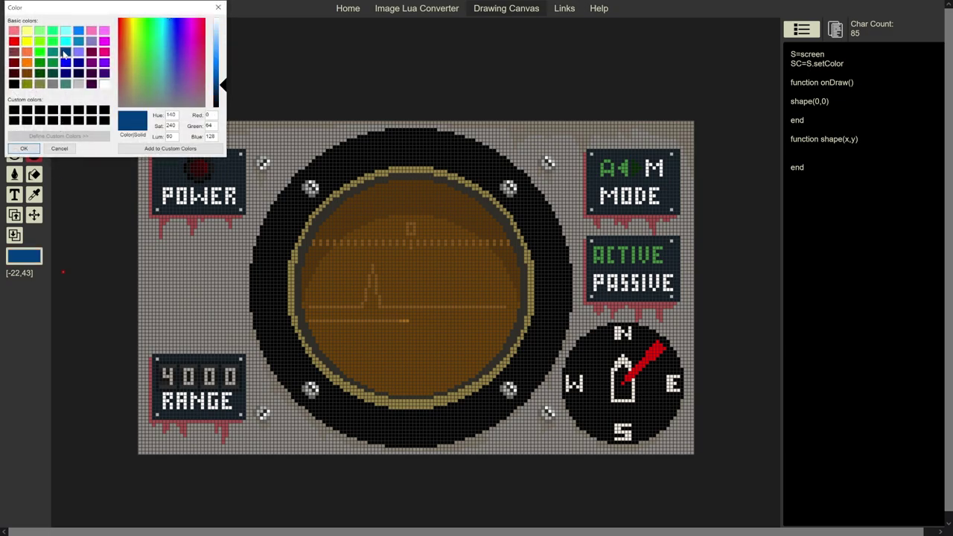
{"action": "left_click", "coordinate": [22, 149]}
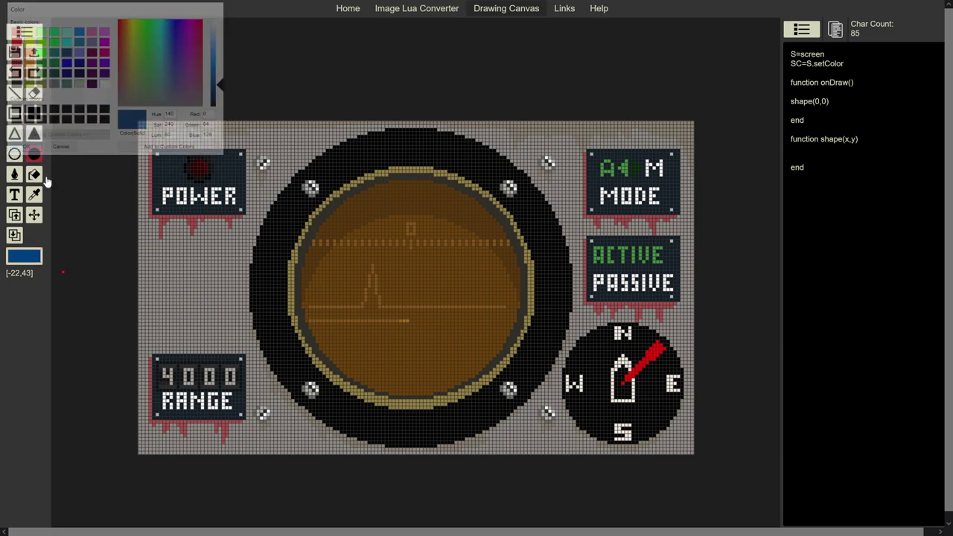
{"action": "left_click_drag", "start_coordinate": [413, 281], "coordinate": [552, 441]}
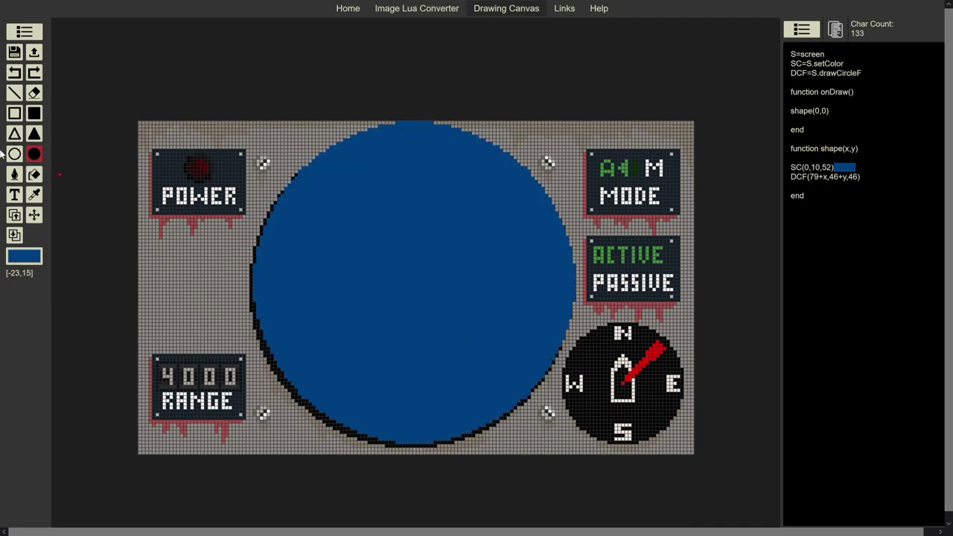
- Move the dark blue circle to 78,47 over the sonar dial, and undo it
{"action": "left_click", "coordinate": [34, 216]}
{"action": "left_click_drag", "start_coordinate": [381, 291], "coordinate": [383, 300]}
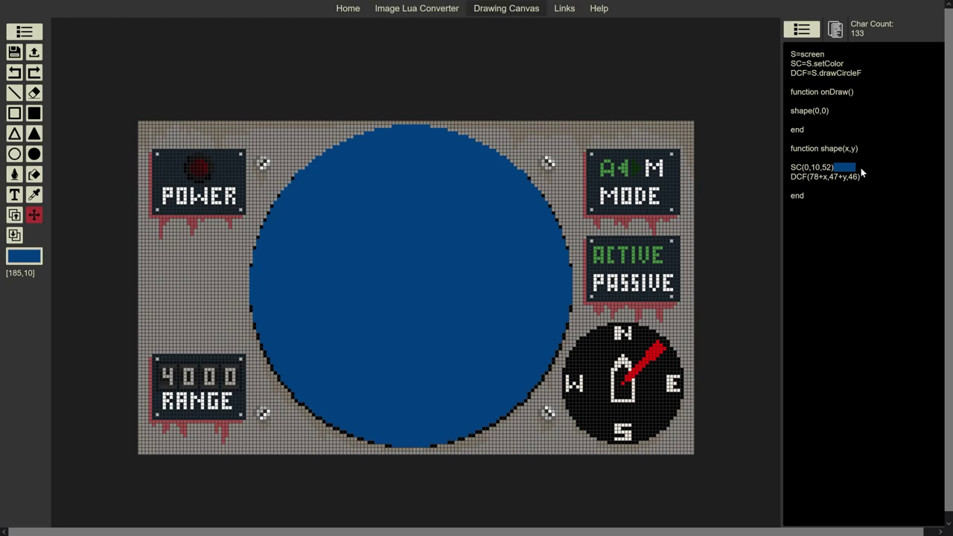
{"action": "key", "text": "ctrl+z"}
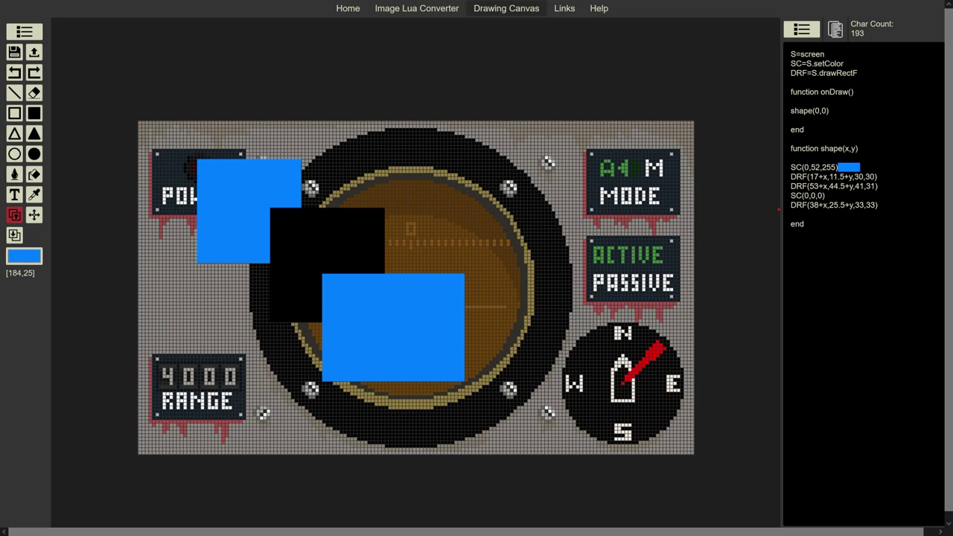
- Highlight the black rectangle's draw call, DRF(38+x,25.5+y,33,33), and copy the generated code
{"action": "triple_click", "coordinate": [825, 205]}
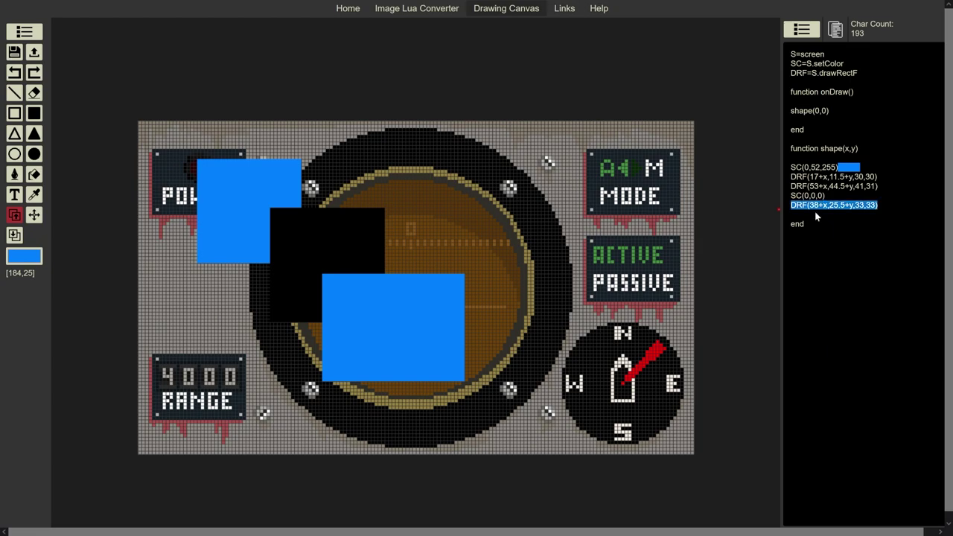
{"action": "left_click", "coordinate": [834, 28]}
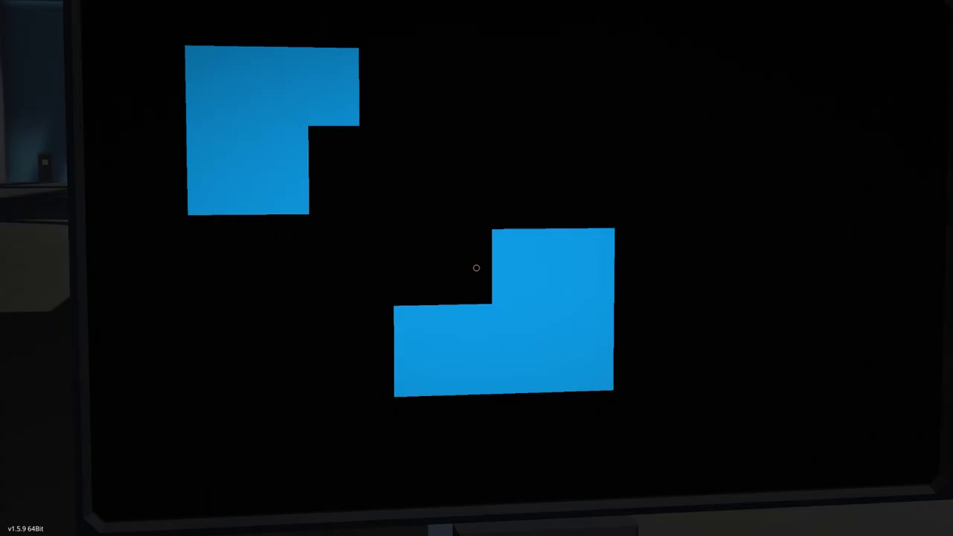
- Examine how the overlapping blue and black rectangles render on the in-game monitor
{"action": "key", "text": "s"}
{"action": "key", "text": "w"}
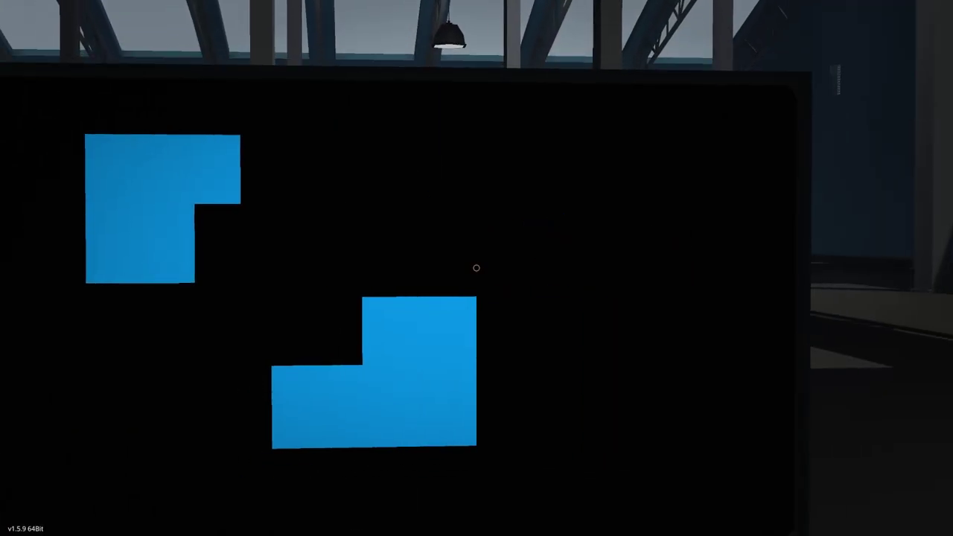
{"action": "key", "text": "s"}
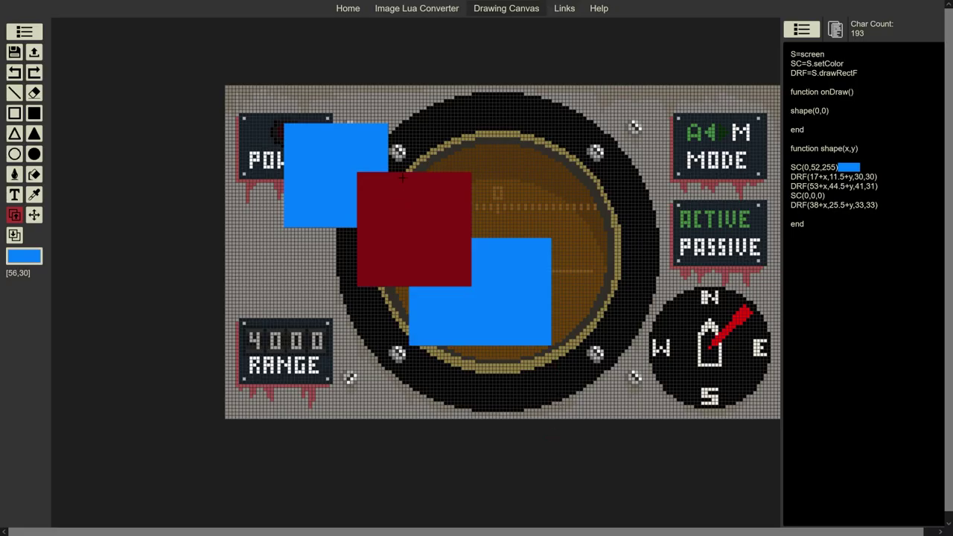
{"action": "left_click", "coordinate": [351, 170]}
{"action": "left_click", "coordinate": [345, 171]}
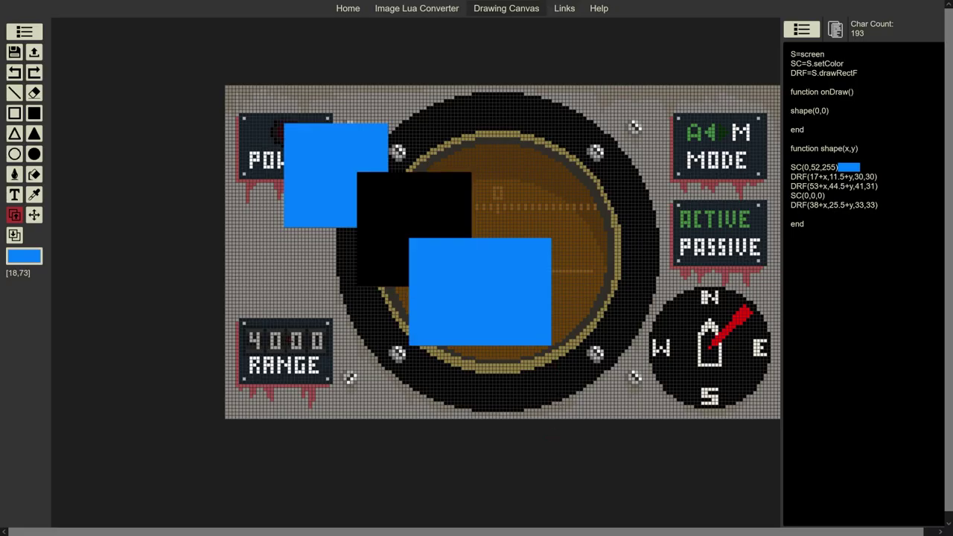
{"action": "left_click", "coordinate": [390, 219]}
{"action": "left_click", "coordinate": [303, 300]}
{"action": "left_click", "coordinate": [489, 292]}
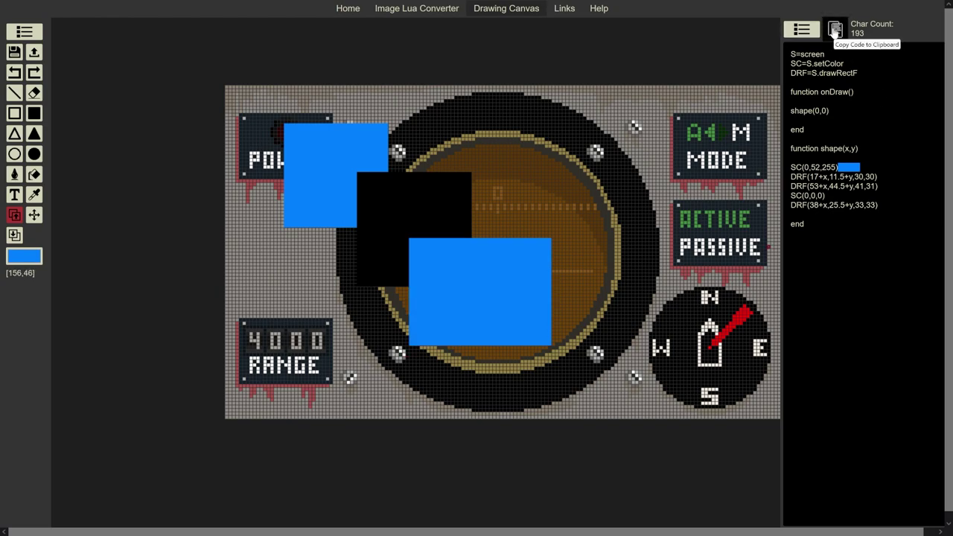
- Turn off Color Grouping in the code settings and copy the regenerated code
{"action": "left_click", "coordinate": [801, 29]}
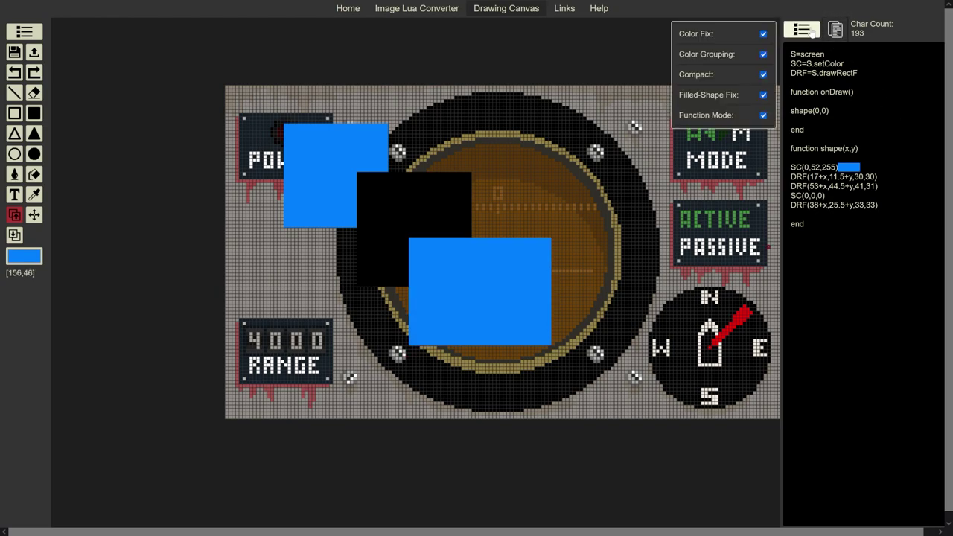
{"action": "left_click", "coordinate": [763, 54]}
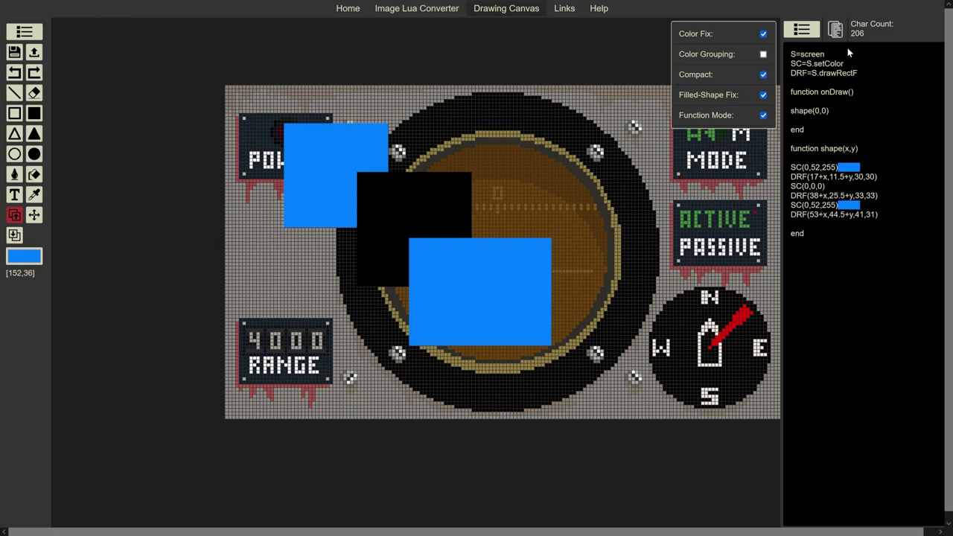
{"action": "left_click", "coordinate": [835, 29]}
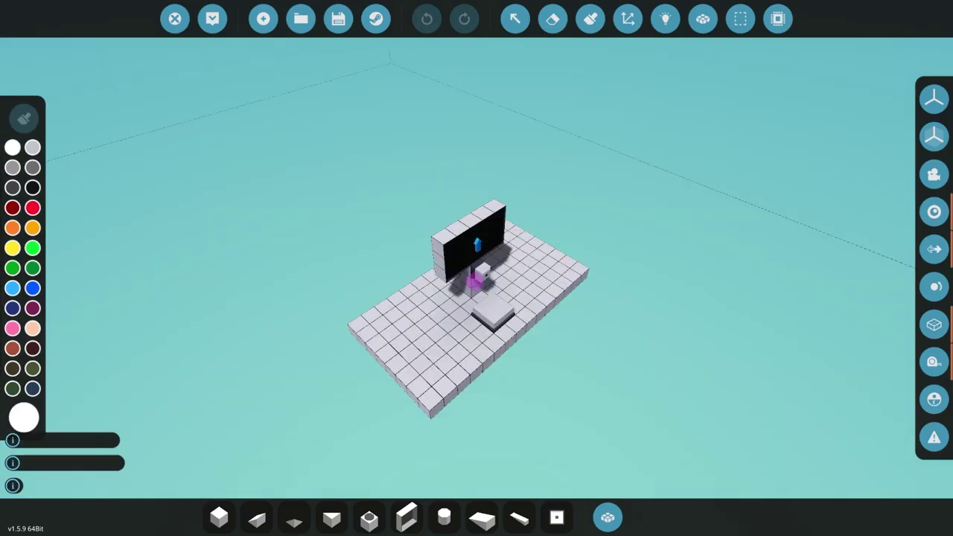
- Switch to the game's vehicle editor, open the microcontroller's Lua script and replace its entire contents with the copied code
{"action": "left_click", "coordinate": [515, 19]}
{"action": "key", "text": "f"}
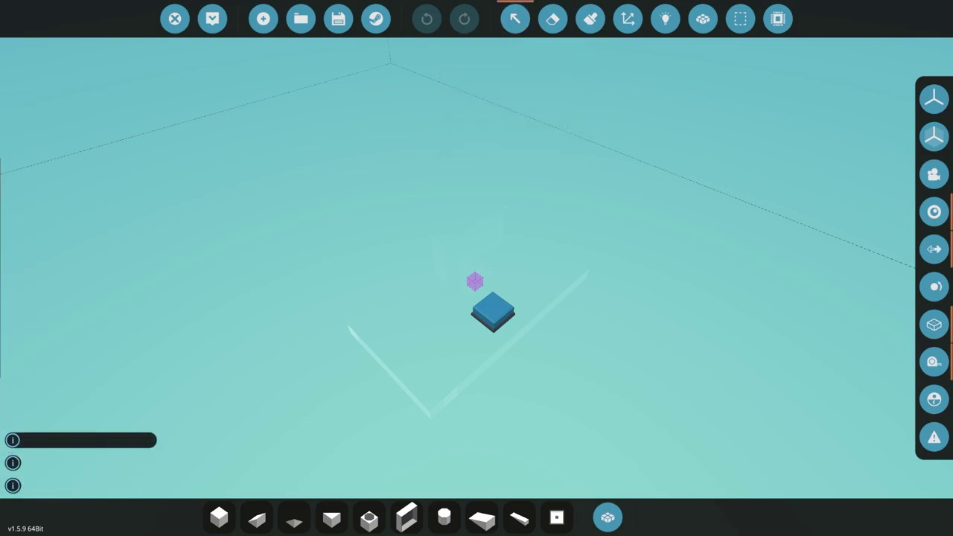
{"action": "left_click", "coordinate": [492, 312]}
{"action": "left_click", "coordinate": [195, 61]}
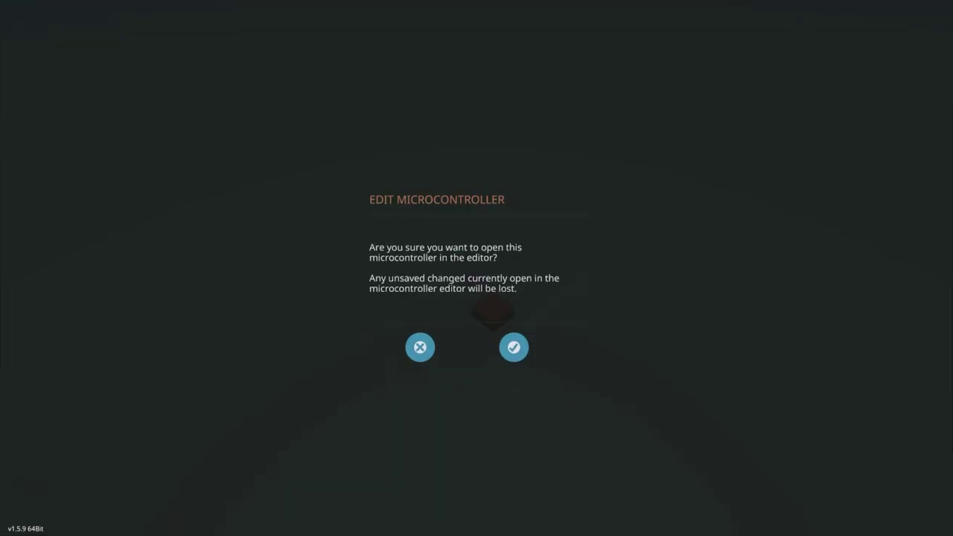
{"action": "left_click", "coordinate": [514, 345]}
{"action": "left_click", "coordinate": [369, 245]}
{"action": "left_click", "coordinate": [111, 103]}
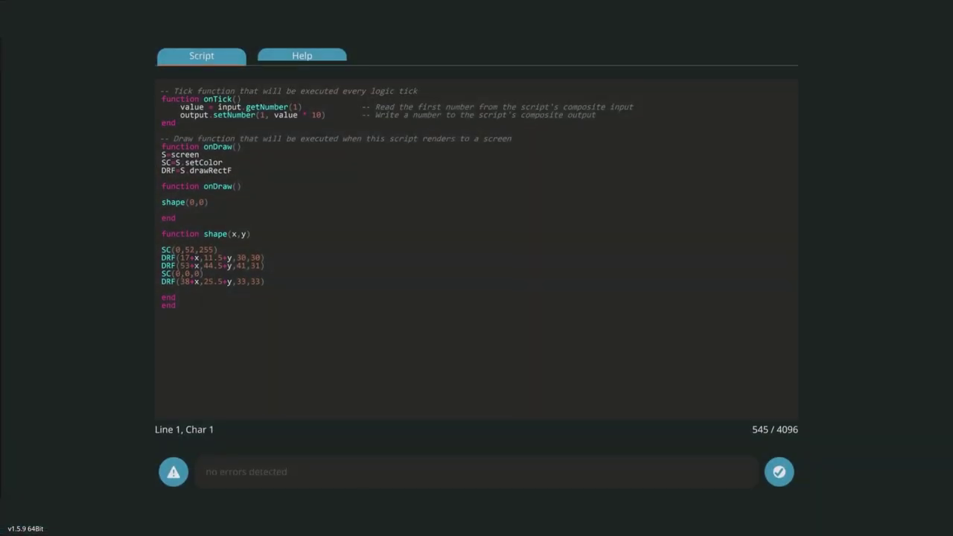
{"action": "key", "text": "ctrl+a"}
{"action": "type", "text": "S=screen SC=S.setColor DRF=S.drawRectF  function onDraw()  shape(0,0)  end  function shape(x,y)  SC(0,52,255) DRF(17+x,11.5+y,30,30) SC(0,0,0) DRF(38+x,25.5+y,33,33) SC(0,52,255) DRF(53+x,44.5+y,41,31)  end"}
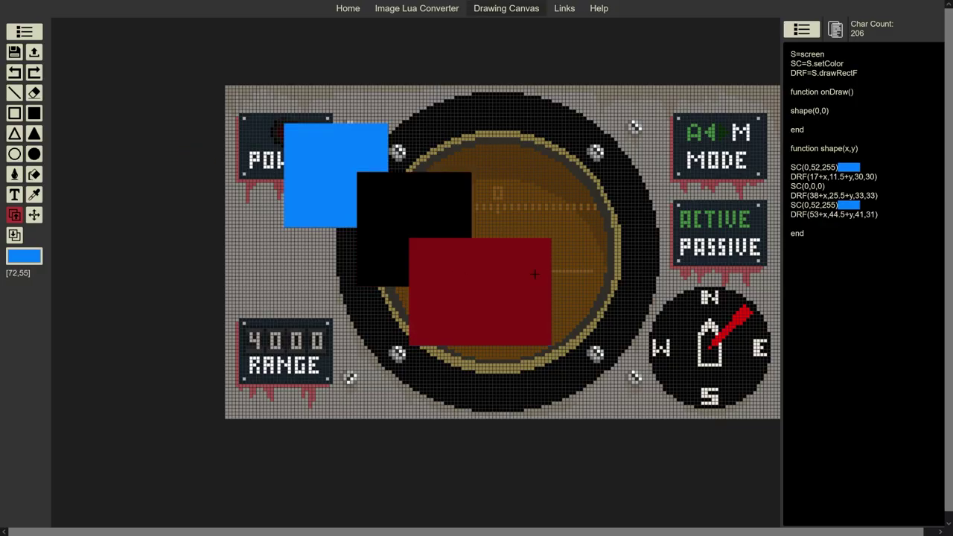
- Toggle Color Grouping on and off repeatedly to compare the generated code, leaving the option off
{"action": "left_click", "coordinate": [535, 274]}
{"action": "left_click", "coordinate": [801, 29]}
{"action": "left_click", "coordinate": [759, 53]}
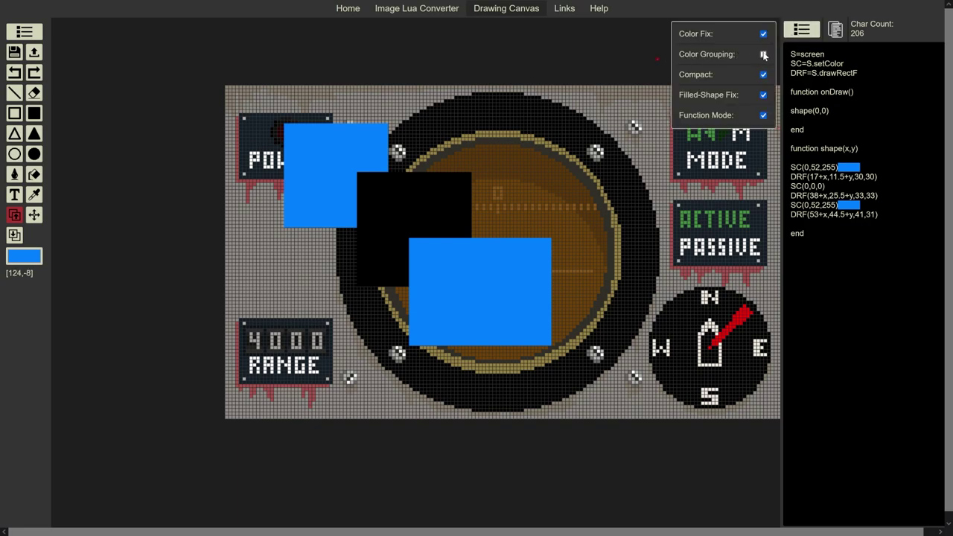
{"action": "left_click", "coordinate": [764, 55]}
{"action": "left_click", "coordinate": [763, 54]}
{"action": "double_click", "coordinate": [764, 54]}
{"action": "left_click", "coordinate": [764, 54]}
{"action": "left_click", "coordinate": [764, 55]}
{"action": "left_click", "coordinate": [869, 172]}
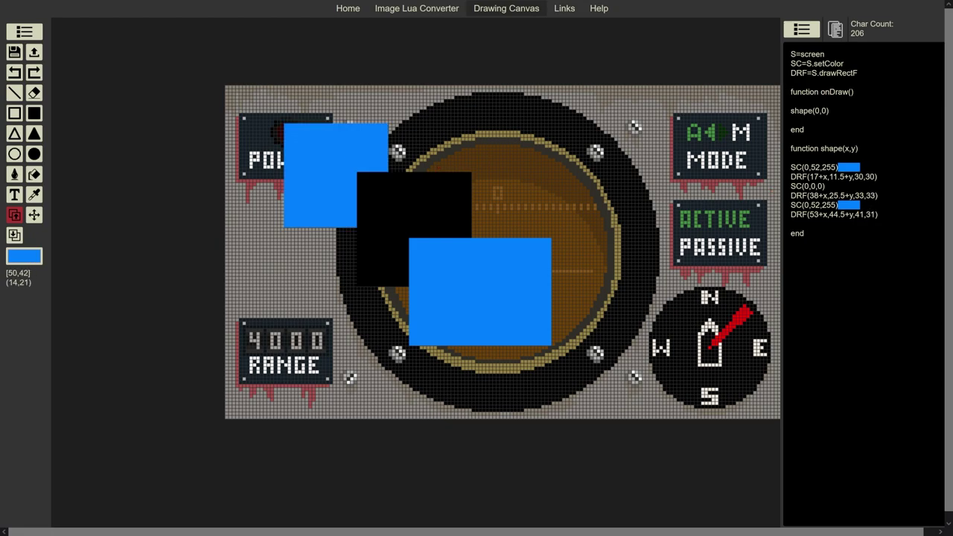
- Move the blue rectangle nearest the POWER plate so its draw call starts at 19,16.5
{"action": "left_click", "coordinate": [33, 215]}
{"action": "left_click_drag", "start_coordinate": [313, 152], "coordinate": [319, 201]}
{"action": "left_click_drag", "start_coordinate": [319, 255], "coordinate": [324, 226]}
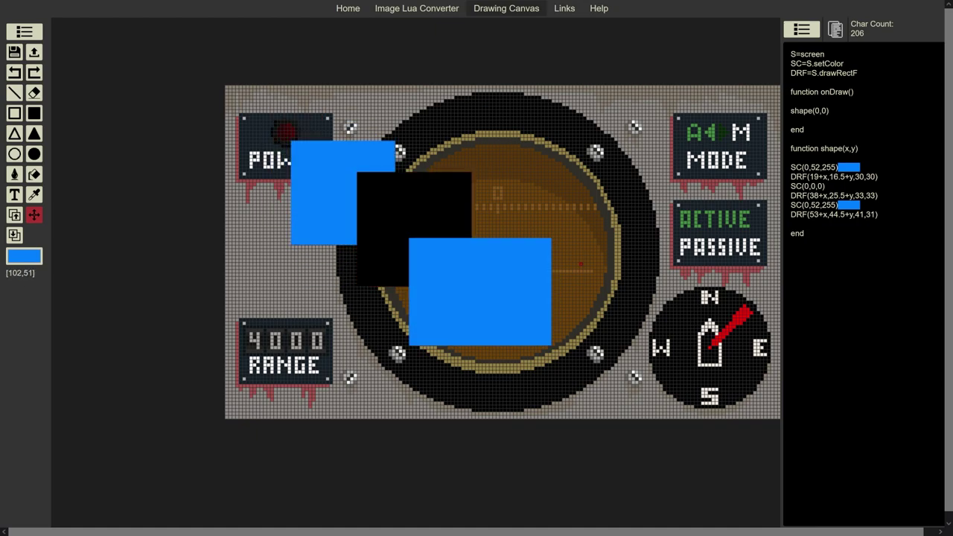
- Turn on Color Grouping in the code settings
{"action": "left_click", "coordinate": [801, 29]}
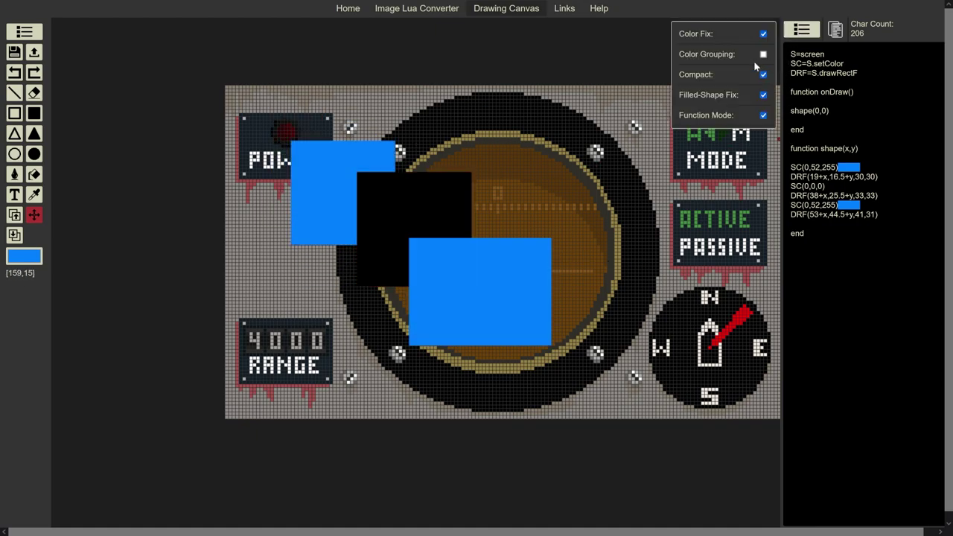
{"action": "left_click", "coordinate": [763, 54]}
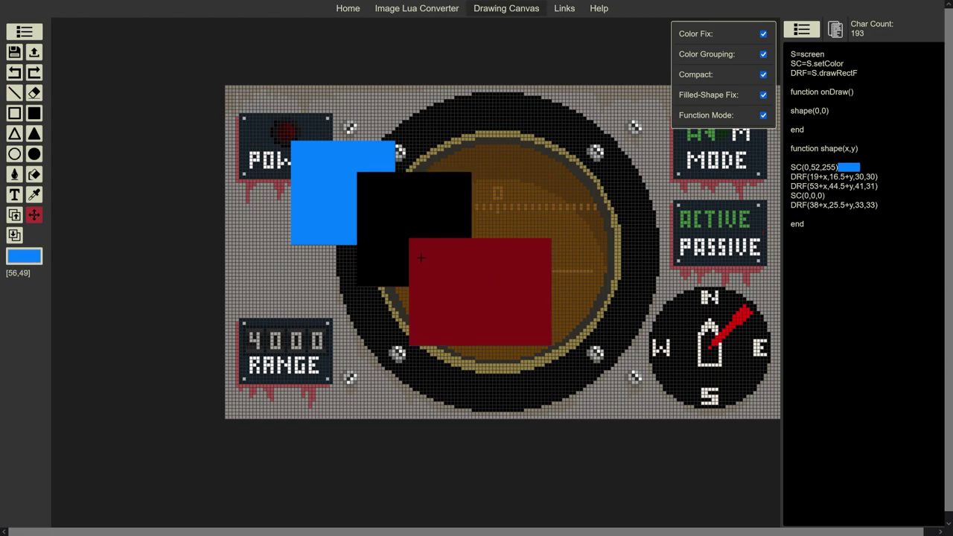
{"action": "scroll", "coordinate": [566, 307], "scroll_direction": "down", "scroll_amount": 1}
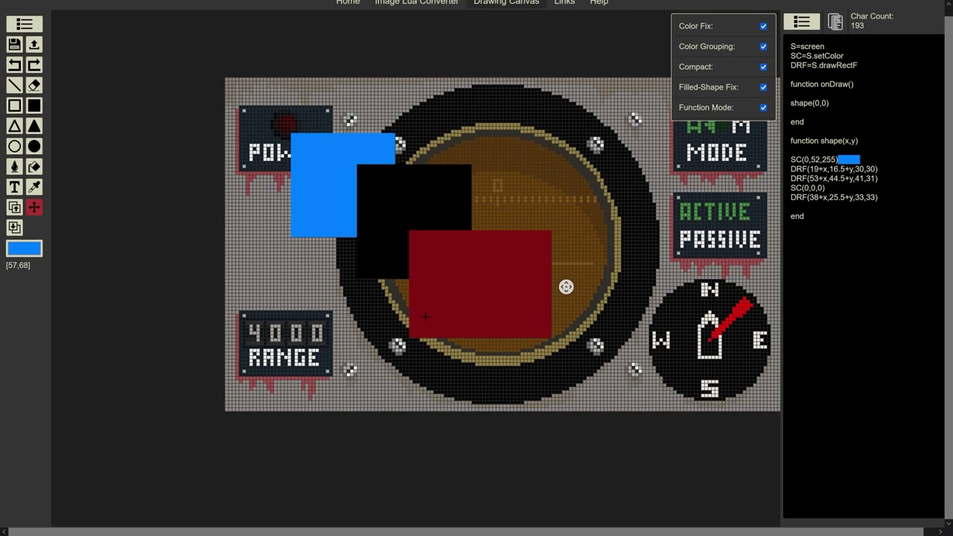
{"action": "scroll", "coordinate": [551, 300], "scroll_direction": "up", "scroll_amount": 1}
{"action": "scroll", "coordinate": [551, 300], "scroll_direction": "down", "scroll_amount": 2}
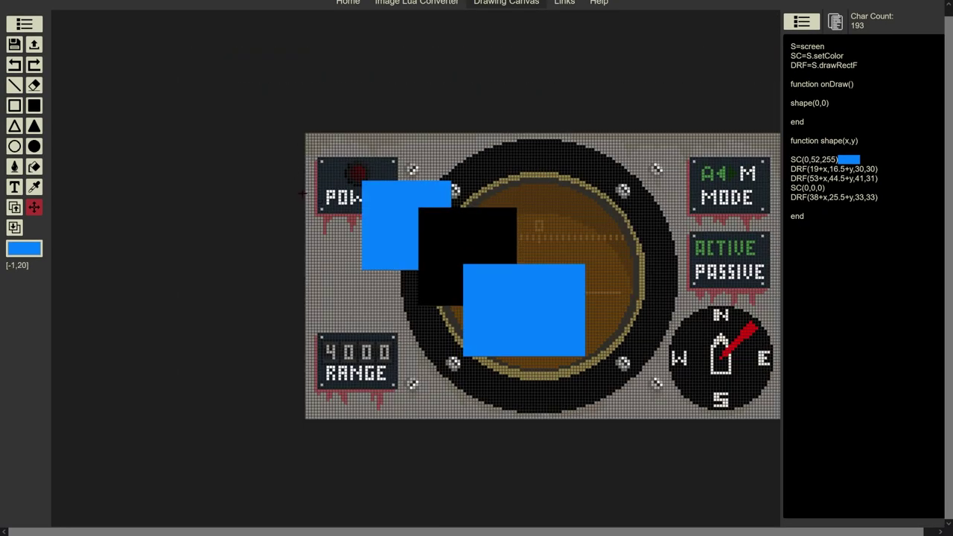
{"action": "scroll", "coordinate": [580, 251], "scroll_direction": "down", "scroll_amount": 4}
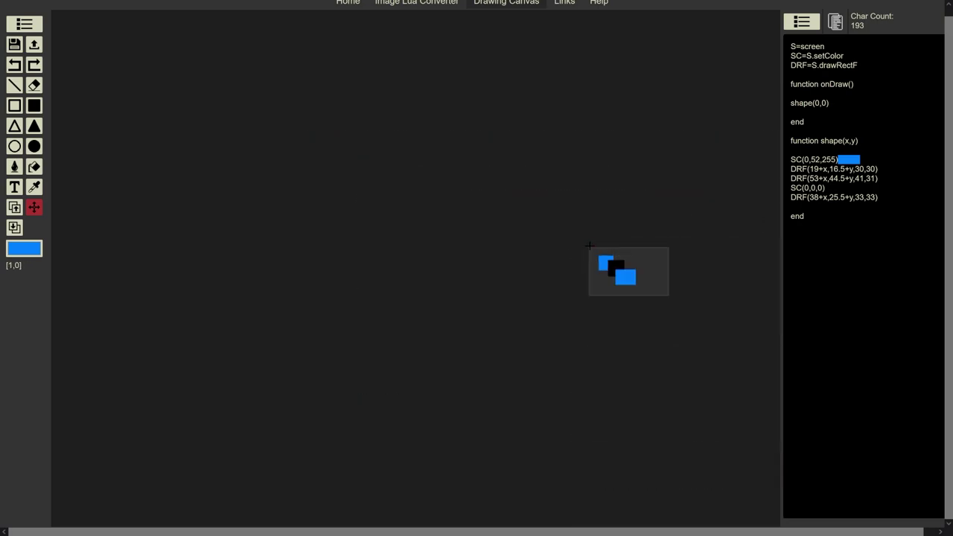
{"action": "scroll", "coordinate": [596, 237], "scroll_direction": "up", "scroll_amount": 6}
{"action": "scroll", "coordinate": [596, 237], "scroll_direction": "down", "scroll_amount": 4}
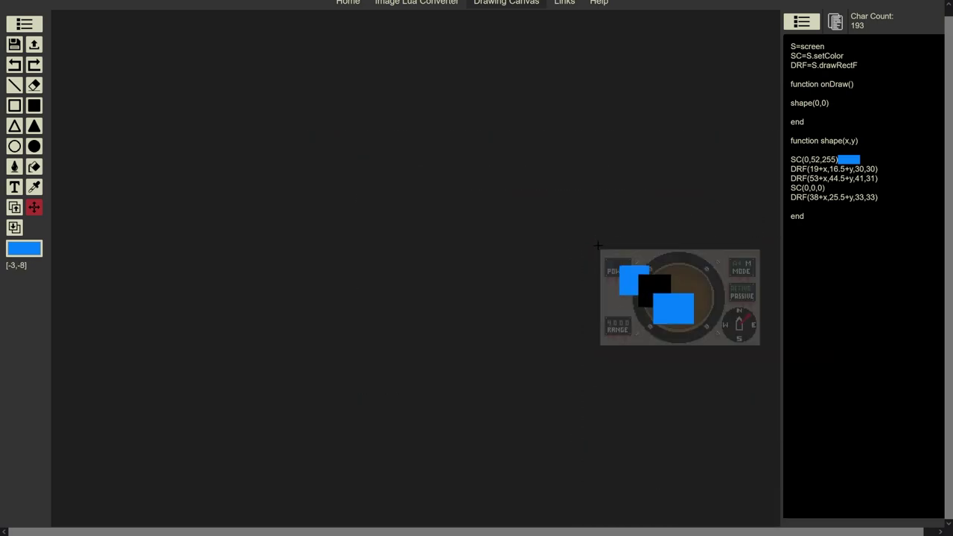
{"action": "scroll", "coordinate": [525, 257], "scroll_direction": "up", "scroll_amount": 2}
{"action": "scroll", "coordinate": [547, 237], "scroll_direction": "up", "scroll_amount": 2}
{"action": "scroll", "coordinate": [547, 236], "scroll_direction": "down", "scroll_amount": 4}
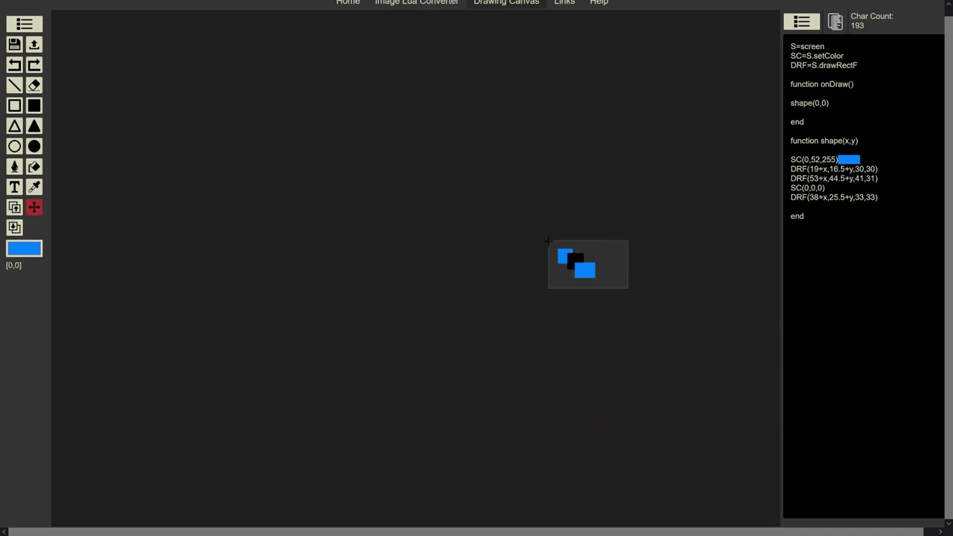
{"action": "scroll", "coordinate": [544, 237], "scroll_direction": "up", "scroll_amount": 5}
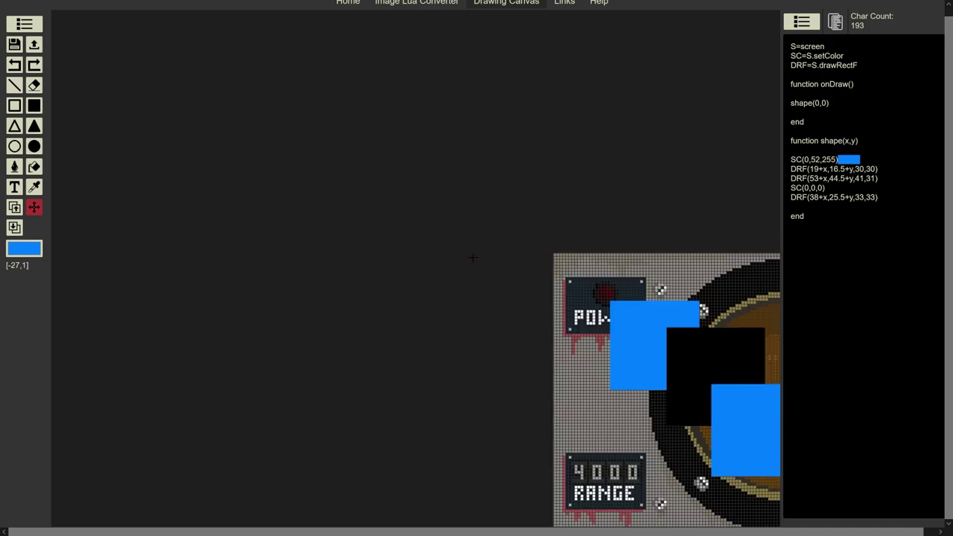
{"action": "scroll", "coordinate": [477, 255], "scroll_direction": "down", "scroll_amount": 1}
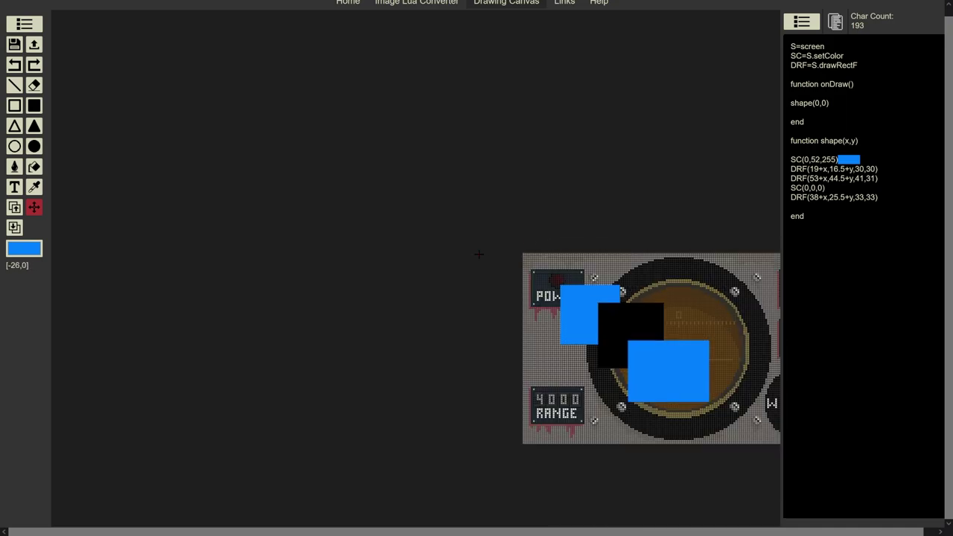